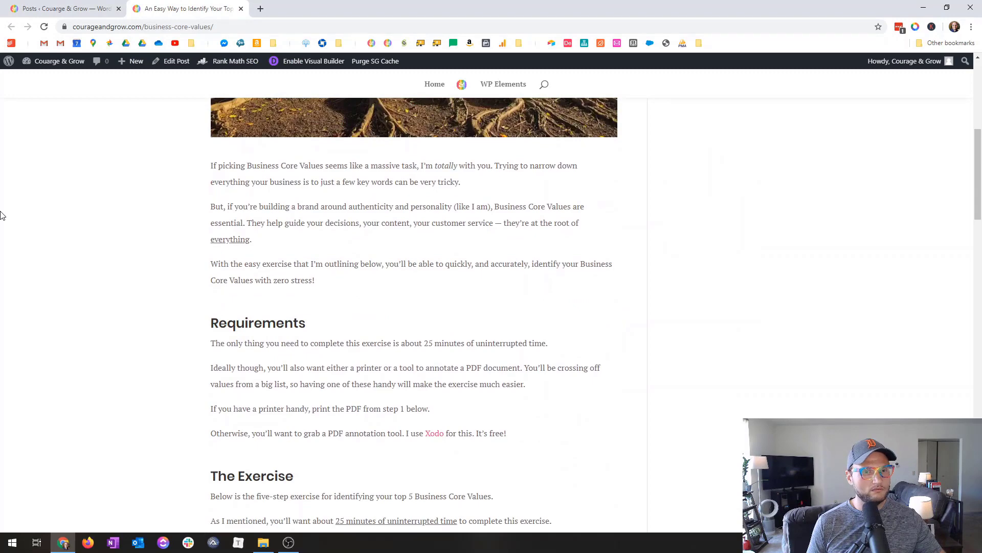
Examine the published business core values post from its title and featured image through the requirements, exercise steps and grouping tip
{"action": "scroll", "coordinate": [272, 137], "scroll_direction": "up", "scroll_amount": 8}
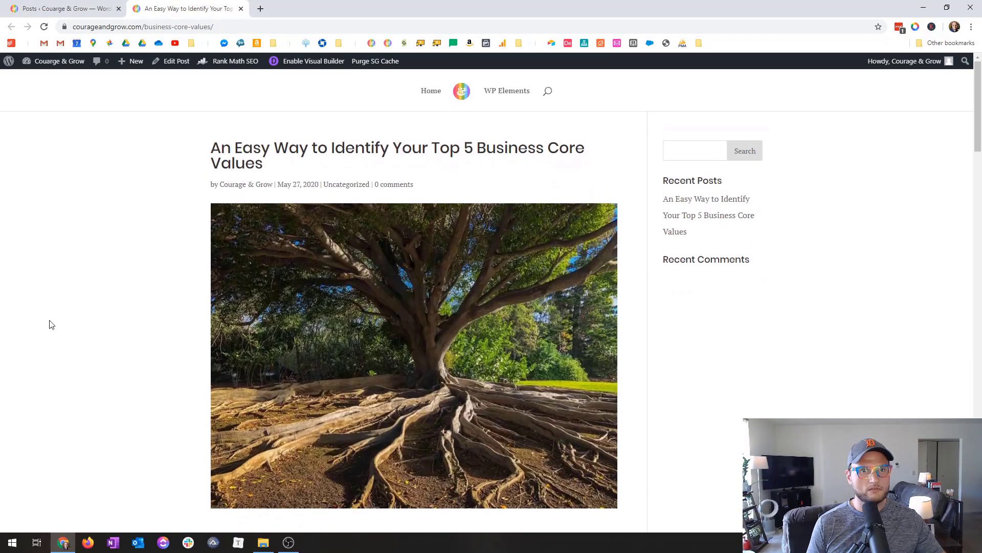
{"action": "scroll", "coordinate": [51, 325], "scroll_direction": "down", "scroll_amount": 10}
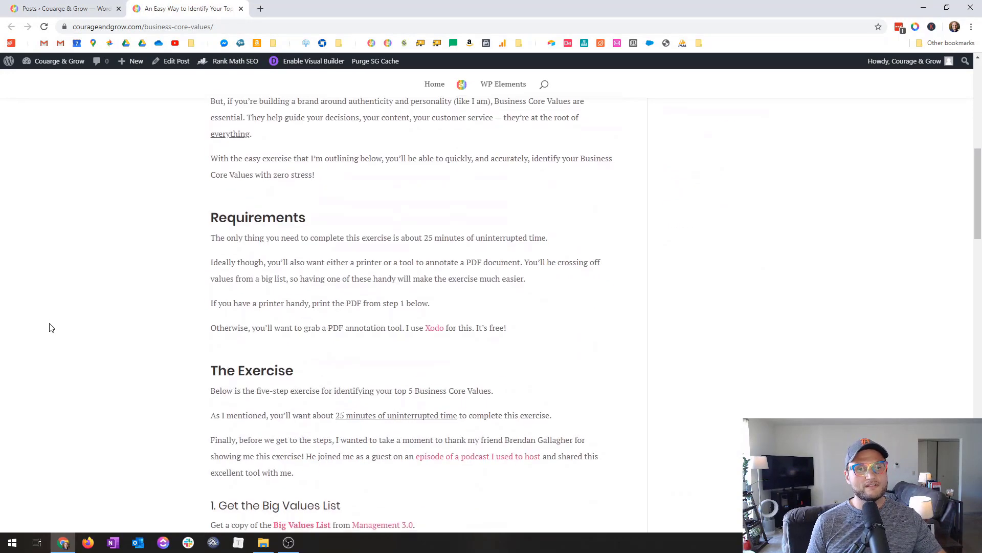
{"action": "scroll", "coordinate": [178, 281], "scroll_direction": "up", "scroll_amount": 2}
{"action": "scroll", "coordinate": [178, 285], "scroll_direction": "up", "scroll_amount": 6}
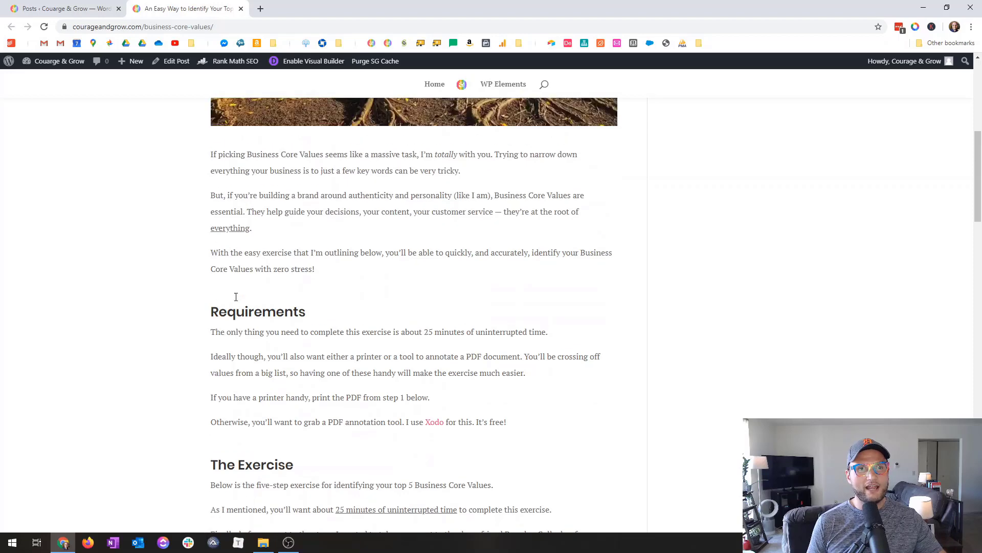
{"action": "scroll", "coordinate": [228, 302], "scroll_direction": "up", "scroll_amount": 3}
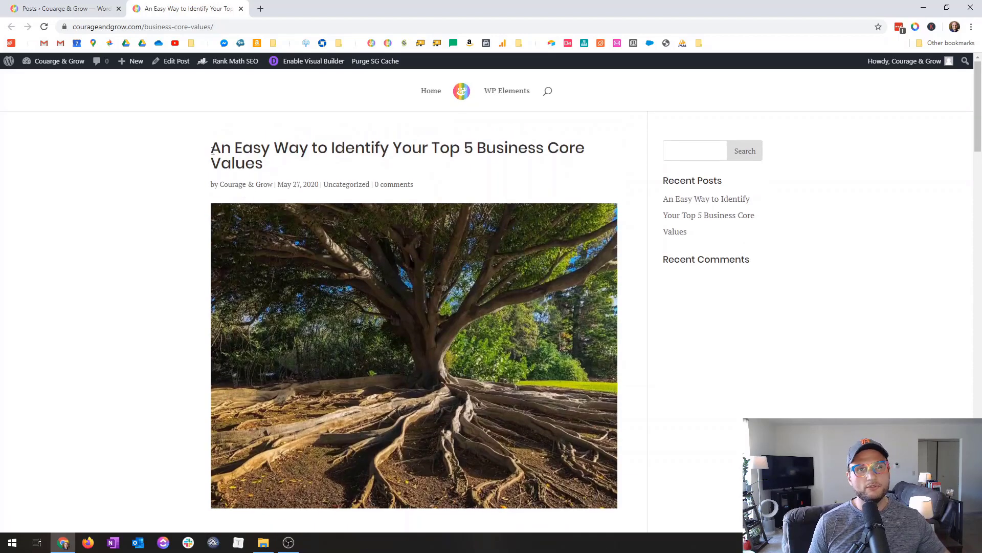
{"action": "scroll", "coordinate": [217, 174], "scroll_direction": "down", "scroll_amount": 10}
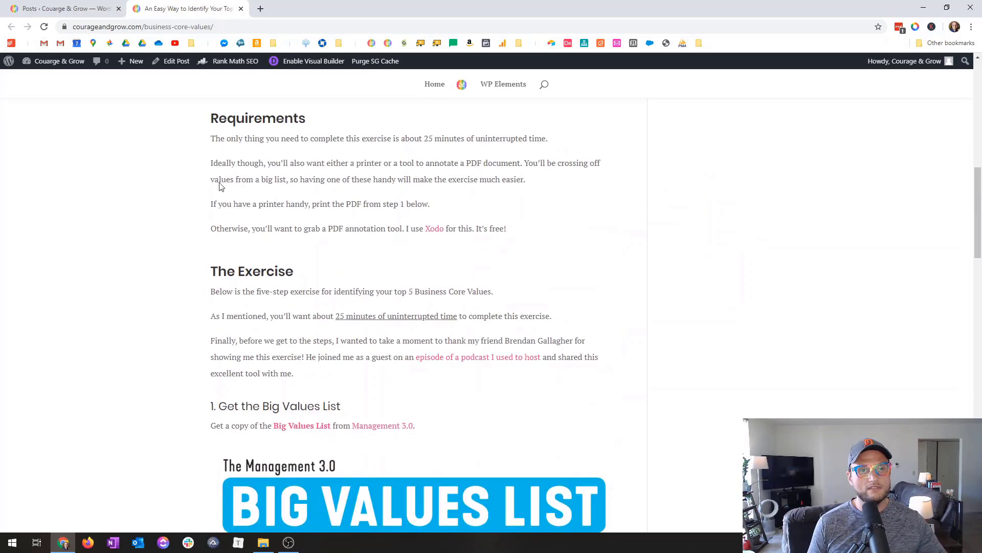
{"action": "scroll", "coordinate": [302, 252], "scroll_direction": "up", "scroll_amount": 3}
{"action": "double_click", "coordinate": [252, 273]}
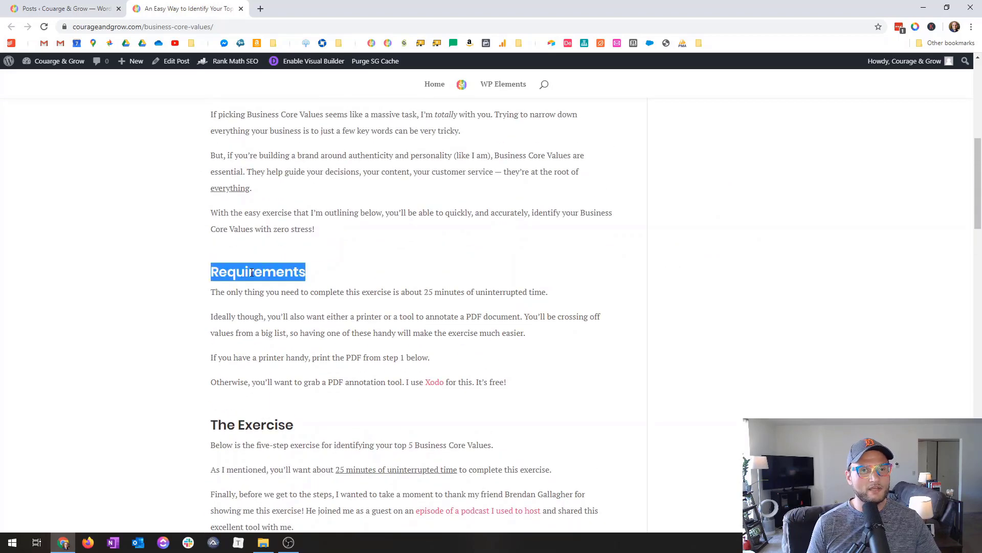
{"action": "left_click_drag", "start_coordinate": [211, 293], "coordinate": [289, 319]}
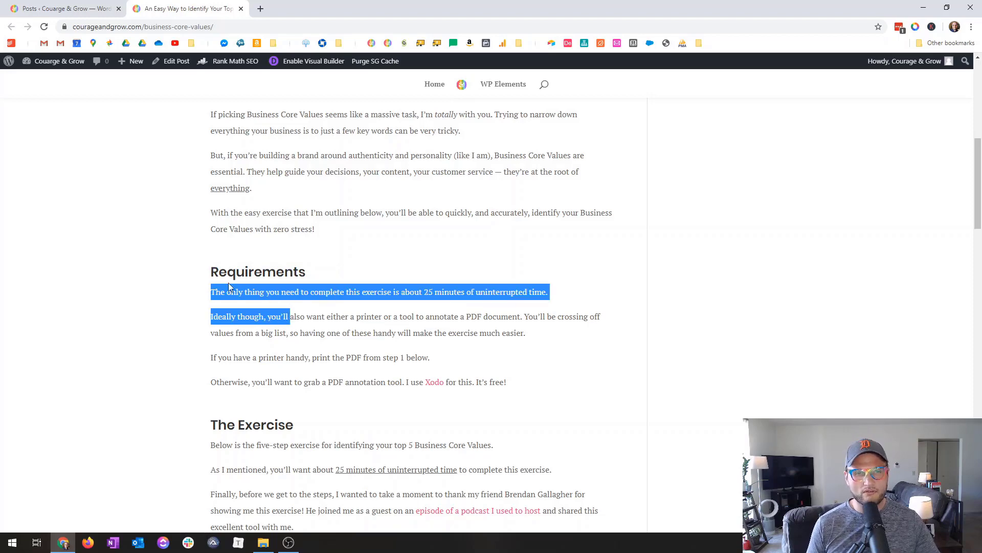
{"action": "scroll", "coordinate": [310, 339], "scroll_direction": "down", "scroll_amount": 11}
{"action": "scroll", "coordinate": [266, 338], "scroll_direction": "up", "scroll_amount": 1}
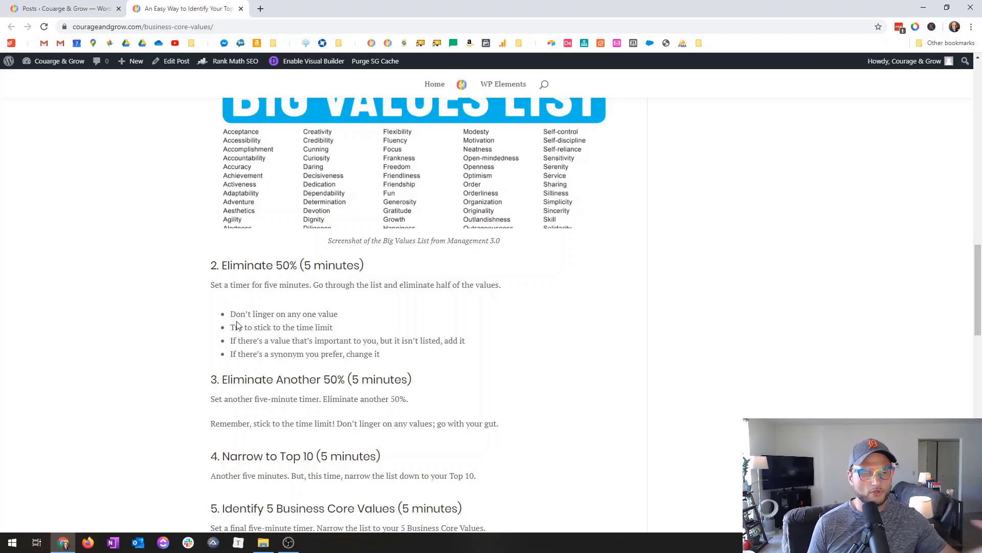
{"action": "scroll", "coordinate": [234, 325], "scroll_direction": "down", "scroll_amount": 7}
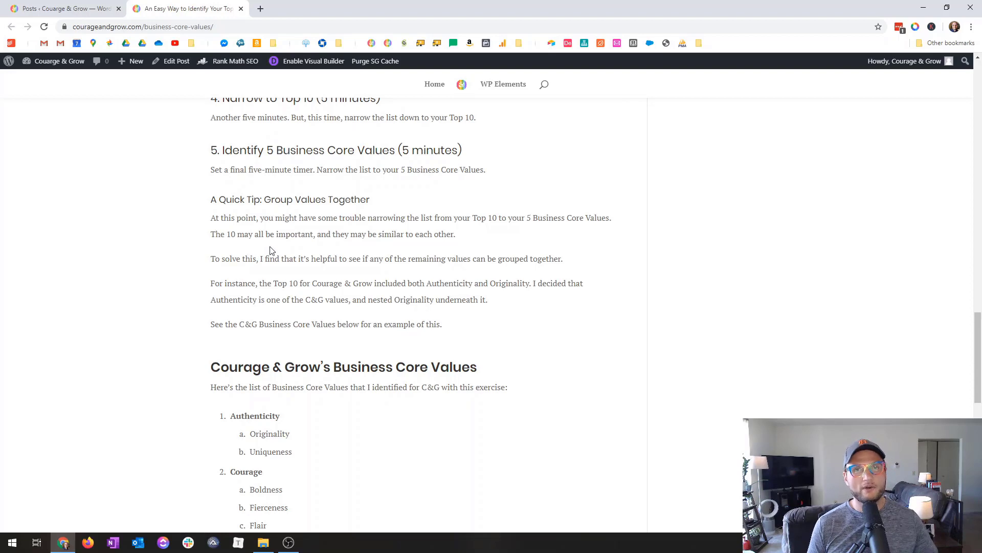
{"action": "scroll", "coordinate": [270, 251], "scroll_direction": "up", "scroll_amount": 20}
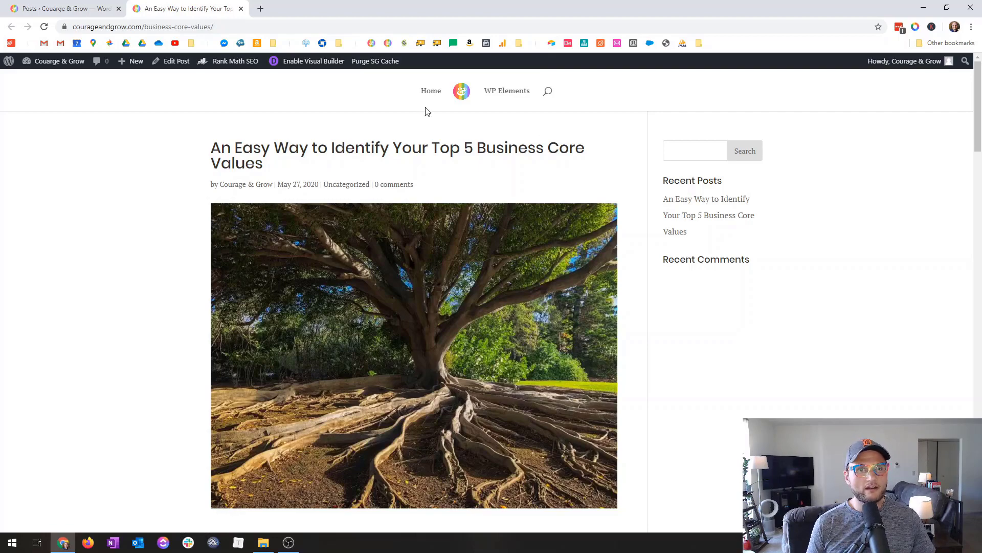
Examine the post's default layout, including the title, author and date line, featured image, body text and comment form
{"action": "scroll", "coordinate": [351, 237], "scroll_direction": "down", "scroll_amount": 12}
{"action": "scroll", "coordinate": [307, 215], "scroll_direction": "up", "scroll_amount": 12}
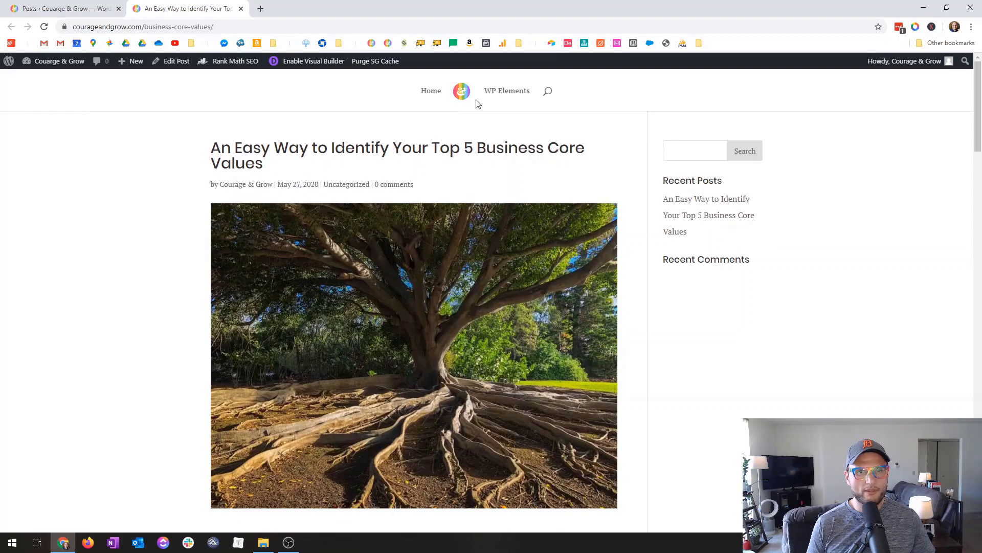
{"action": "scroll", "coordinate": [323, 236], "scroll_direction": "down", "scroll_amount": 3}
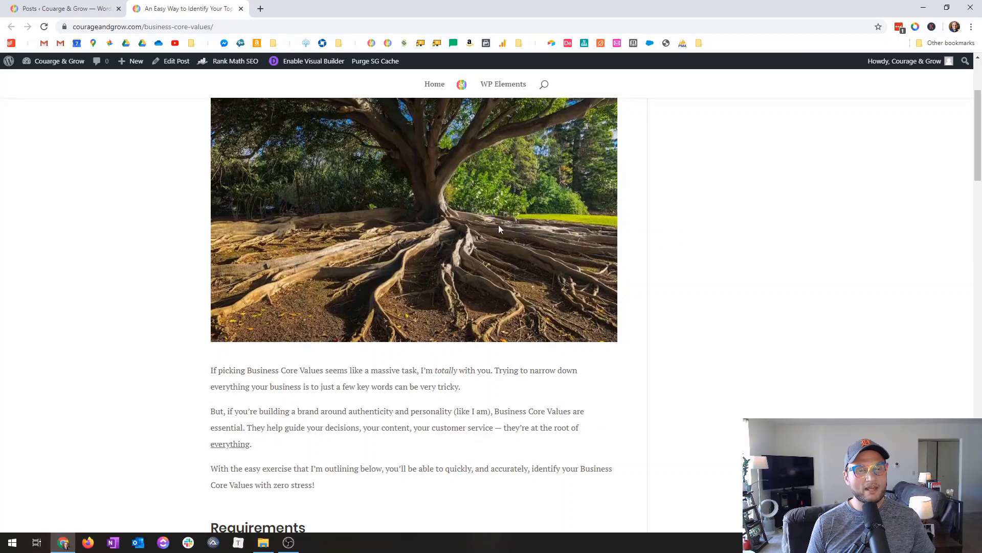
{"action": "scroll", "coordinate": [498, 223], "scroll_direction": "down", "scroll_amount": 1}
{"action": "scroll", "coordinate": [334, 244], "scroll_direction": "up", "scroll_amount": 4}
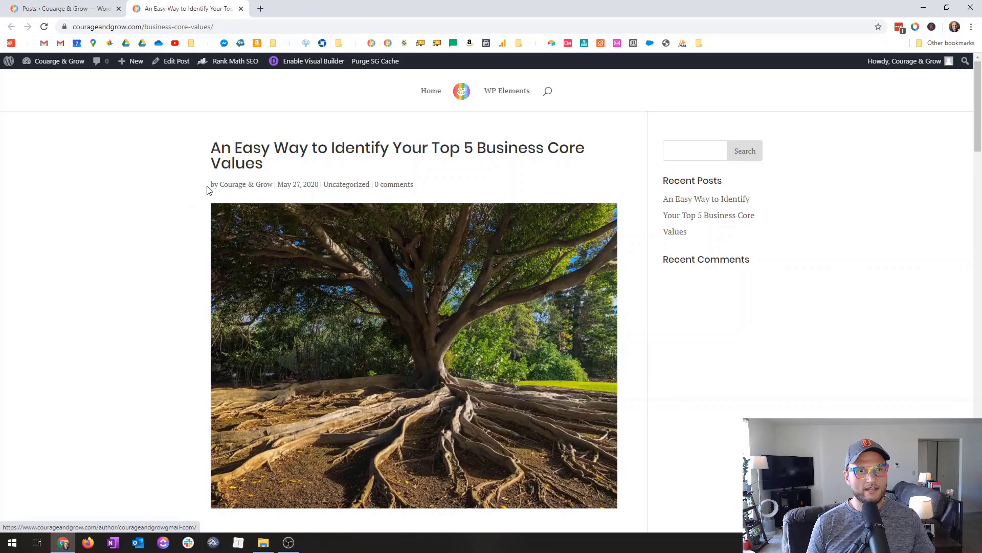
{"action": "left_click_drag", "start_coordinate": [212, 187], "coordinate": [429, 186]}
{"action": "triple_click", "coordinate": [222, 152]}
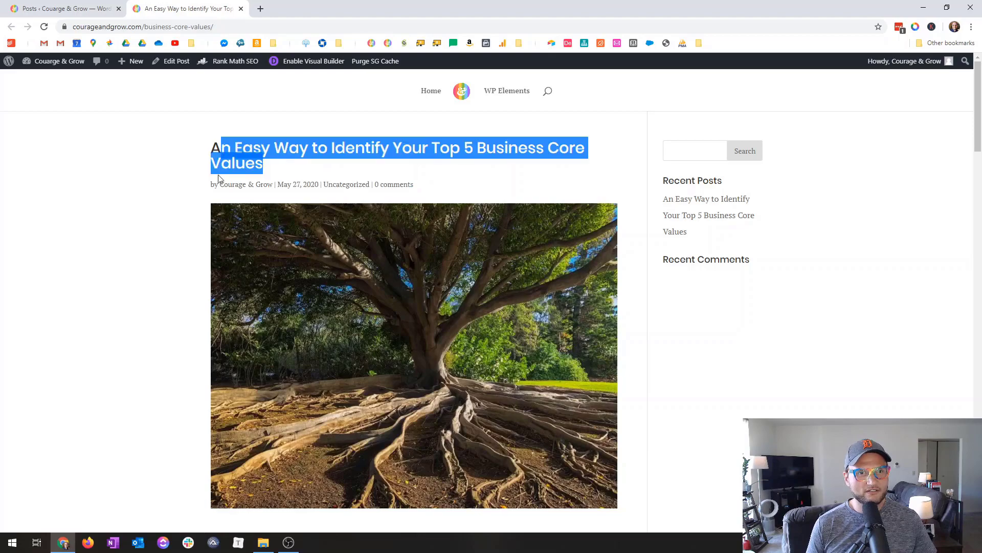
{"action": "left_click_drag", "start_coordinate": [215, 189], "coordinate": [311, 187]}
{"action": "scroll", "coordinate": [220, 202], "scroll_direction": "down", "scroll_amount": 5}
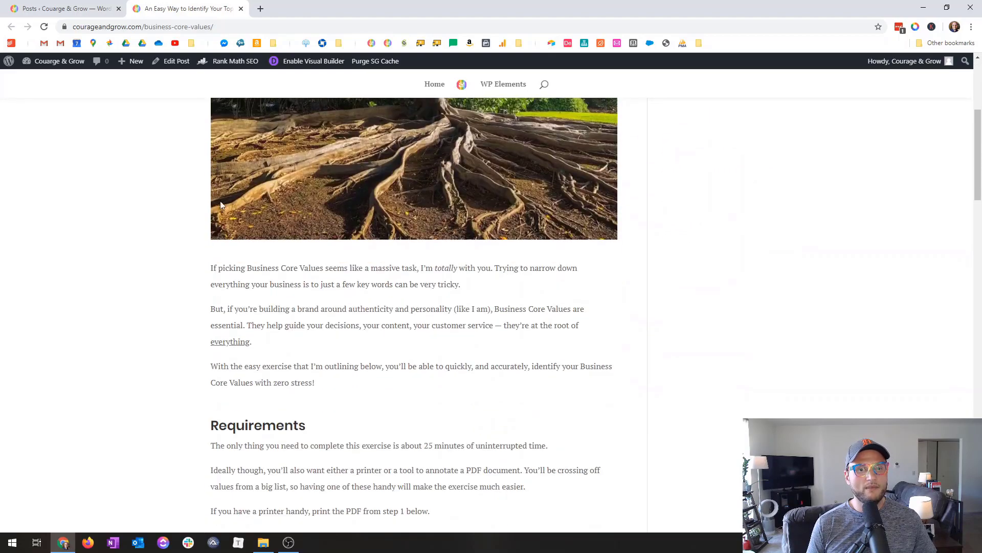
{"action": "scroll", "coordinate": [214, 322], "scroll_direction": "down", "scroll_amount": 20}
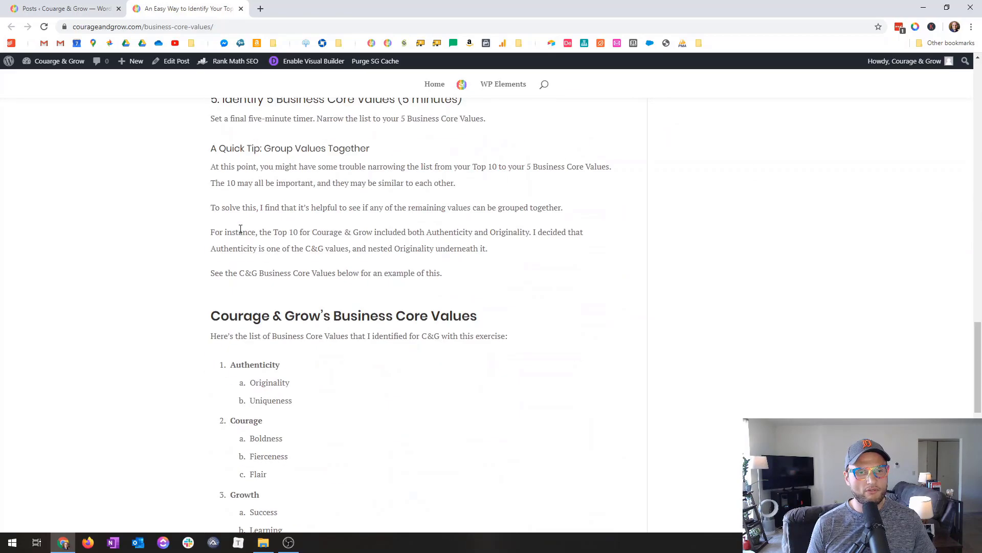
{"action": "scroll", "coordinate": [252, 225], "scroll_direction": "down", "scroll_amount": 4}
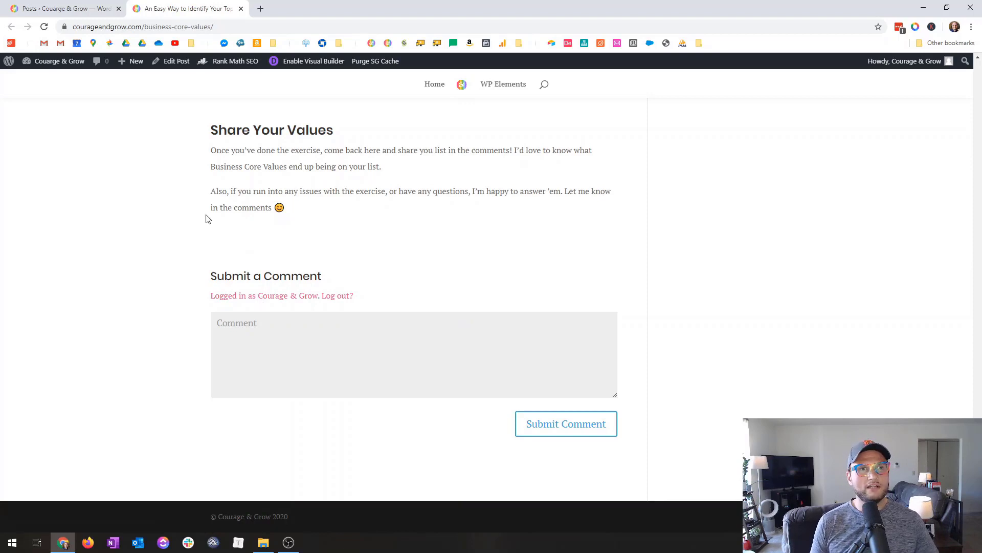
Open the Divi Theme Builder from the WordPress admin and create a new template assigned to All Posts
{"action": "left_click", "coordinate": [73, 4]}
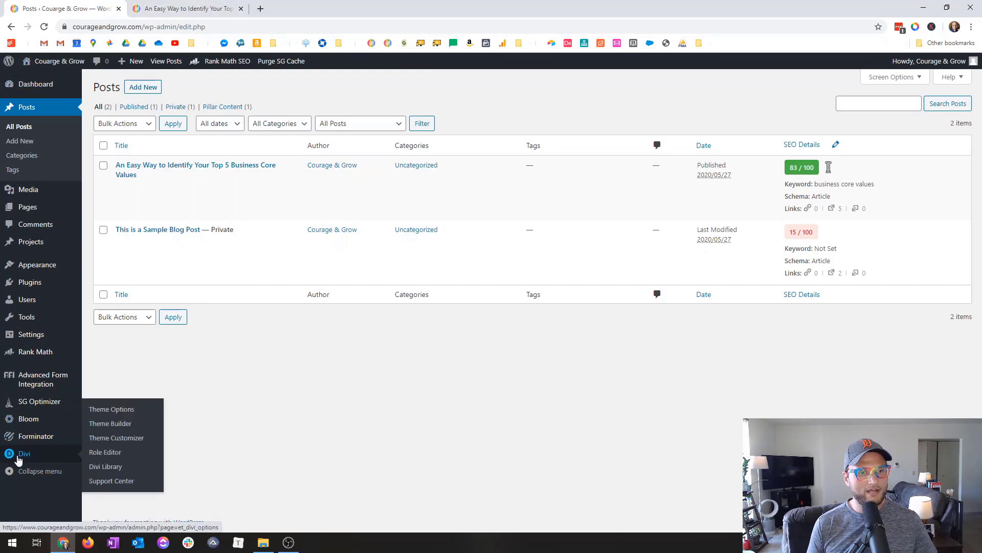
{"action": "left_click", "coordinate": [114, 425]}
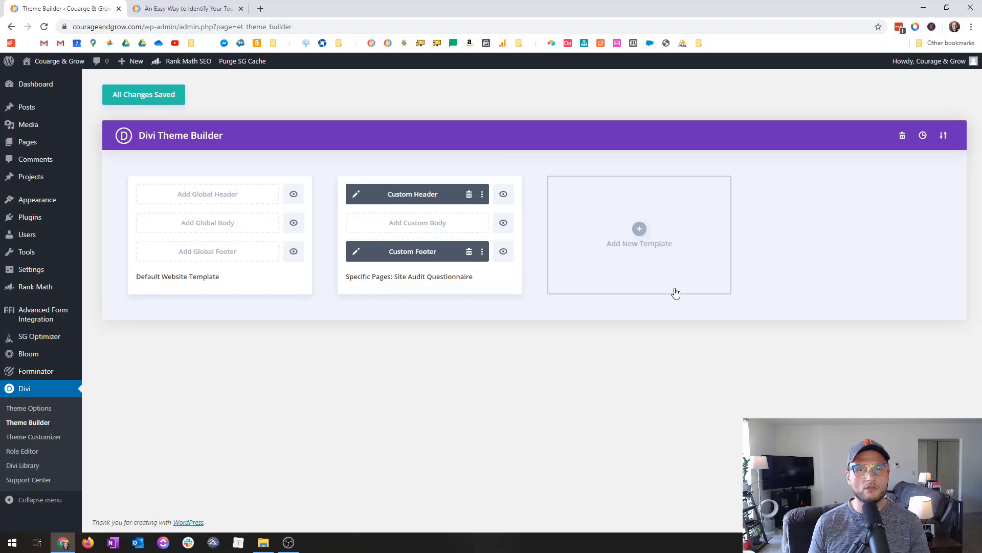
{"action": "left_click", "coordinate": [640, 233]}
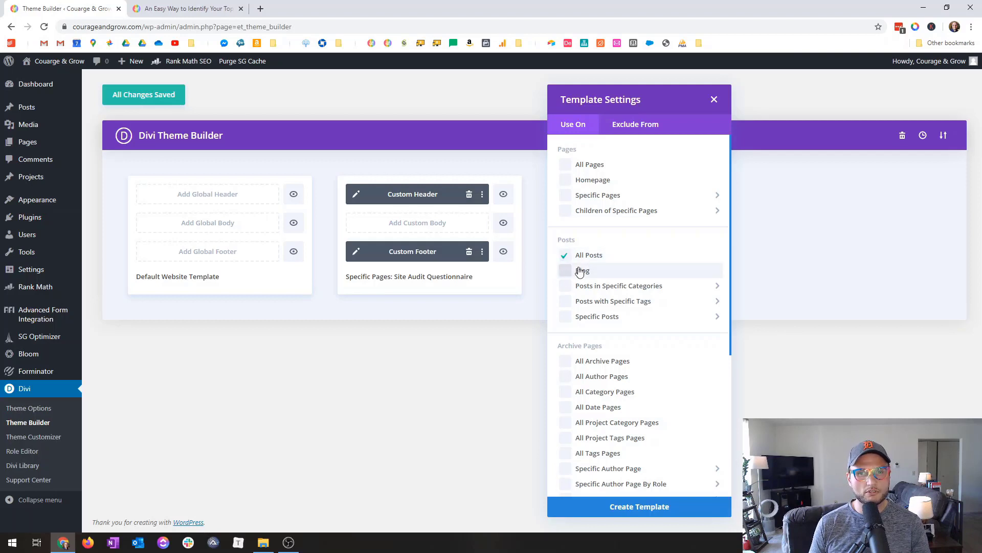
{"action": "left_click", "coordinate": [638, 507]}
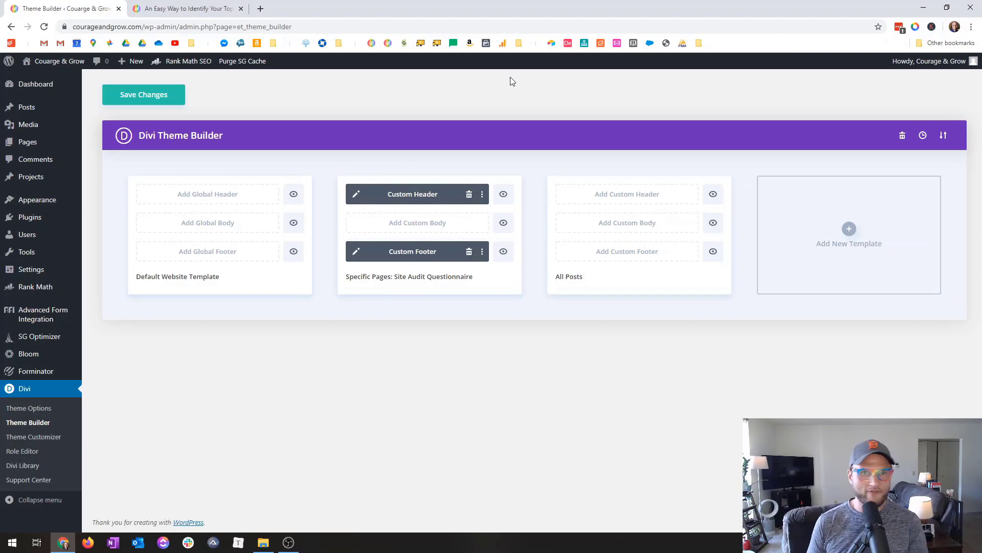
Review the content area and comment form of the published post in the other browser tab
{"action": "left_click", "coordinate": [185, 9]}
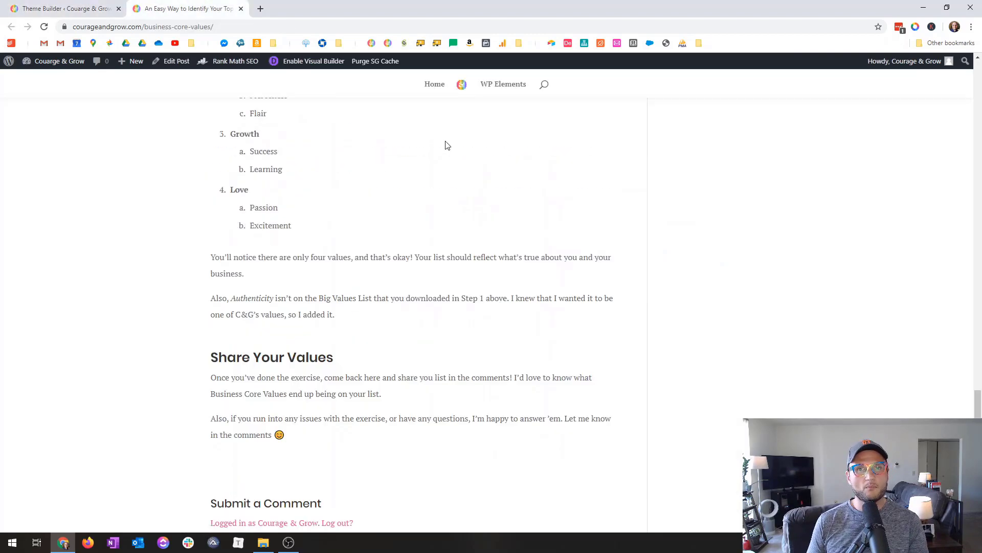
{"action": "scroll", "coordinate": [445, 145], "scroll_direction": "up", "scroll_amount": 15}
{"action": "scroll", "coordinate": [440, 205], "scroll_direction": "down", "scroll_amount": 20}
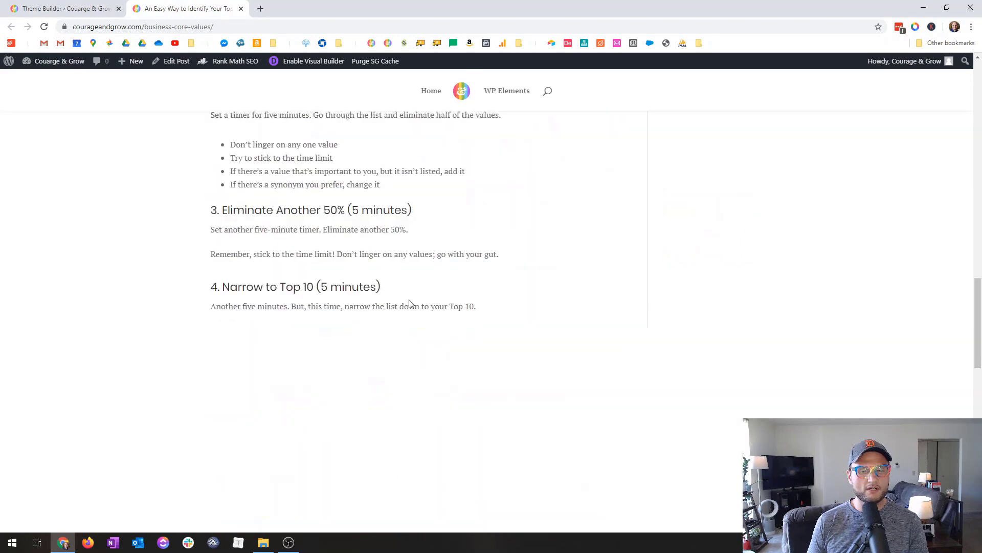
{"action": "scroll", "coordinate": [283, 366], "scroll_direction": "up", "scroll_amount": 10}
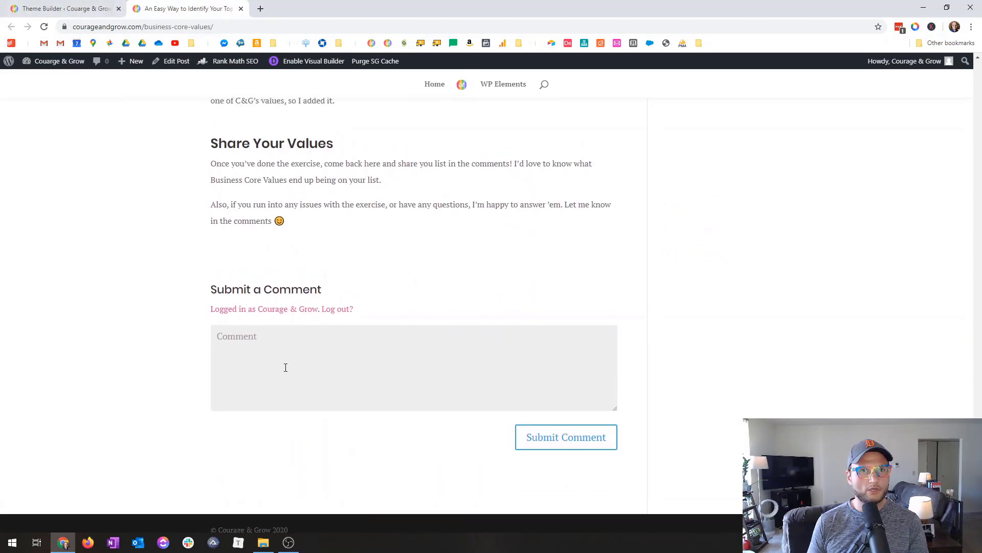
Return to the Theme Builder and start a custom body for the All Posts template from scratch, without inserting a row yet
{"action": "left_click", "coordinate": [92, 6]}
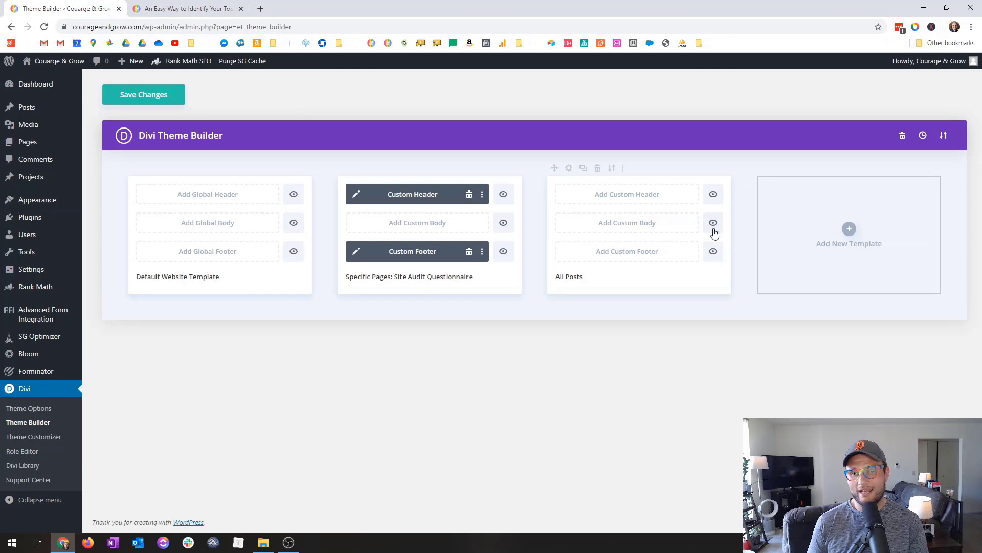
{"action": "left_click", "coordinate": [633, 227]}
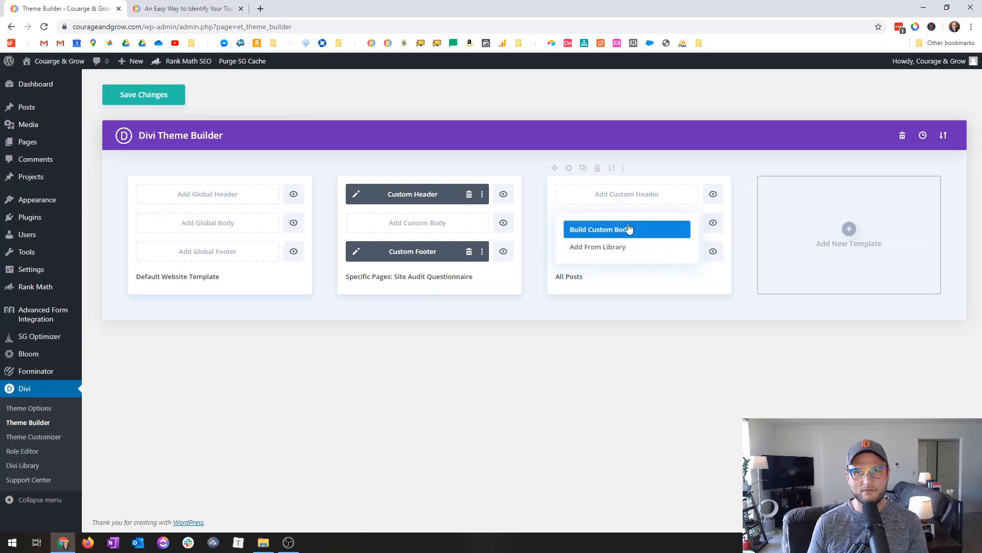
{"action": "left_click", "coordinate": [606, 232]}
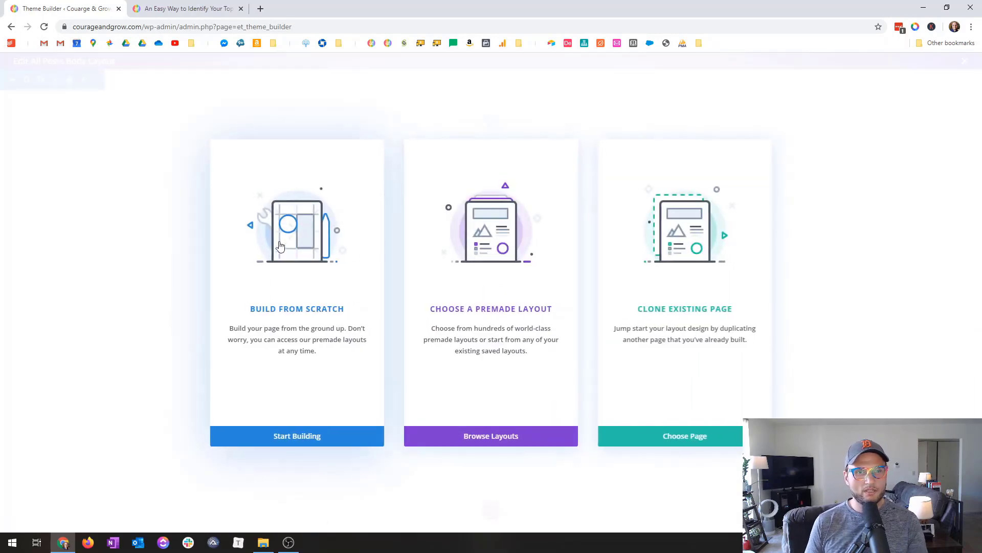
{"action": "left_click", "coordinate": [323, 279]}
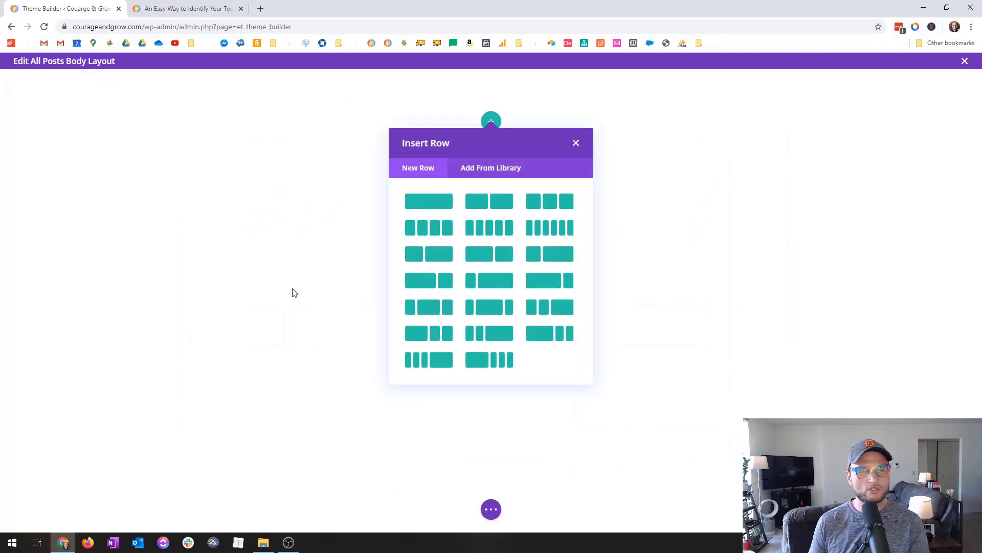
{"action": "left_click", "coordinate": [576, 144]}
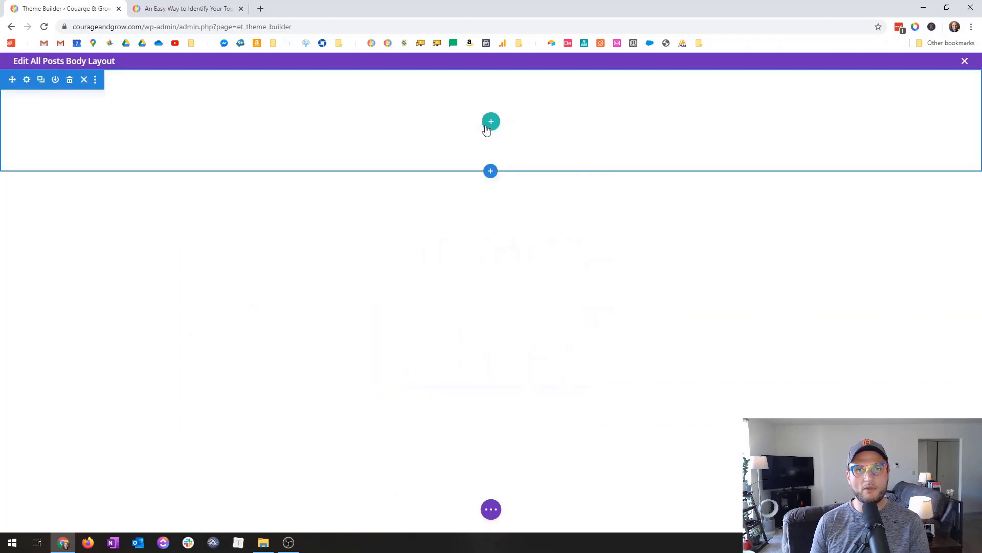
Set queer-pride-rainbow-flag.jpg from the media library as the background image of the body layout's first section
{"action": "left_click", "coordinate": [27, 80]}
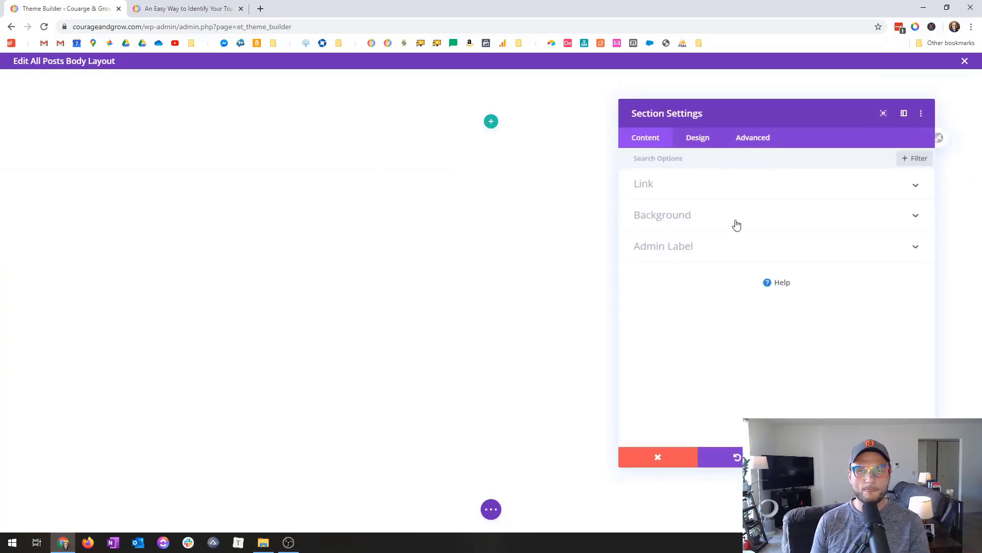
{"action": "left_click", "coordinate": [658, 224]}
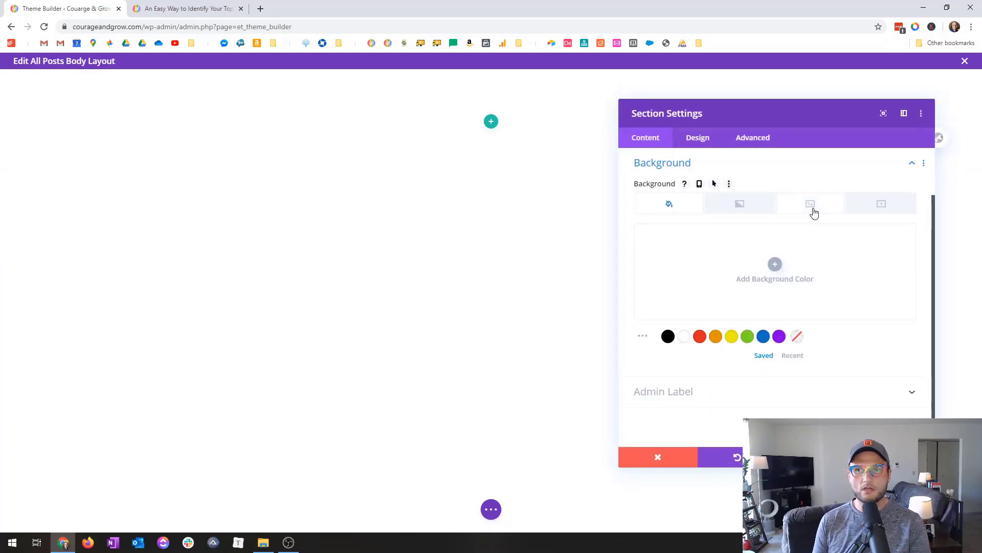
{"action": "left_click", "coordinate": [813, 210]}
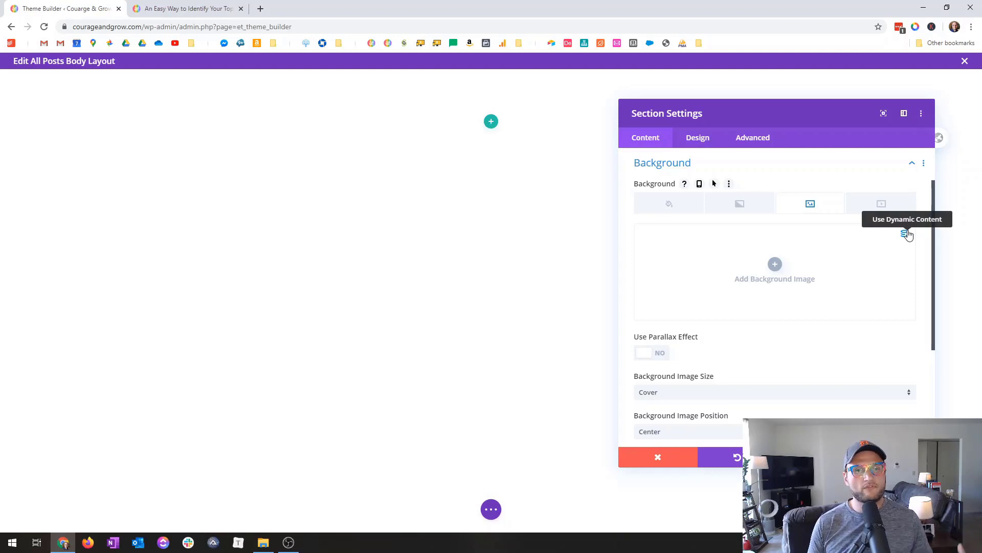
{"action": "left_click", "coordinate": [775, 265]}
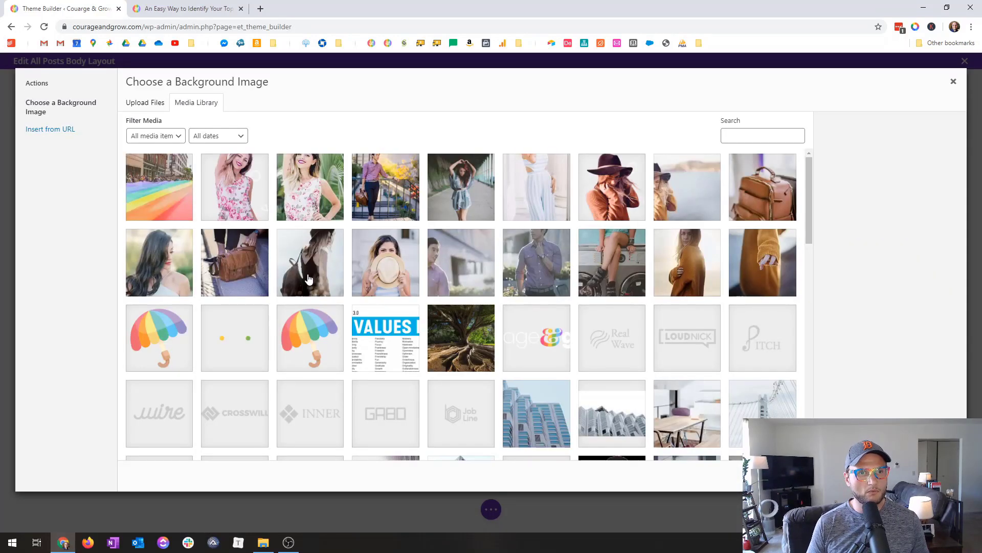
{"action": "left_click", "coordinate": [169, 176]}
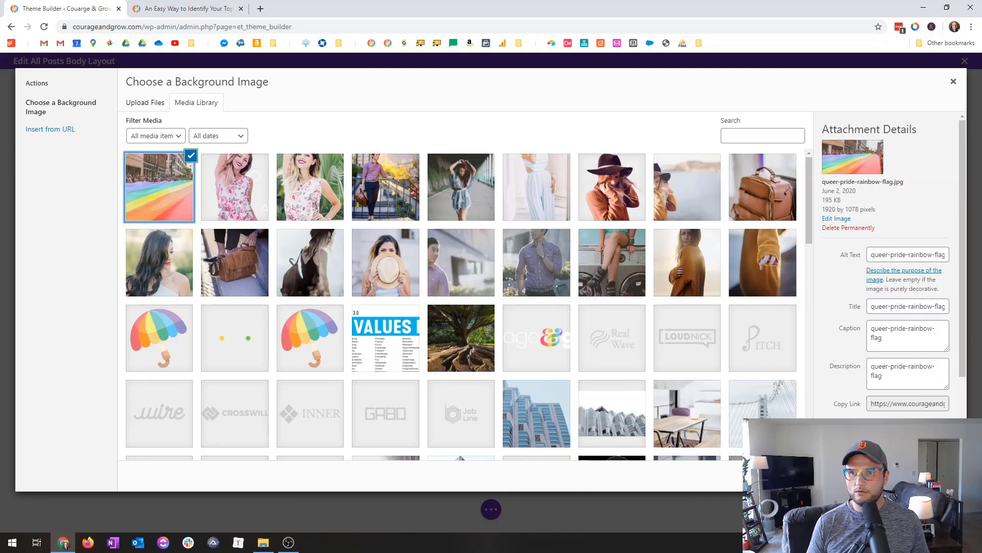
{"action": "left_click", "coordinate": [924, 475]}
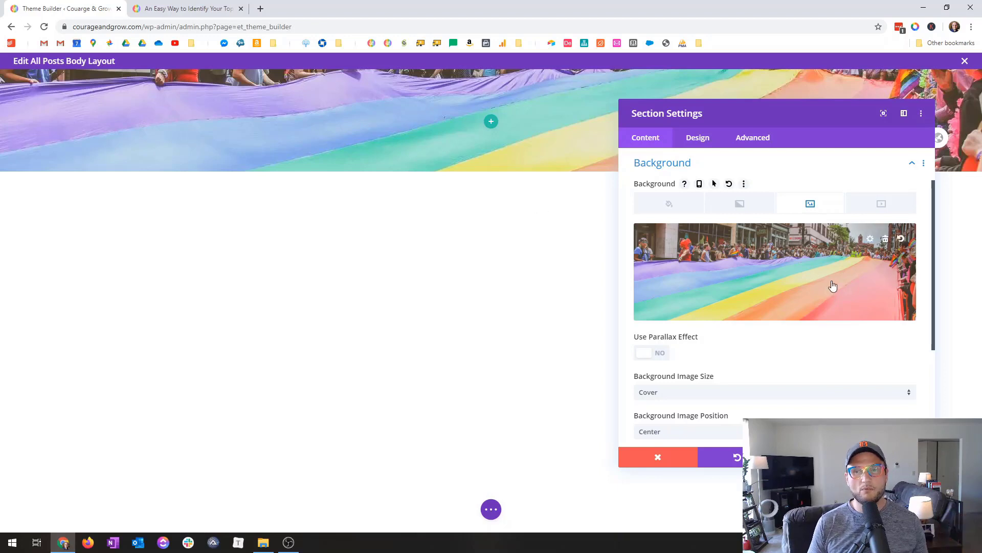
Replace the first section's background image with the post's dynamic Featured Image
{"action": "left_click", "coordinate": [885, 239]}
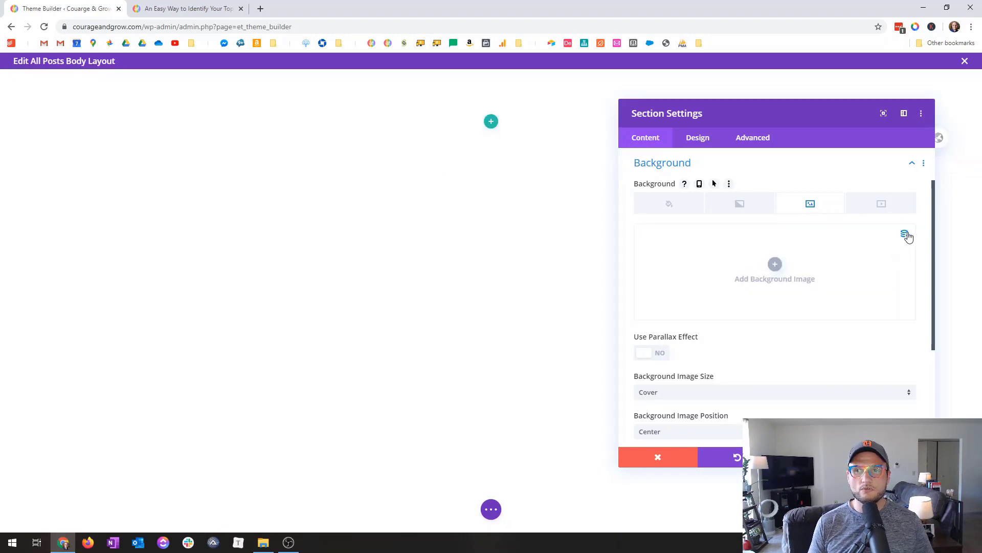
{"action": "left_click", "coordinate": [905, 235]}
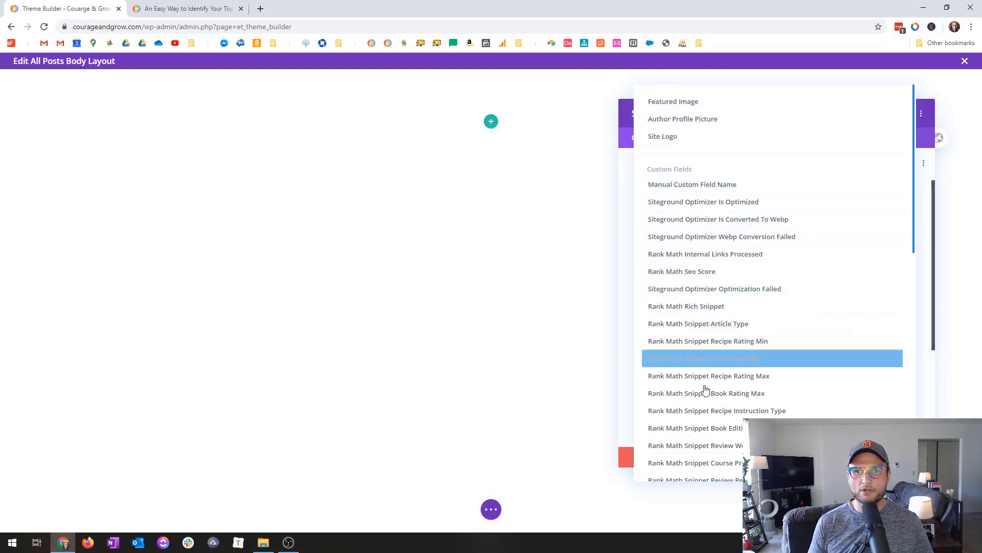
{"action": "scroll", "coordinate": [713, 358], "scroll_direction": "down", "scroll_amount": 5}
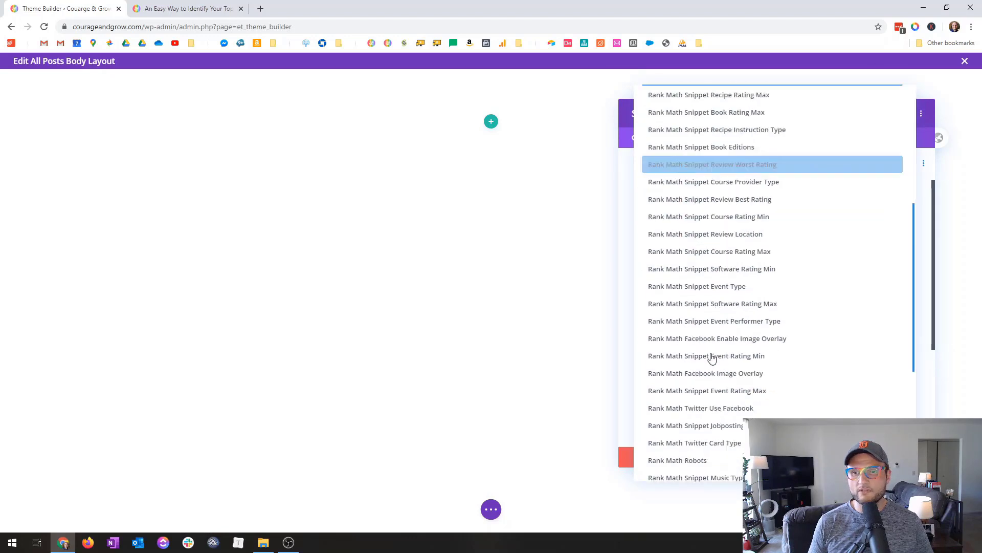
{"action": "scroll", "coordinate": [715, 378], "scroll_direction": "down", "scroll_amount": 5}
{"action": "scroll", "coordinate": [726, 404], "scroll_direction": "up", "scroll_amount": 10}
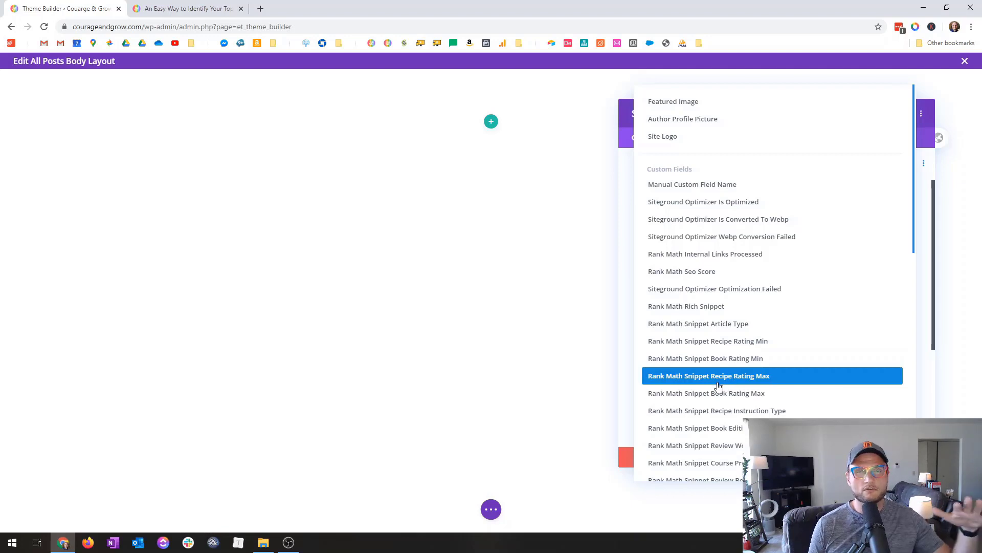
{"action": "left_click", "coordinate": [729, 105]}
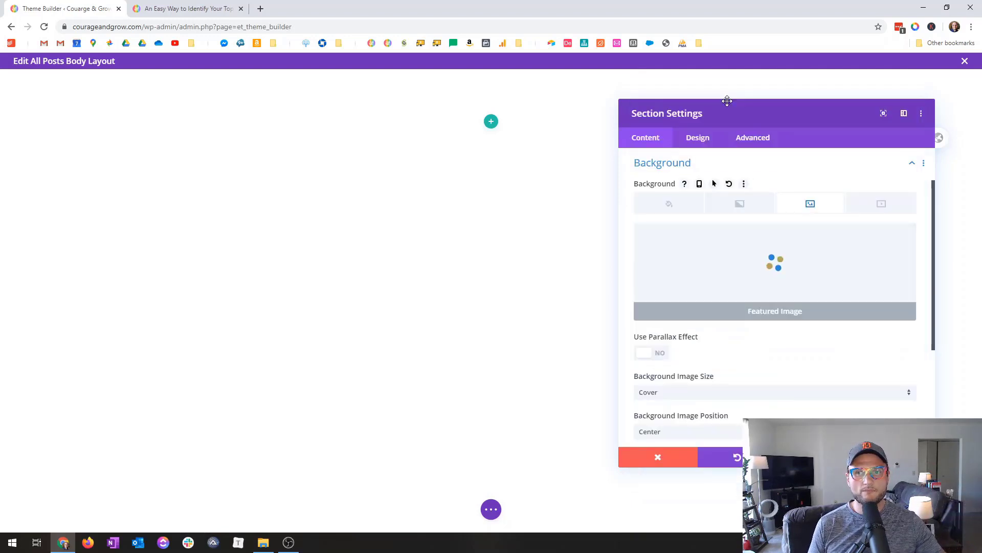
Increase the height of the featured-image section in its sizing settings
{"action": "left_click_drag", "start_coordinate": [723, 121], "coordinate": [788, 127]}
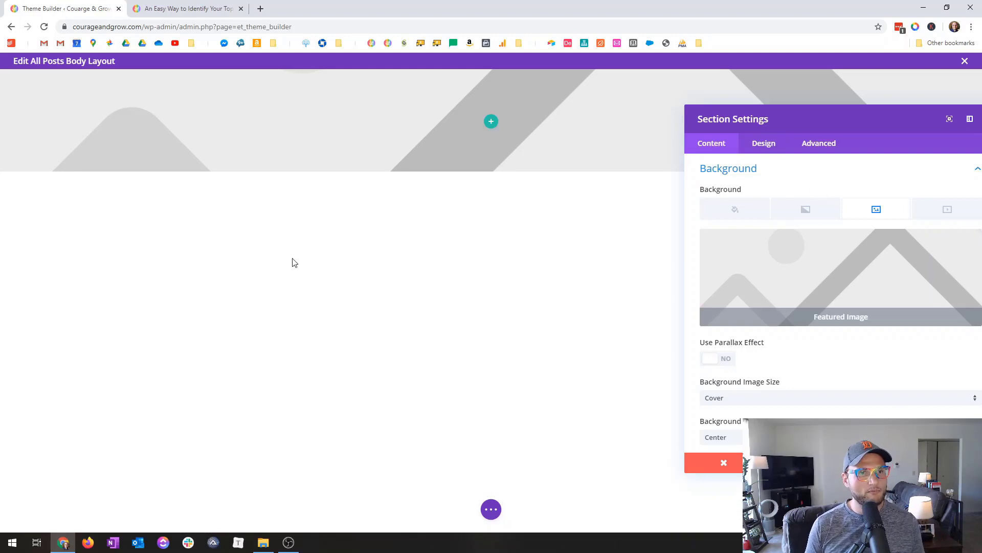
{"action": "left_click", "coordinate": [778, 146]}
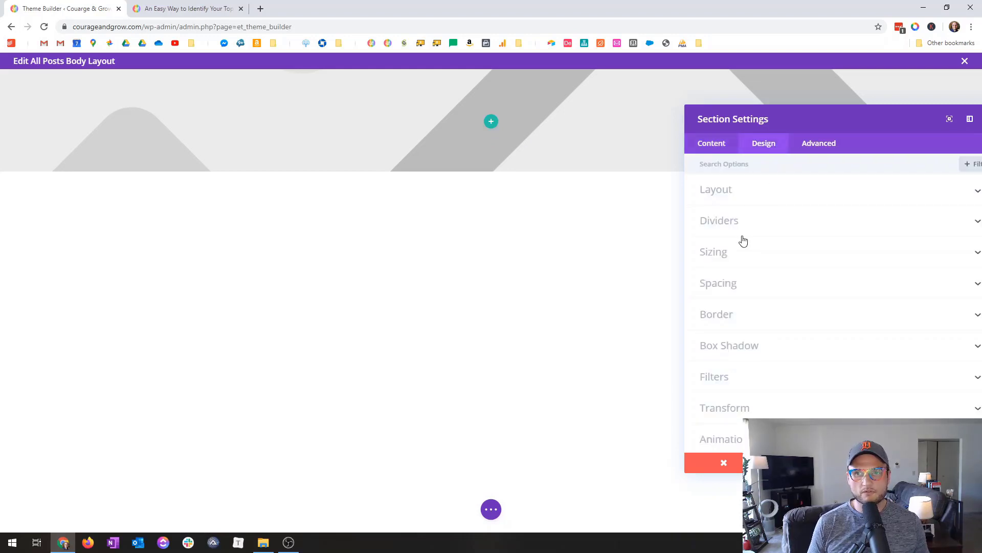
{"action": "left_click", "coordinate": [737, 257]}
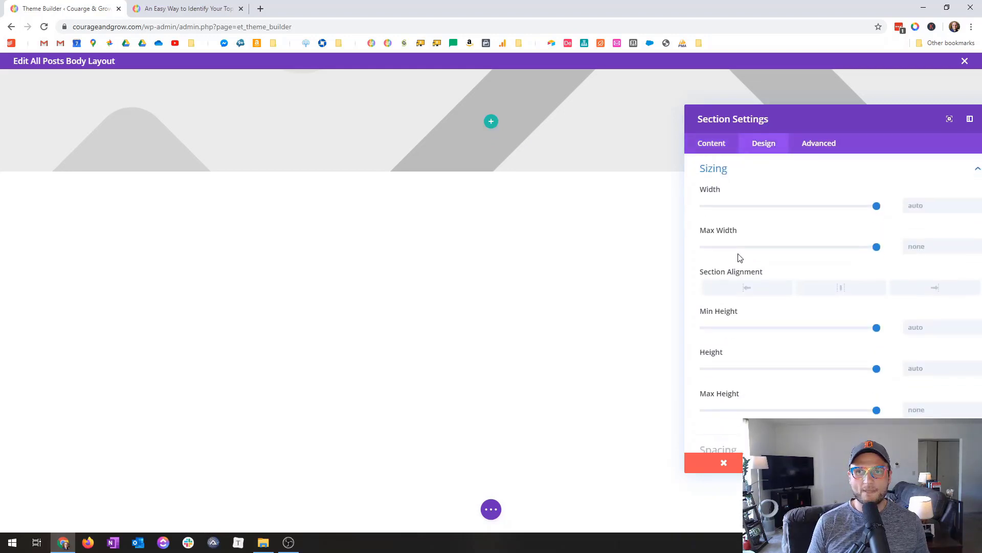
{"action": "left_click_drag", "start_coordinate": [859, 119], "coordinate": [757, 123]}
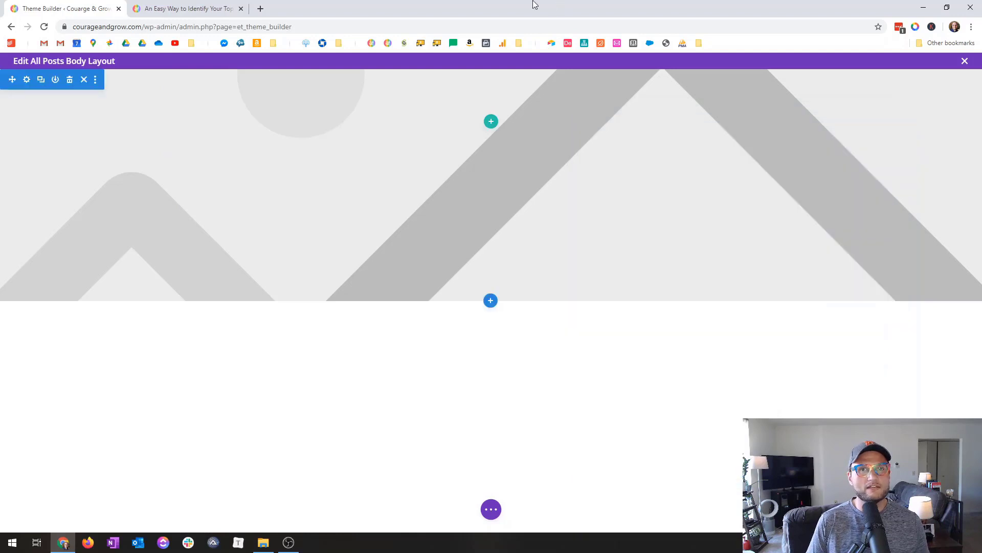
Check the featured-image section in a narrowed browser window, then maximize the window and restore the layout's desktop preview
{"action": "left_click_drag", "start_coordinate": [531, 4], "coordinate": [479, 21]}
{"action": "left_click_drag", "start_coordinate": [679, 65], "coordinate": [849, 66]}
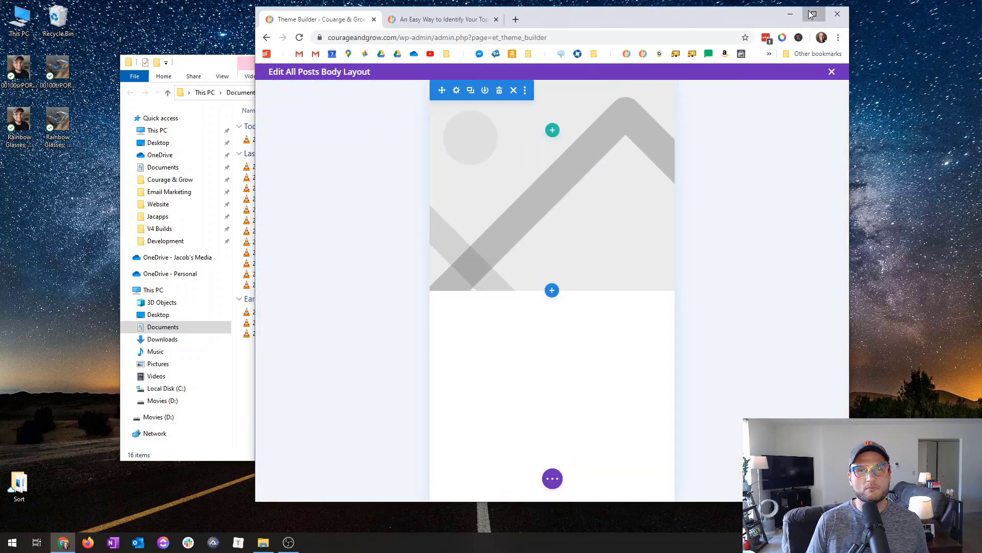
{"action": "left_click", "coordinate": [812, 15]}
{"action": "left_click", "coordinate": [491, 508]}
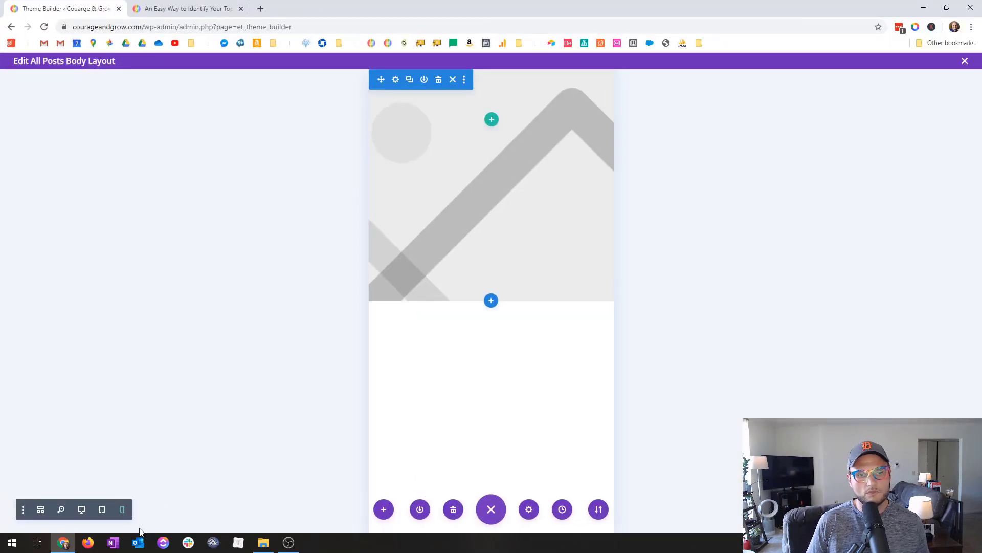
{"action": "left_click", "coordinate": [102, 509]}
{"action": "left_click", "coordinate": [81, 509]}
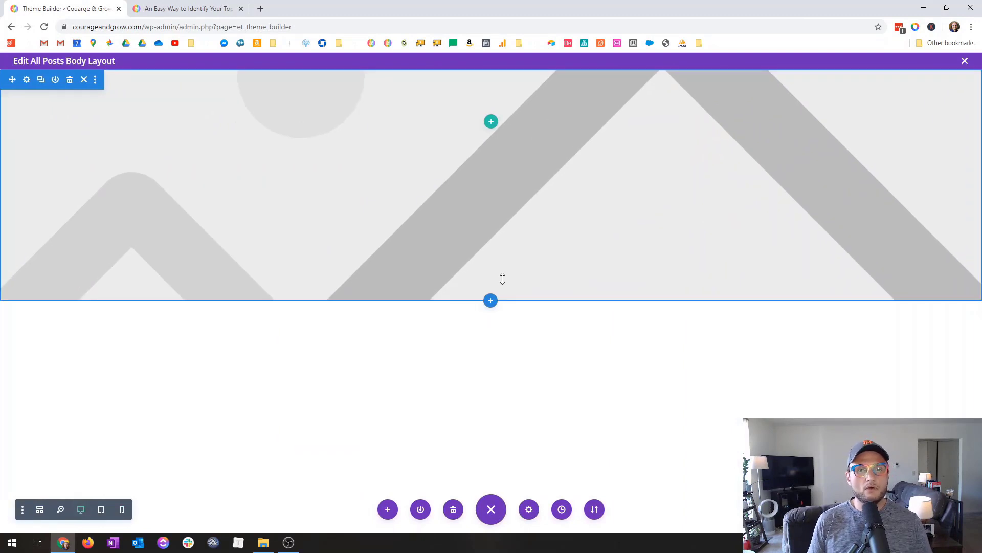
Add a regular section with a single-column row below the featured-image section, without inserting a module yet
{"action": "left_click", "coordinate": [492, 301]}
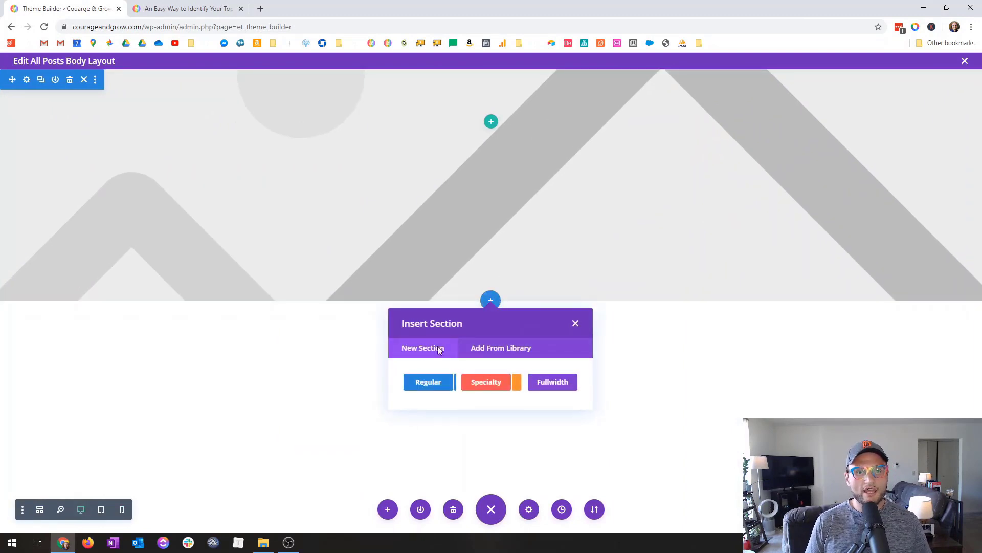
{"action": "left_click", "coordinate": [427, 385]}
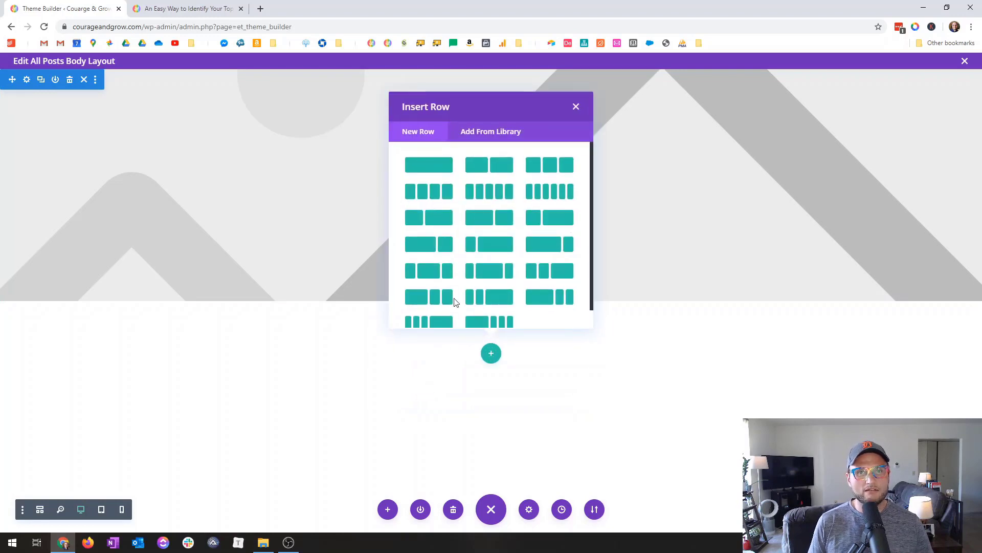
{"action": "left_click", "coordinate": [426, 166]}
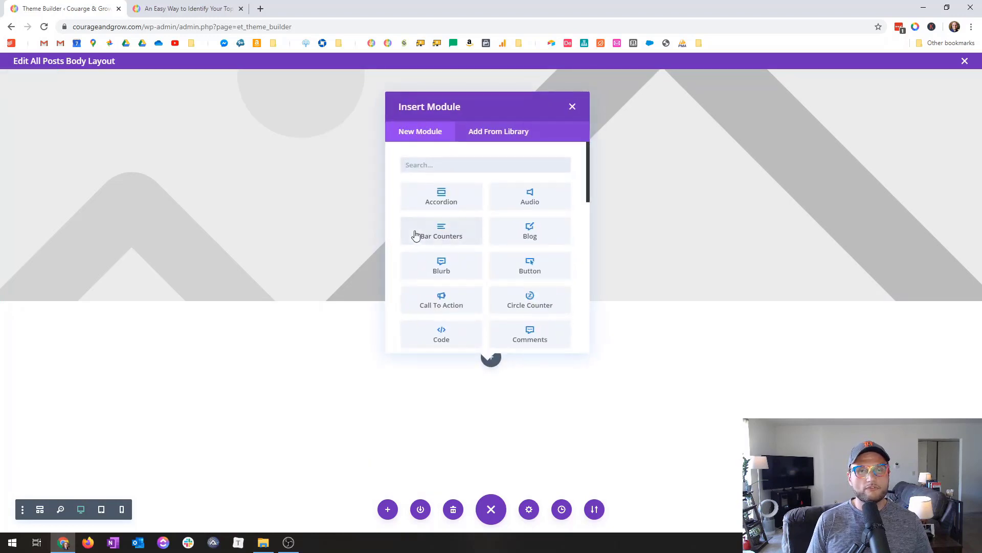
{"action": "left_click", "coordinate": [572, 106]}
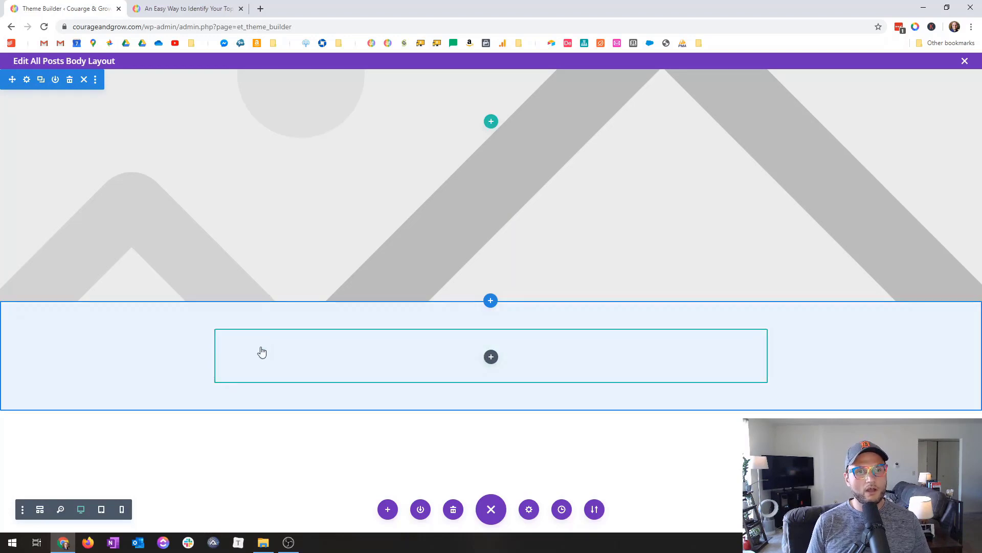
Set the new row's width to 90% and its maximum width to 720px, and save the row settings
{"action": "left_click", "coordinate": [243, 340]}
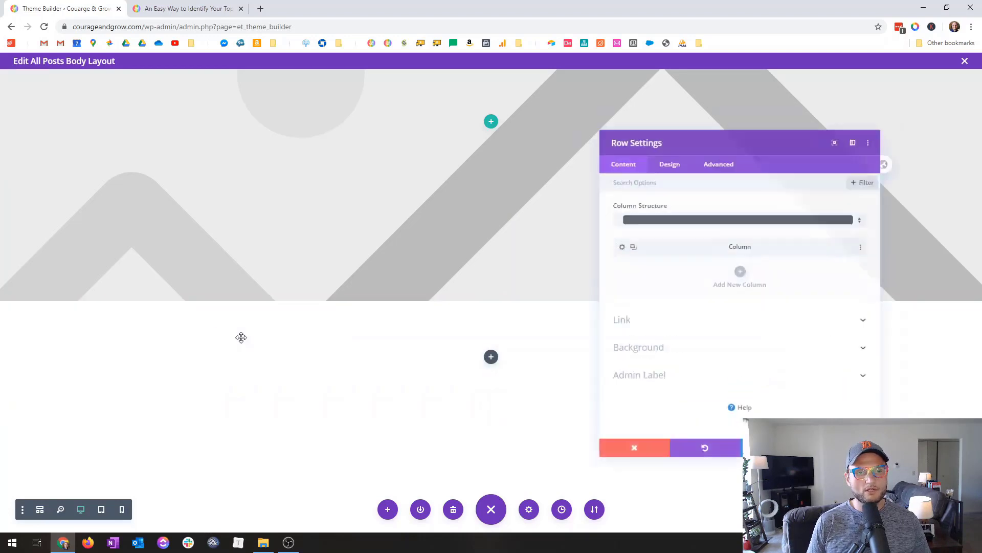
{"action": "left_click", "coordinate": [678, 151]}
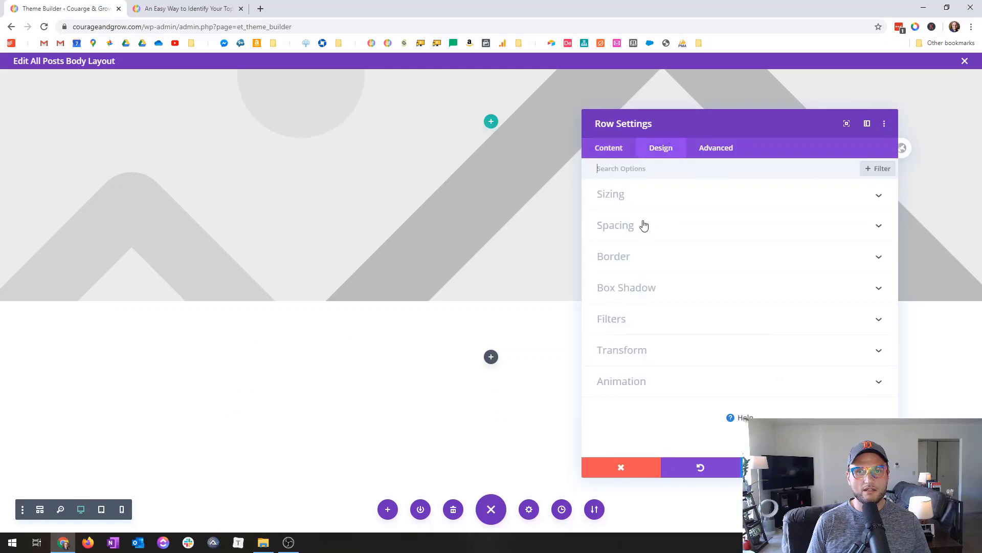
{"action": "left_click", "coordinate": [636, 200]}
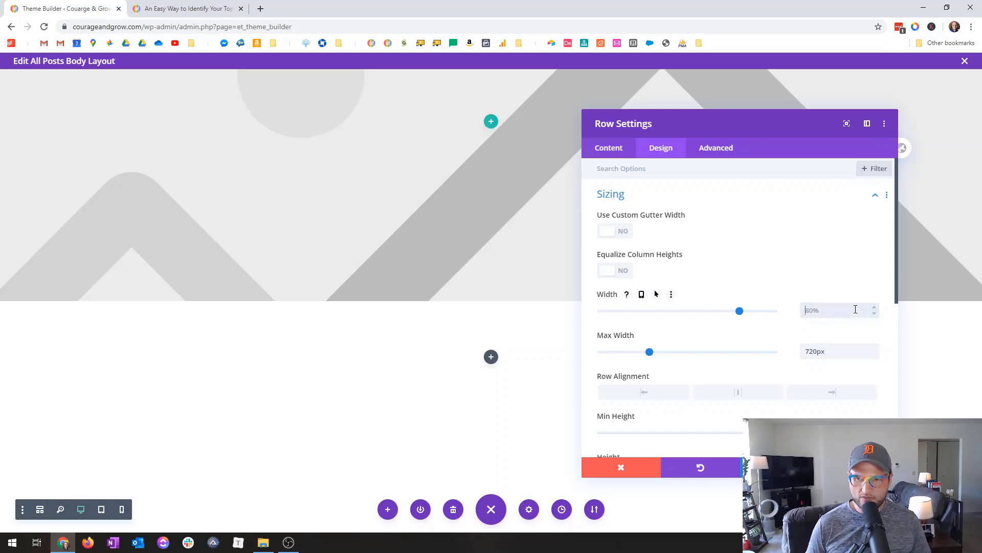
{"action": "type", "text": "90%"}
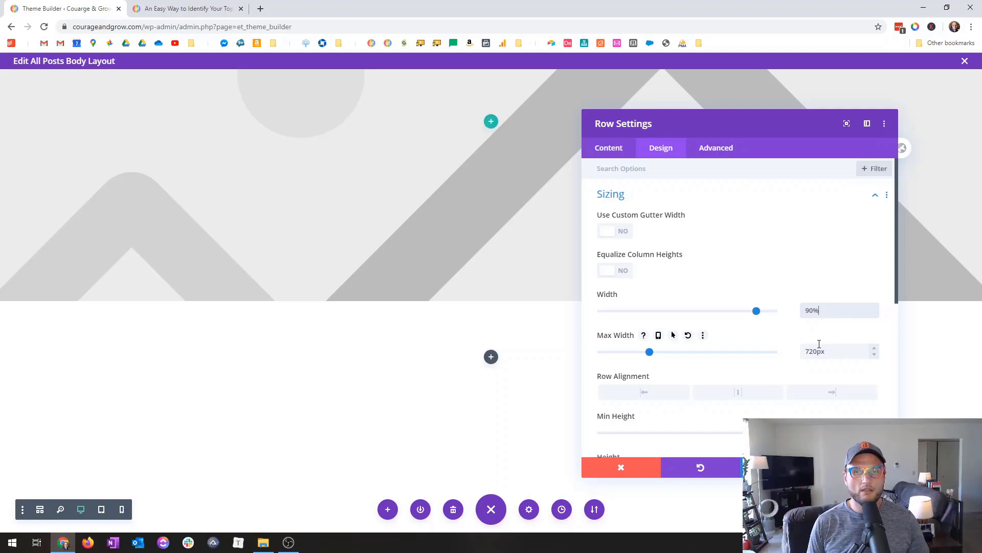
{"action": "scroll", "coordinate": [785, 383], "scroll_direction": "down", "scroll_amount": 3}
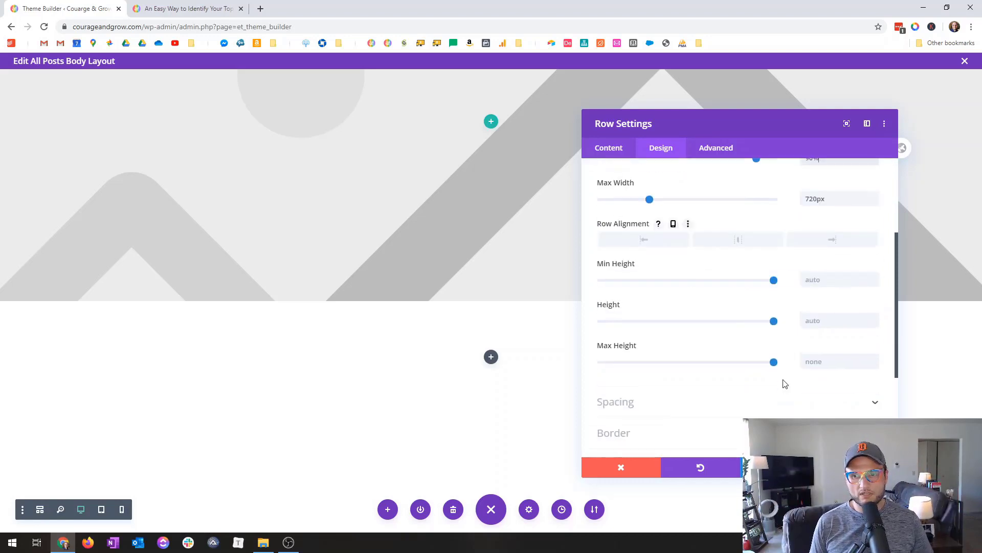
{"action": "scroll", "coordinate": [785, 383], "scroll_direction": "up", "scroll_amount": 3}
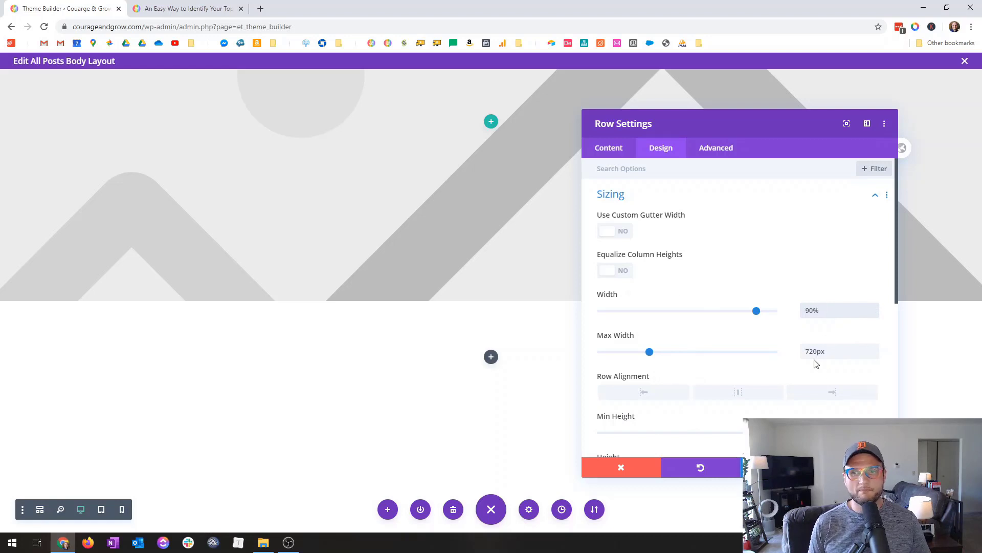
{"action": "left_click", "coordinate": [859, 467]}
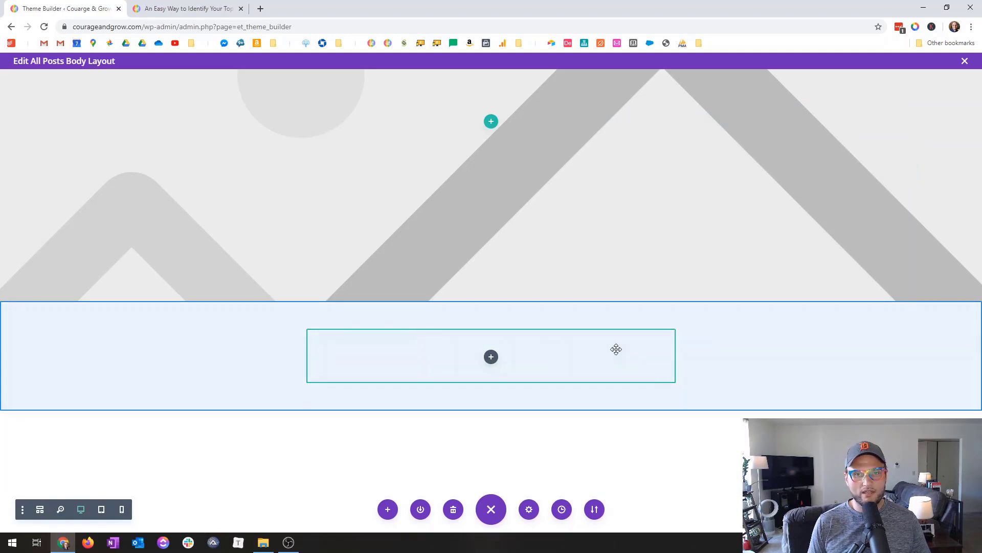
Insert a Post Title module into the single-column row
{"action": "left_click", "coordinate": [489, 358]}
{"action": "type", "text": "post"}
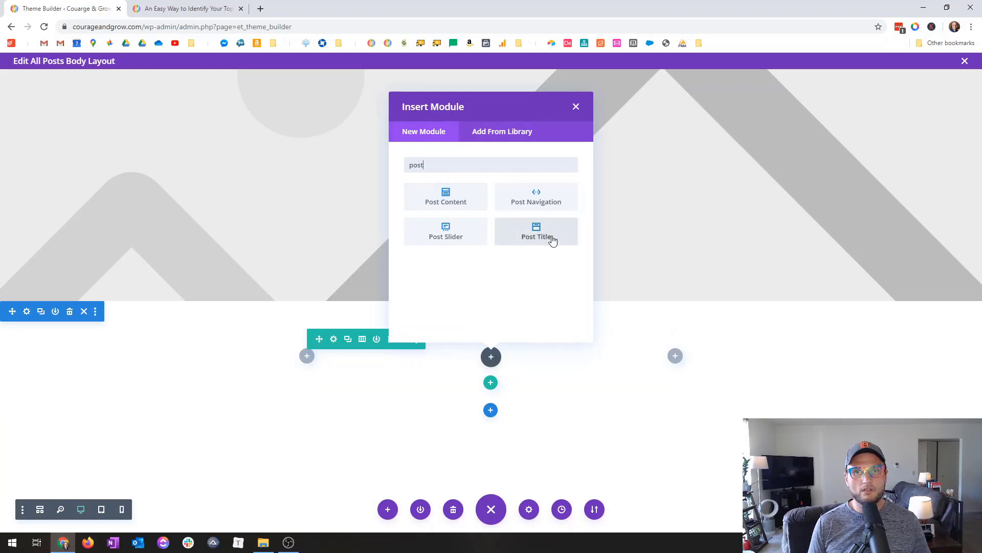
{"action": "left_click", "coordinate": [548, 238]}
{"action": "scroll", "coordinate": [324, 384], "scroll_direction": "down", "scroll_amount": 2}
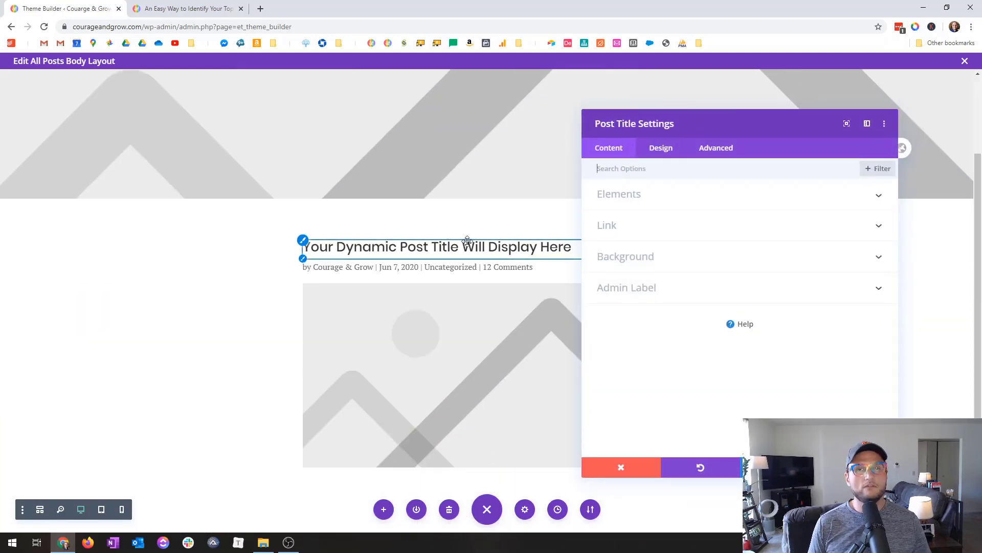
Examine the title and meta line of the published post in the other browser tab, and return to the Theme Builder
{"action": "left_click", "coordinate": [184, 8]}
{"action": "scroll", "coordinate": [300, 277], "scroll_direction": "up", "scroll_amount": 15}
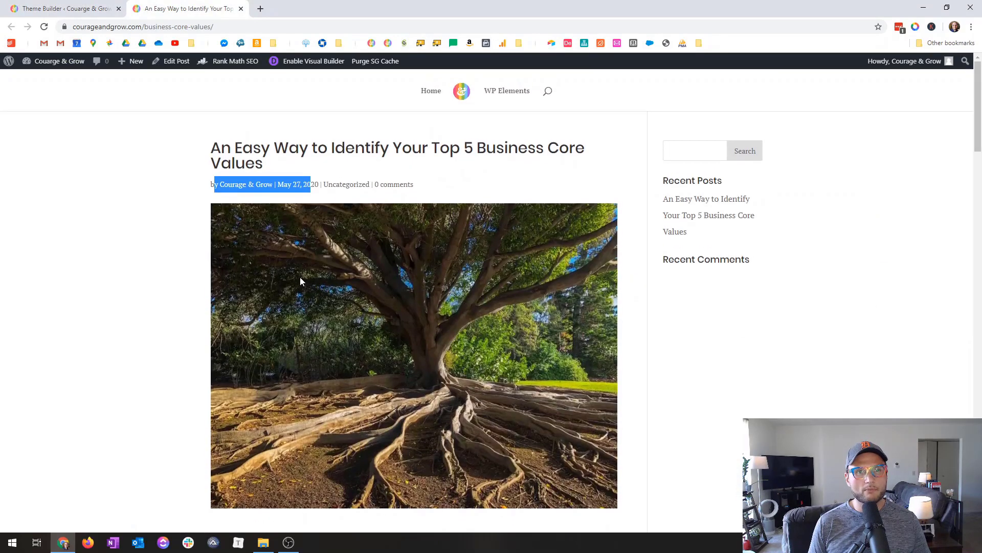
{"action": "left_click", "coordinate": [271, 165]}
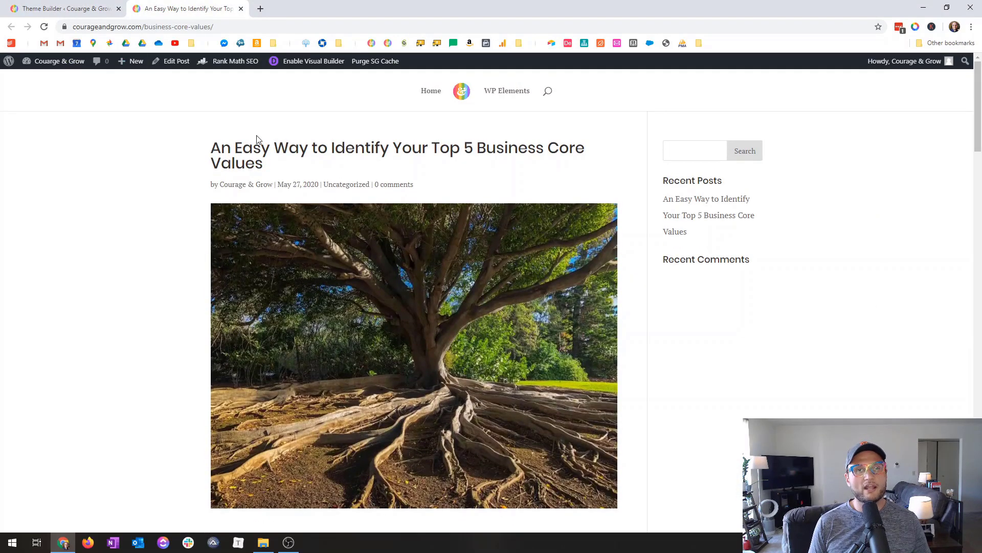
{"action": "left_click_drag", "start_coordinate": [266, 167], "coordinate": [213, 149]}
{"action": "left_click", "coordinate": [213, 149]}
{"action": "left_click", "coordinate": [48, 8]}
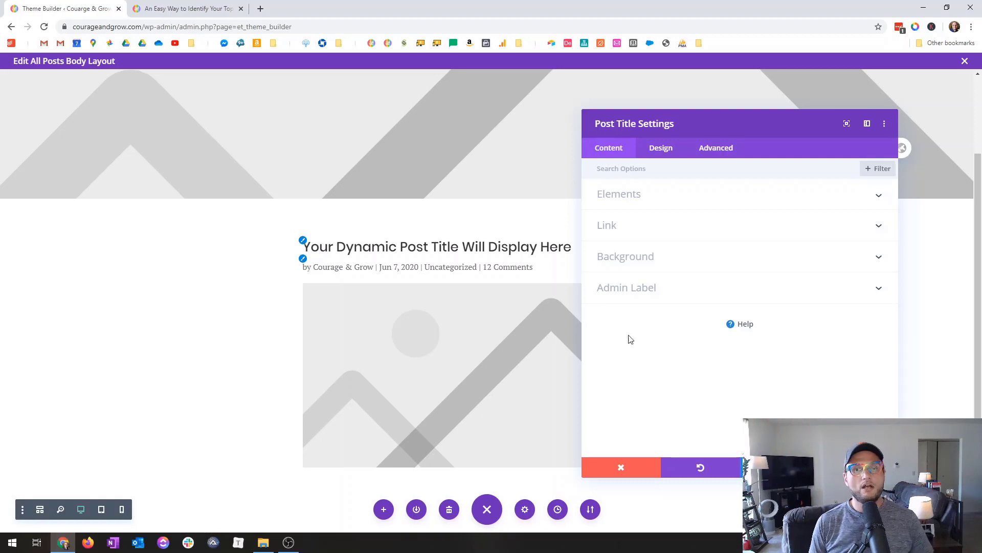
Turn off the featured image and the comments count in the Post Title module's elements, and close its settings
{"action": "left_click", "coordinate": [594, 204]}
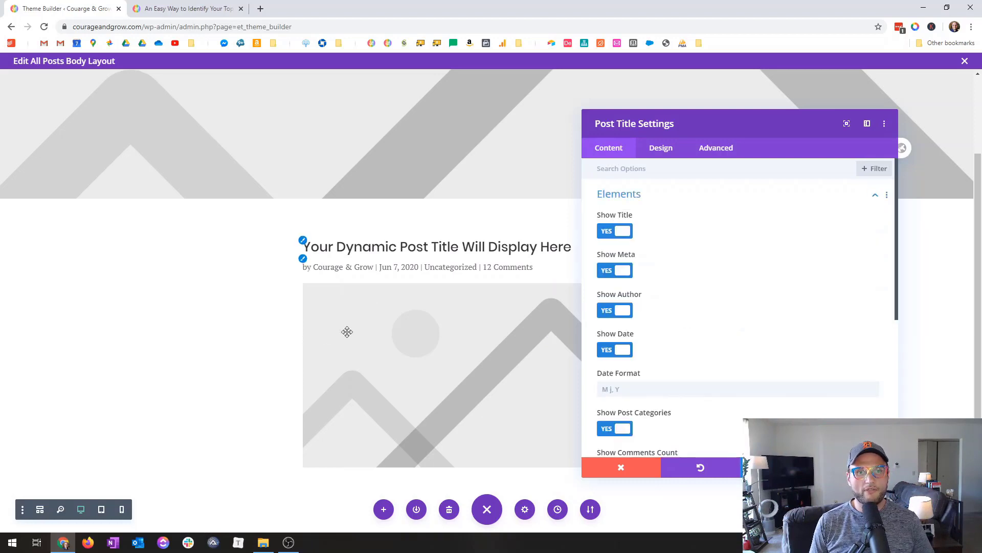
{"action": "scroll", "coordinate": [687, 340], "scroll_direction": "down", "scroll_amount": 2}
{"action": "scroll", "coordinate": [662, 276], "scroll_direction": "down", "scroll_amount": 2}
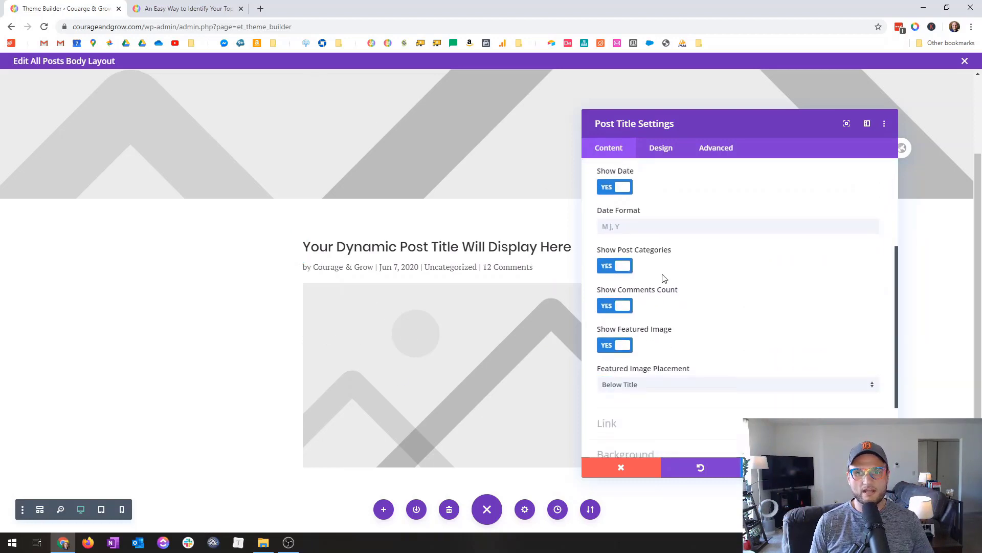
{"action": "left_click", "coordinate": [611, 303]}
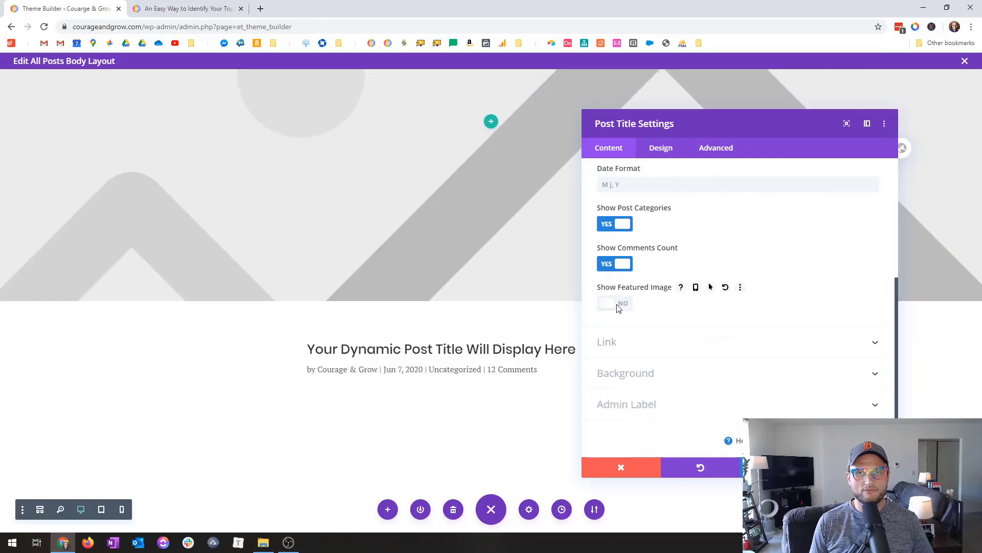
{"action": "left_click", "coordinate": [617, 270]}
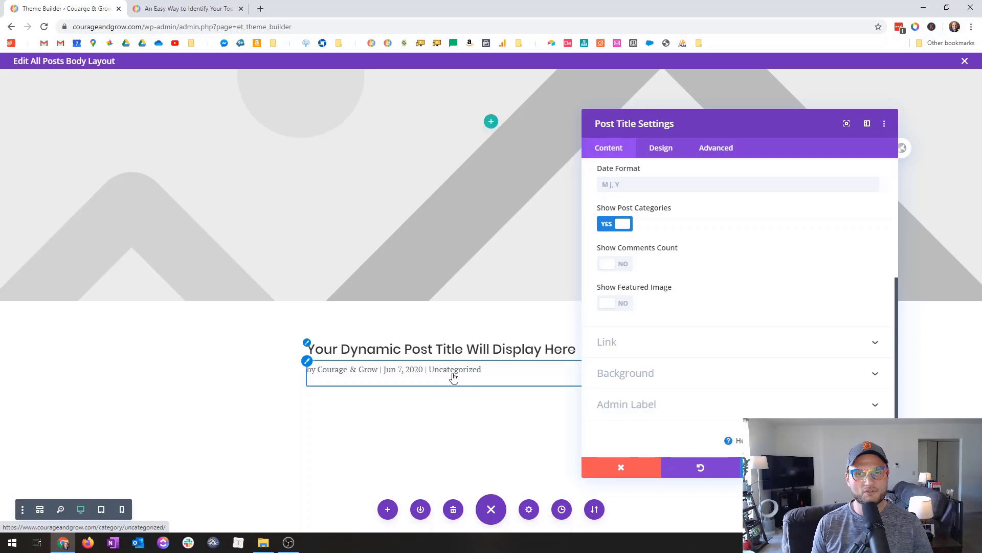
{"action": "scroll", "coordinate": [684, 340], "scroll_direction": "up", "scroll_amount": 4}
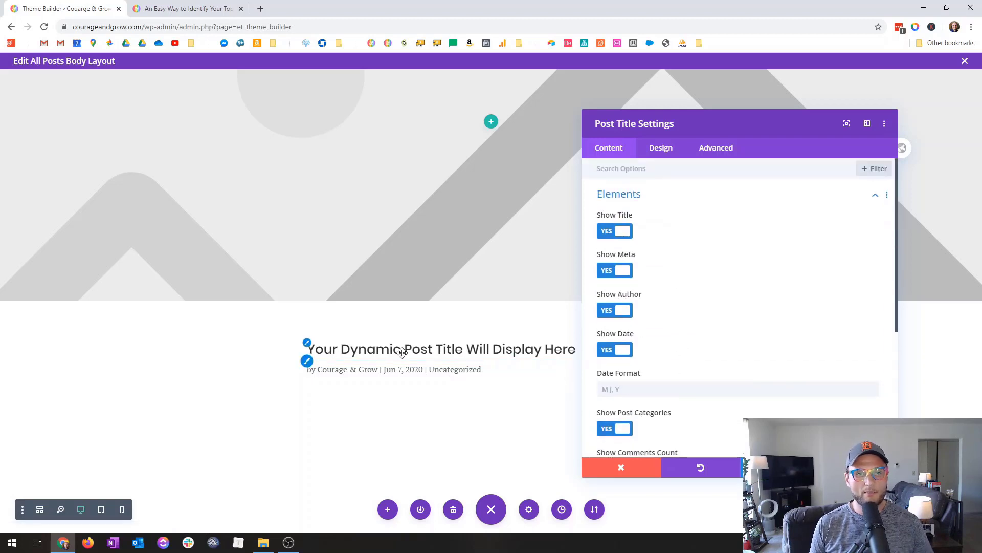
{"action": "key", "text": "Escape"}
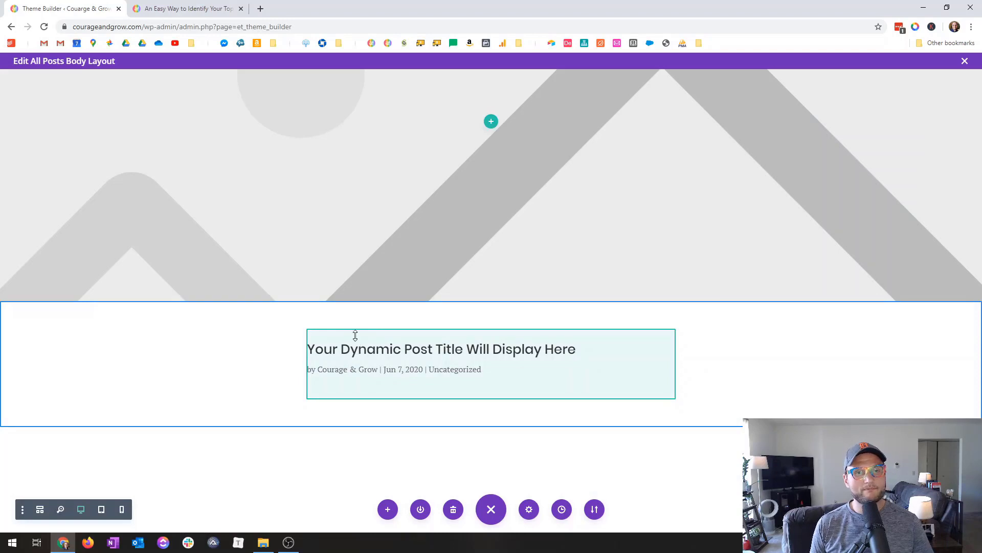
Duplicate the row that contains the Post Title module
{"action": "left_click", "coordinate": [347, 320]}
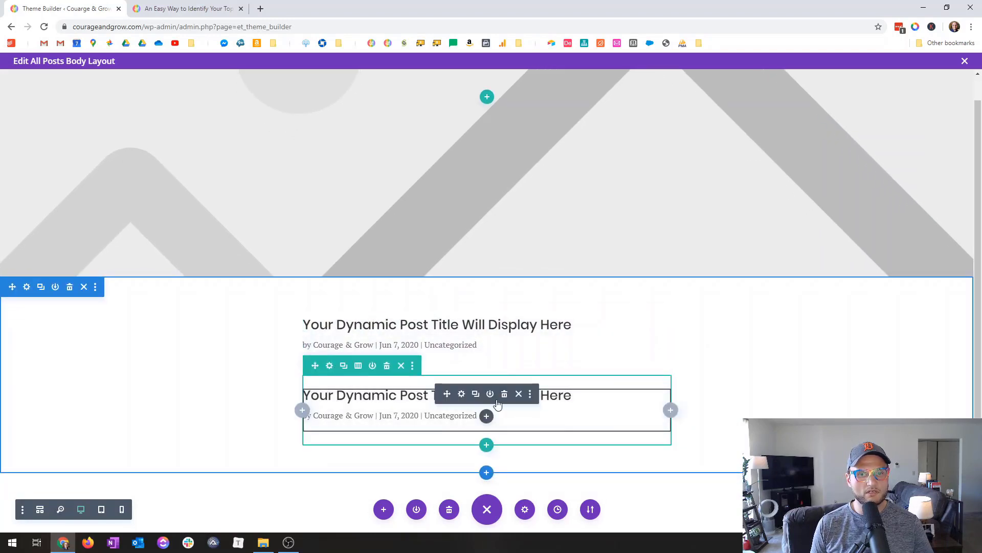
Replace the Post Title module in the duplicated row with a Post Content module
{"action": "left_click", "coordinate": [505, 394]}
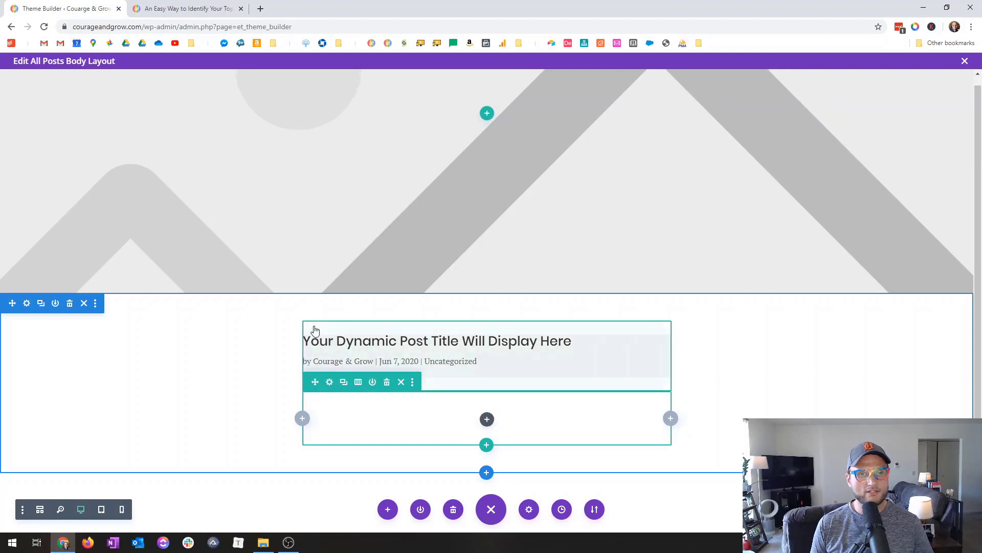
{"action": "left_click", "coordinate": [486, 419]}
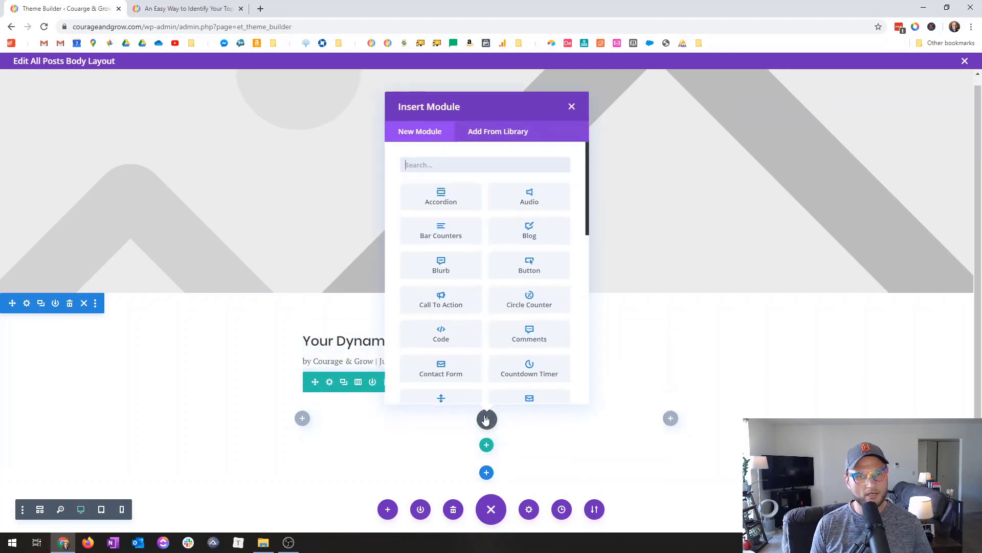
{"action": "type", "text": "post"}
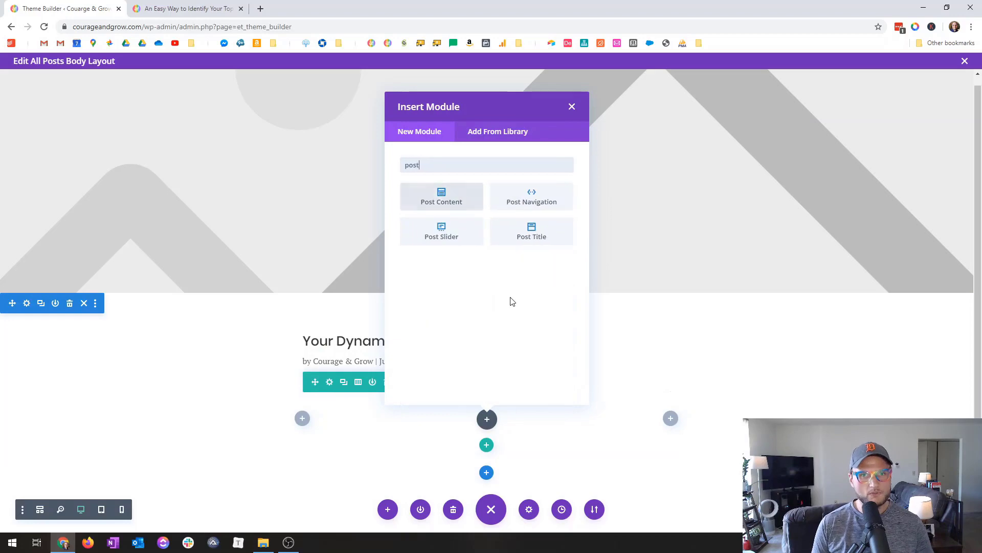
{"action": "left_click", "coordinate": [460, 203]}
{"action": "scroll", "coordinate": [631, 335], "scroll_direction": "down", "scroll_amount": 4}
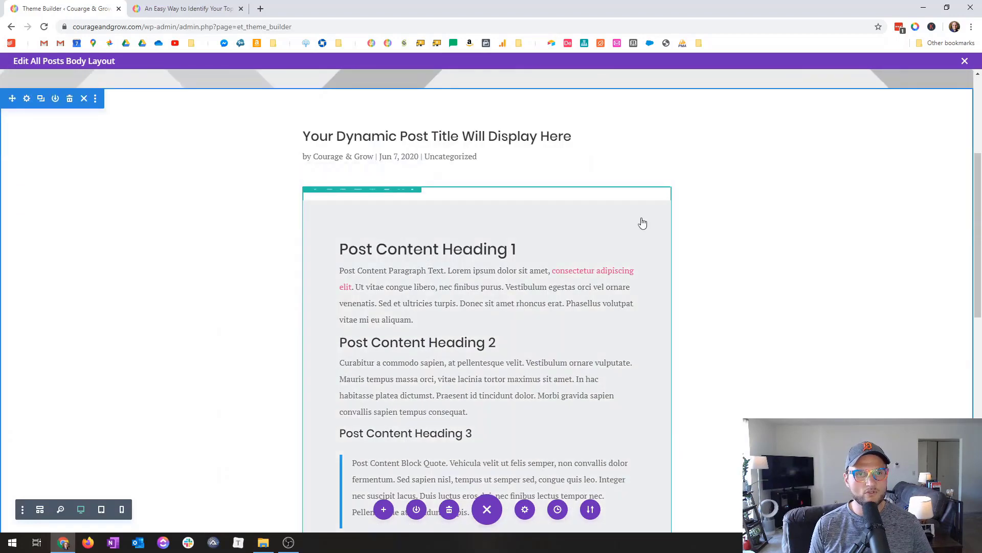
{"action": "scroll", "coordinate": [559, 361], "scroll_direction": "down", "scroll_amount": 10}
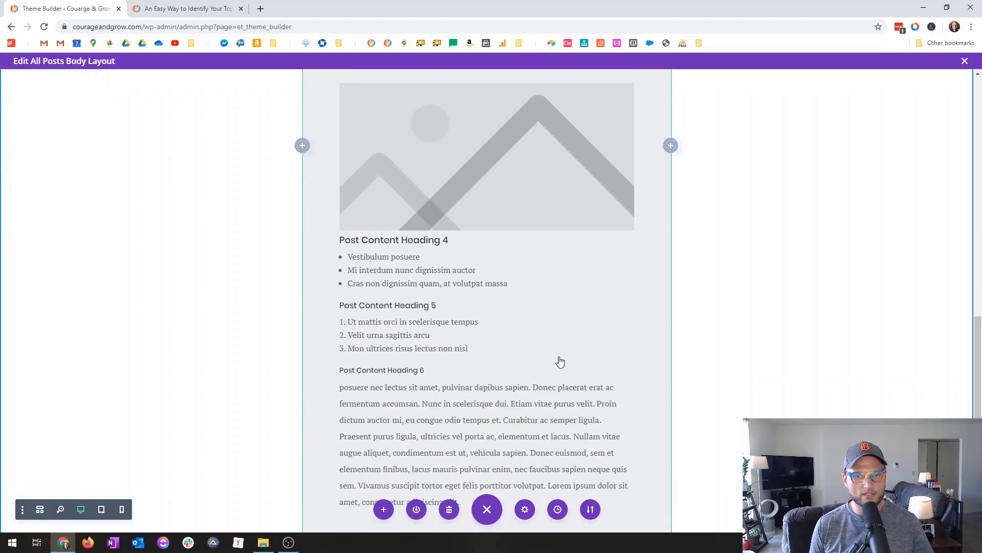
{"action": "scroll", "coordinate": [552, 360], "scroll_direction": "up", "scroll_amount": 15}
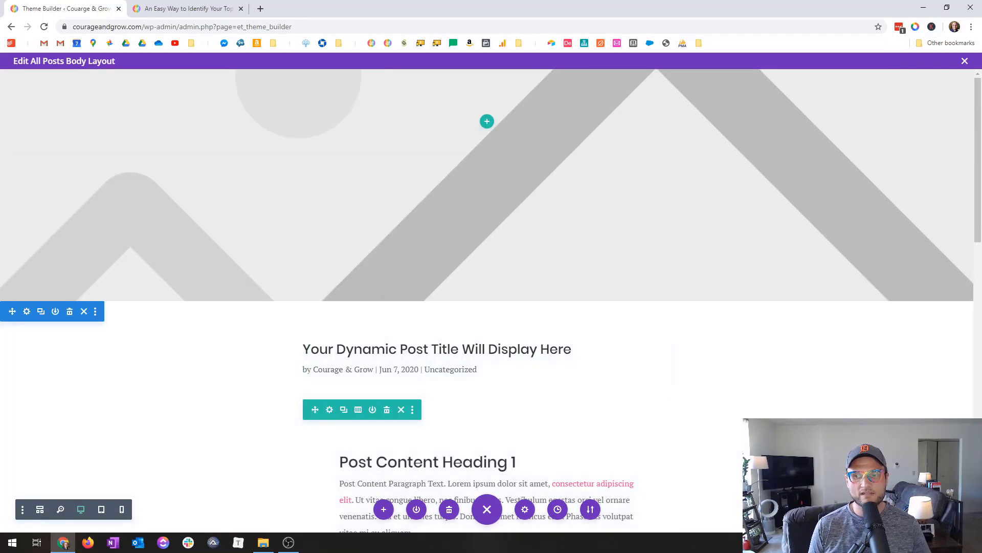
Reload the published post in its browser tab and return to the Theme Builder
{"action": "left_click", "coordinate": [190, 8]}
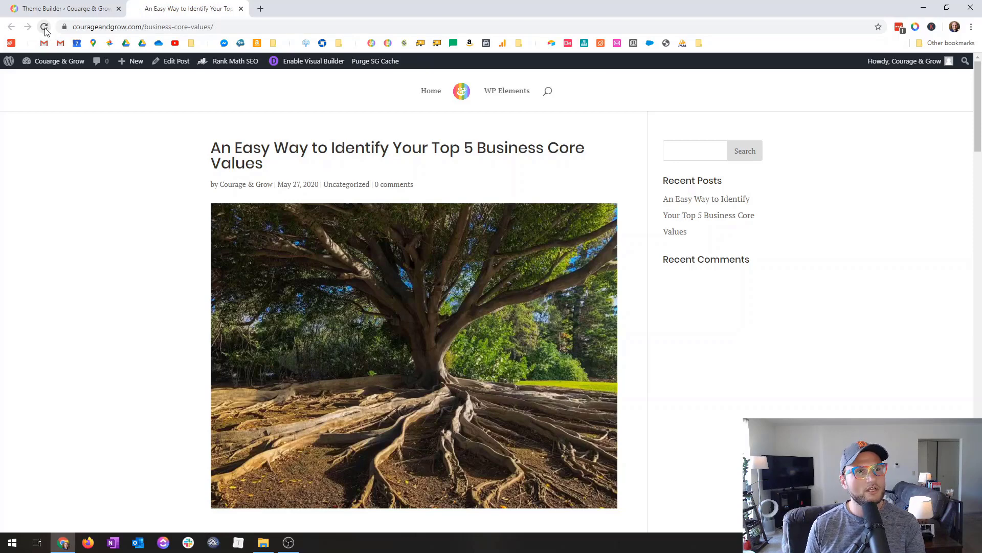
{"action": "left_click", "coordinate": [45, 28]}
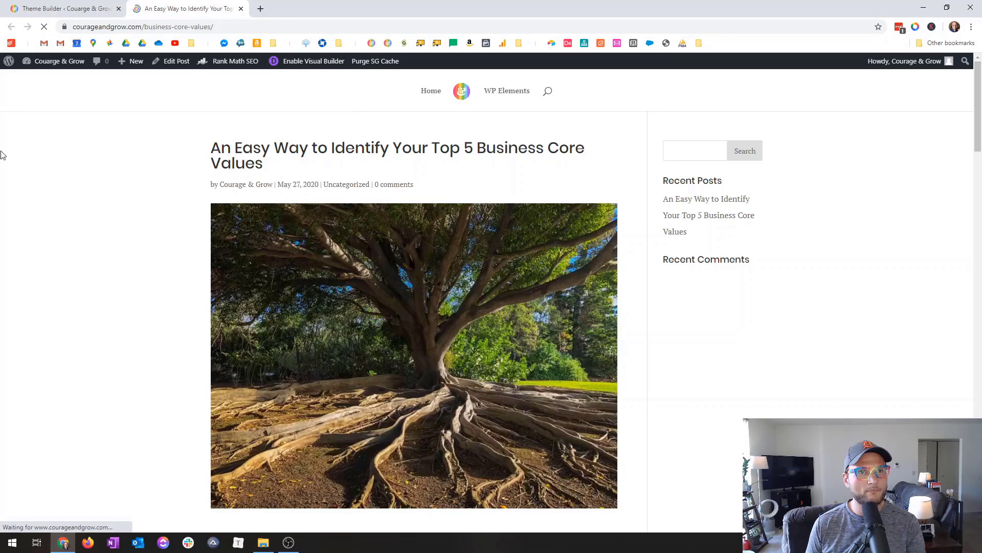
{"action": "left_click", "coordinate": [65, 6]}
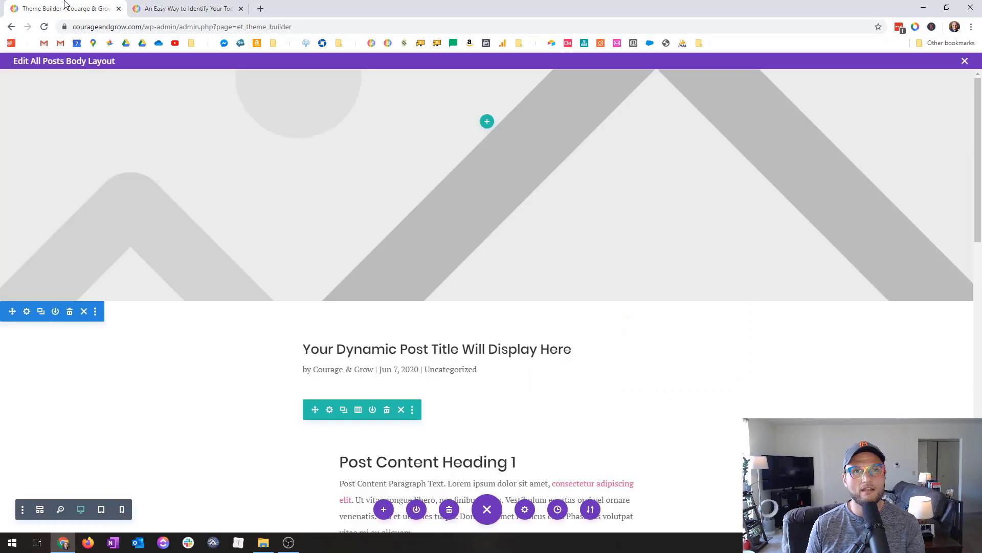
Close the All Posts body layout and save the Theme Builder changes
{"action": "left_click", "coordinate": [964, 62]}
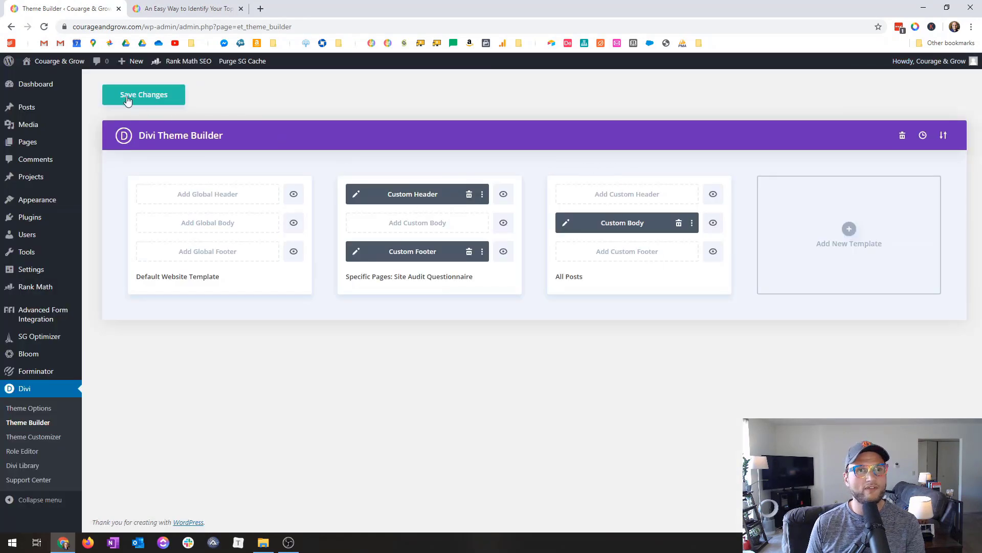
{"action": "left_click", "coordinate": [165, 96]}
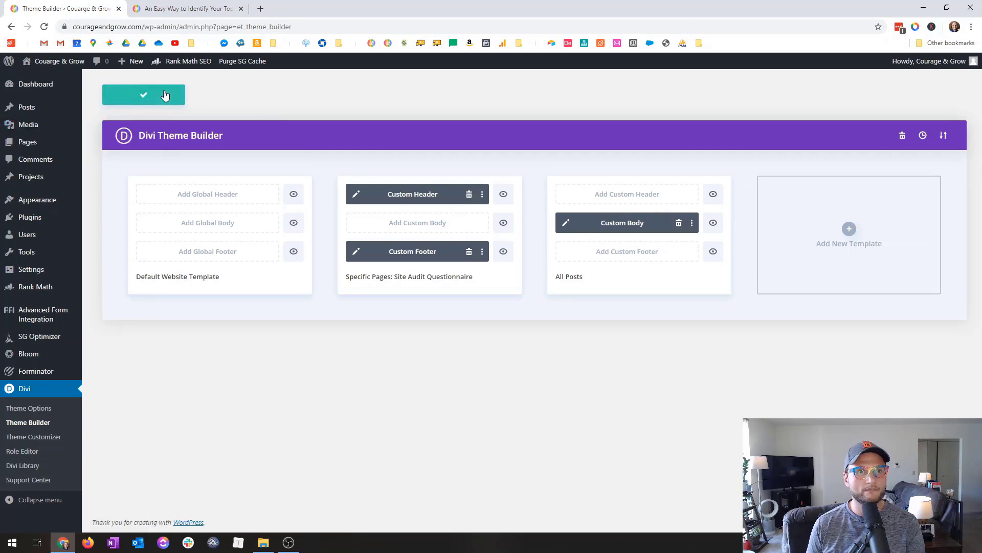
Reload the published post and examine its header image, title, meta line, headings, lists and closing section down to the footer
{"action": "left_click", "coordinate": [197, 9]}
{"action": "left_click", "coordinate": [49, 25]}
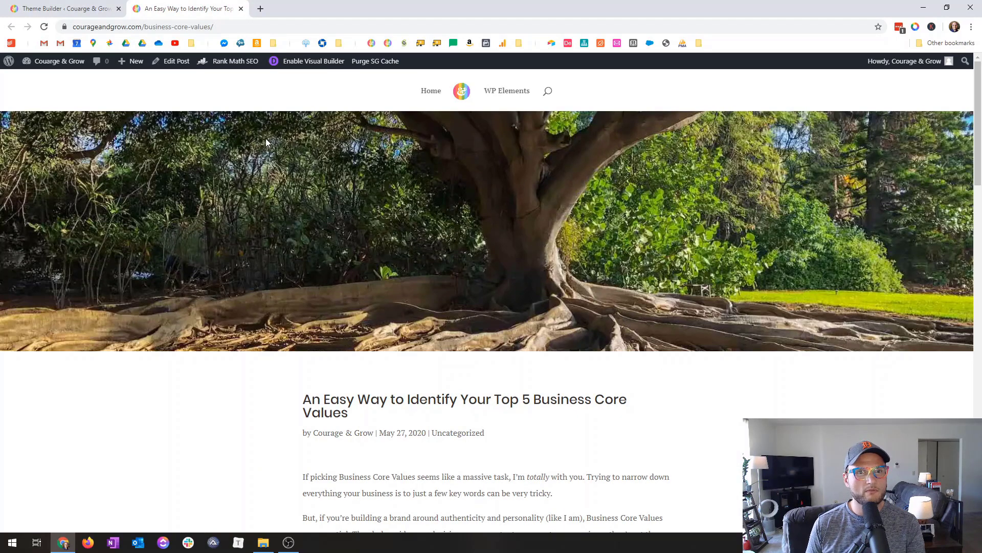
{"action": "scroll", "coordinate": [320, 187], "scroll_direction": "down", "scroll_amount": 3}
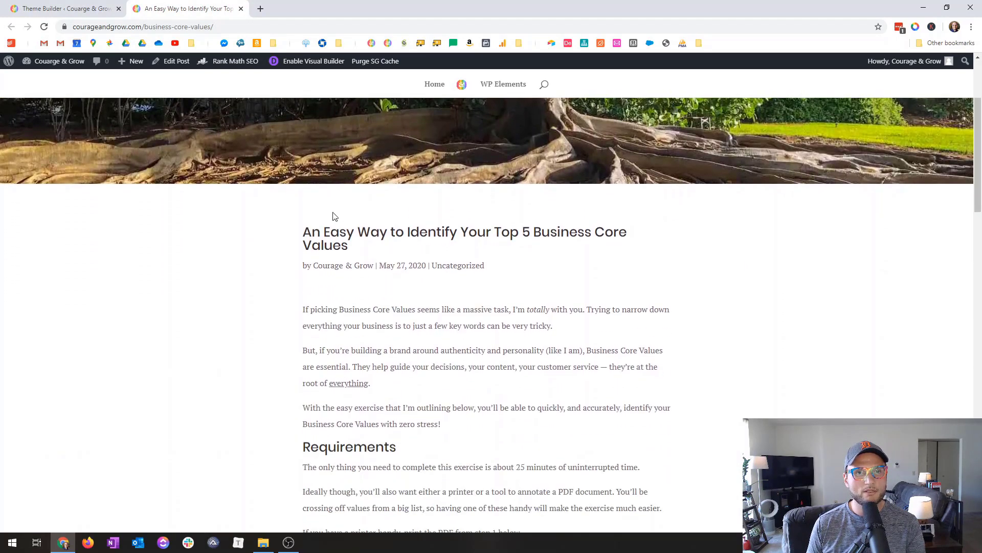
{"action": "left_click_drag", "start_coordinate": [305, 233], "coordinate": [490, 266]}
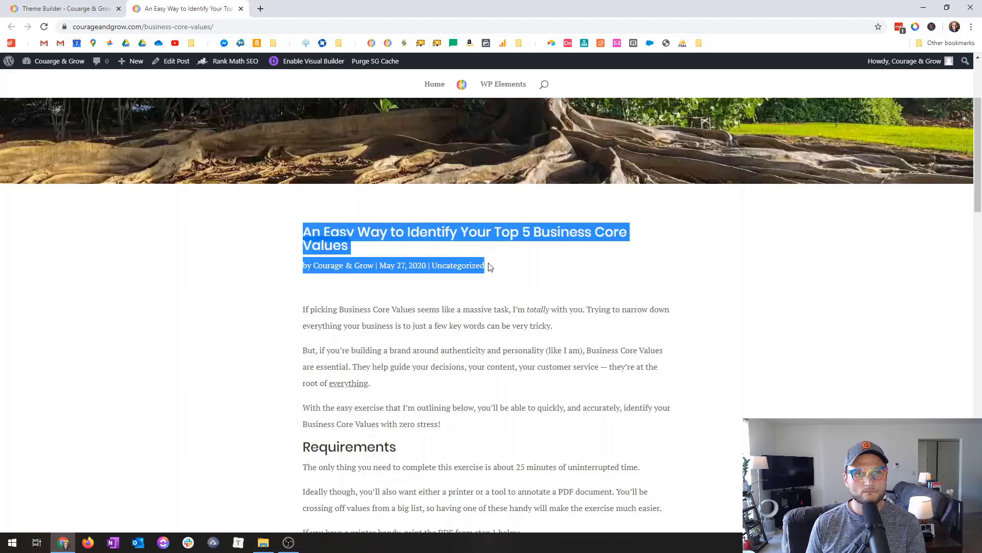
{"action": "left_click", "coordinate": [538, 271]}
{"action": "scroll", "coordinate": [538, 271], "scroll_direction": "down", "scroll_amount": 15}
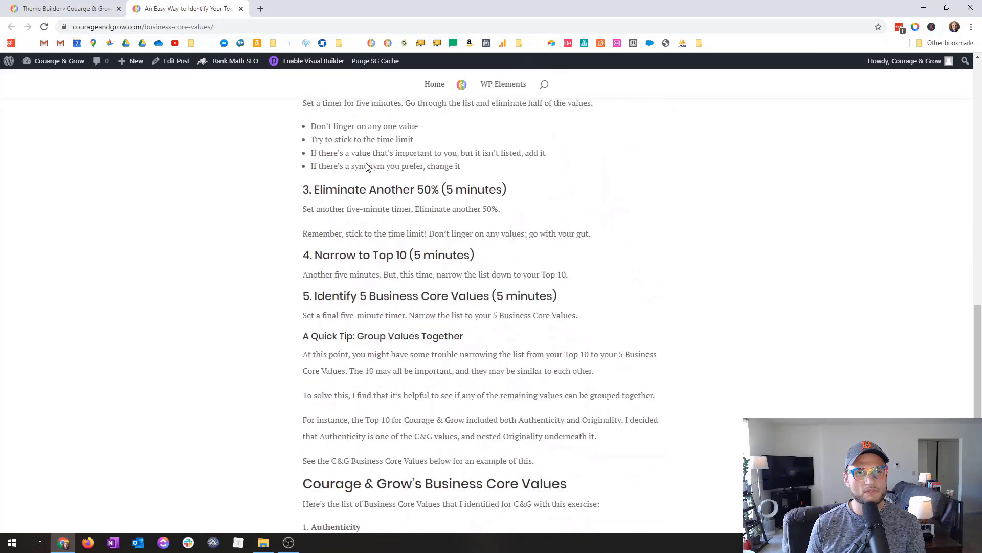
{"action": "scroll", "coordinate": [333, 230], "scroll_direction": "up", "scroll_amount": 5}
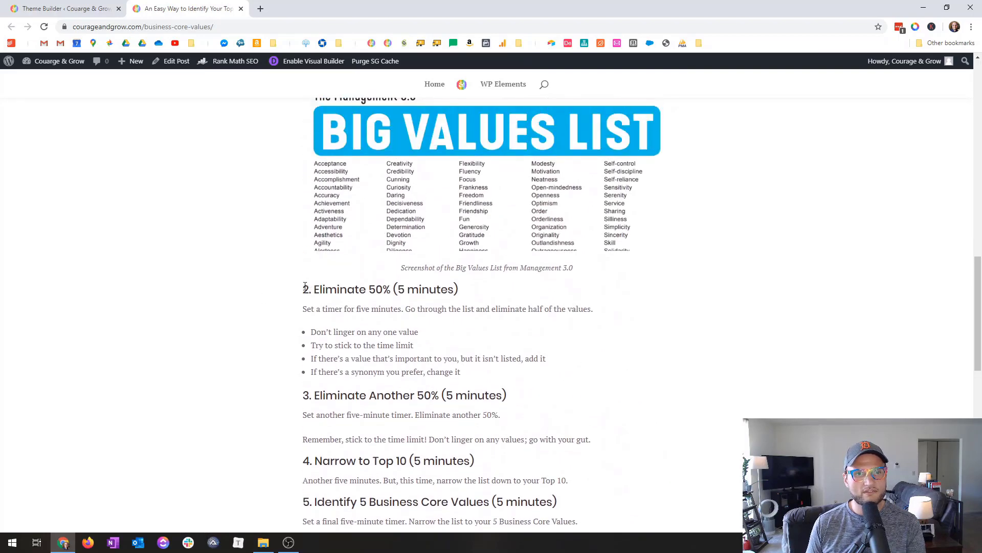
{"action": "left_click_drag", "start_coordinate": [305, 285], "coordinate": [463, 373]}
{"action": "left_click", "coordinate": [221, 326]}
{"action": "left_click_drag", "start_coordinate": [312, 327], "coordinate": [463, 378]}
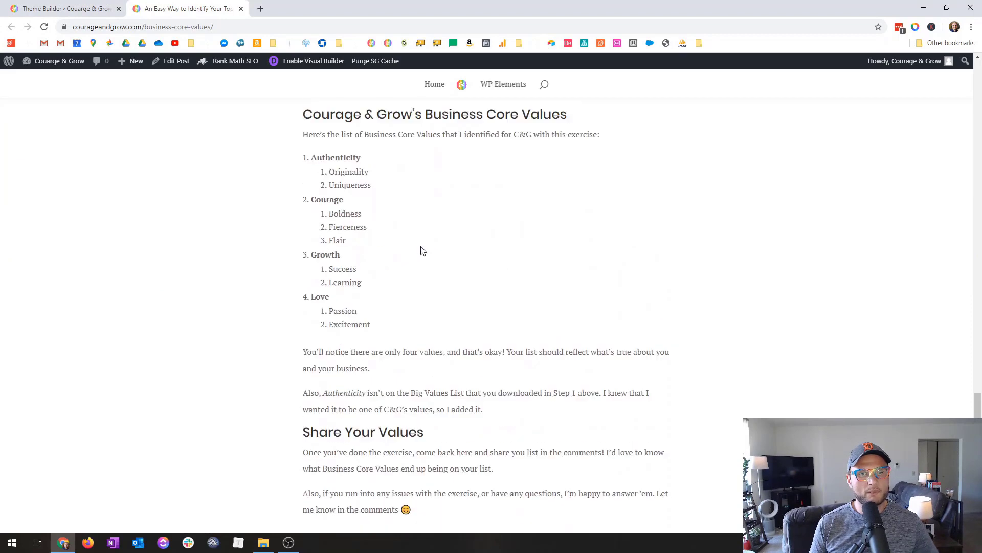
{"action": "scroll", "coordinate": [429, 284], "scroll_direction": "down", "scroll_amount": 2}
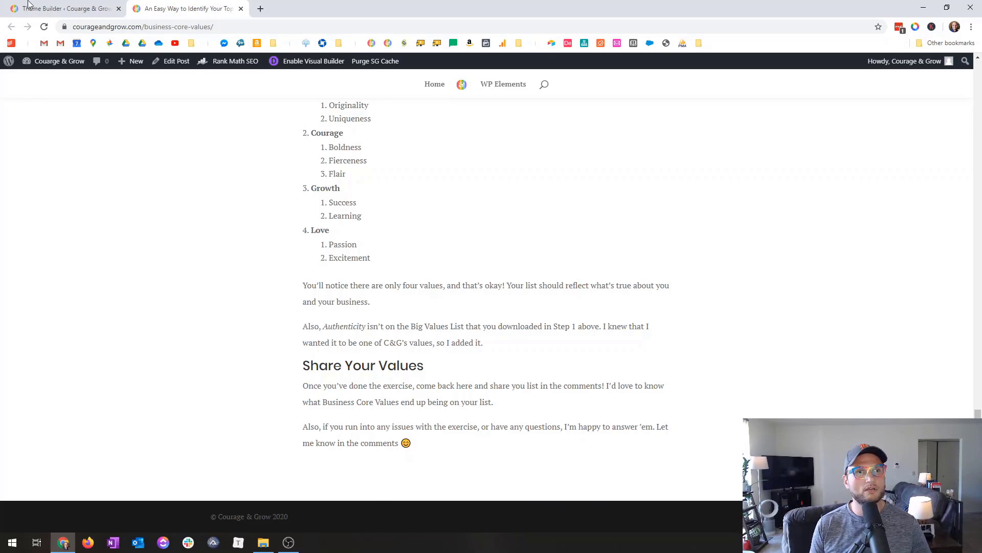
Open the WordPress dashboard in a separate browser tab, and reopen the All Posts custom body for editing in the Theme Builder
{"action": "left_click", "coordinate": [53, 7]}
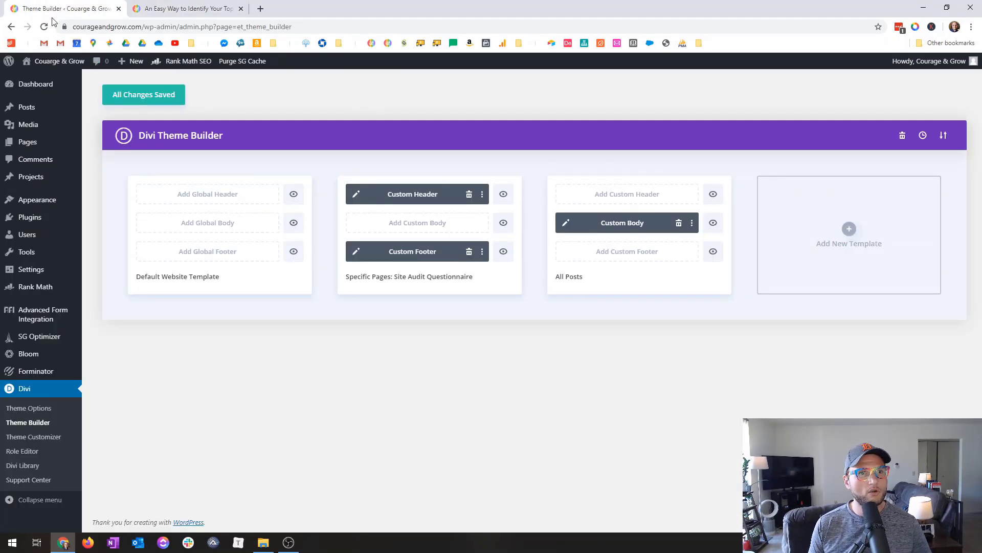
{"action": "middle_click", "coordinate": [33, 87]}
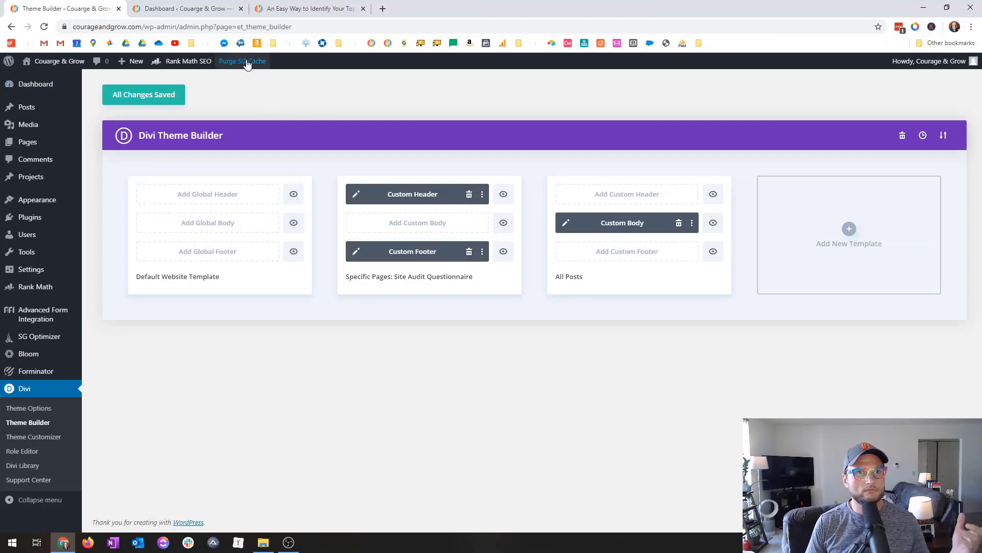
{"action": "left_click", "coordinate": [188, 4]}
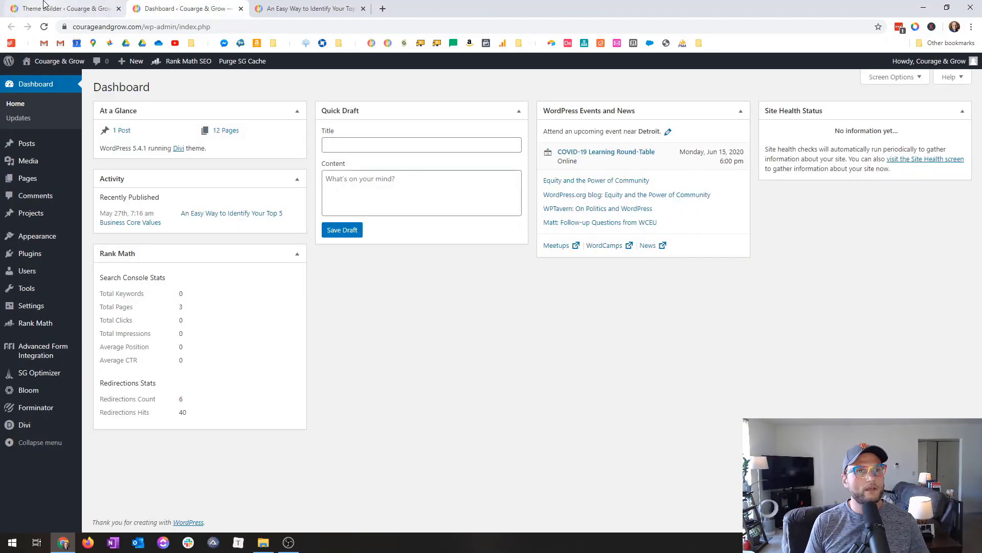
{"action": "left_click", "coordinate": [45, 7]}
{"action": "left_click", "coordinate": [566, 223]}
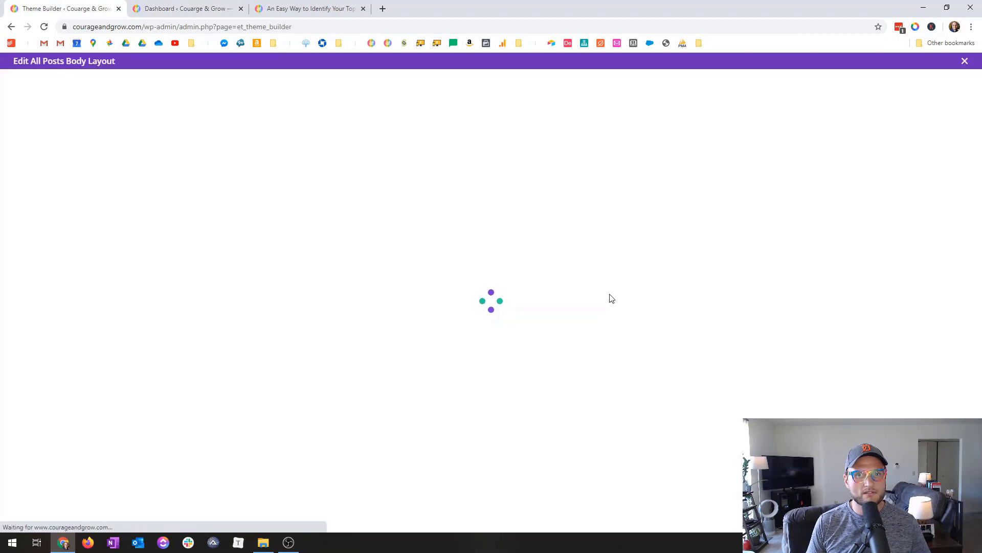
Open the Bloom optin forms in the dashboard's browser tab
{"action": "left_click", "coordinate": [186, 5]}
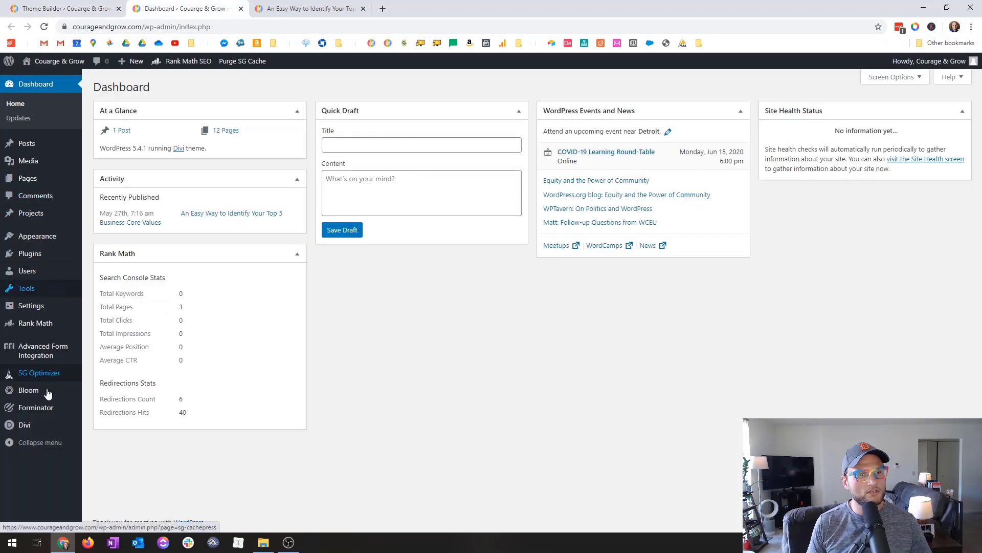
{"action": "mouse_move", "coordinate": [47, 392]}
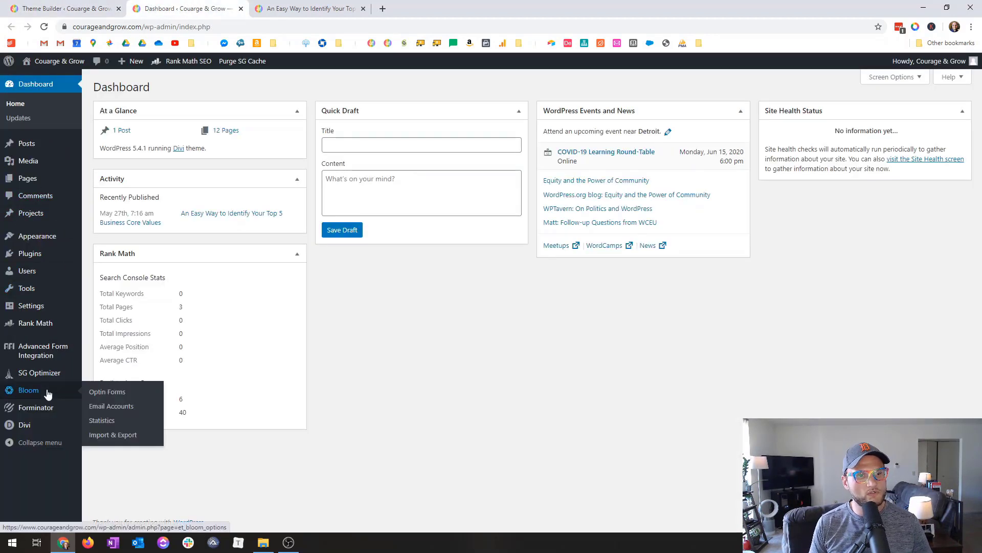
{"action": "left_click", "coordinate": [23, 395]}
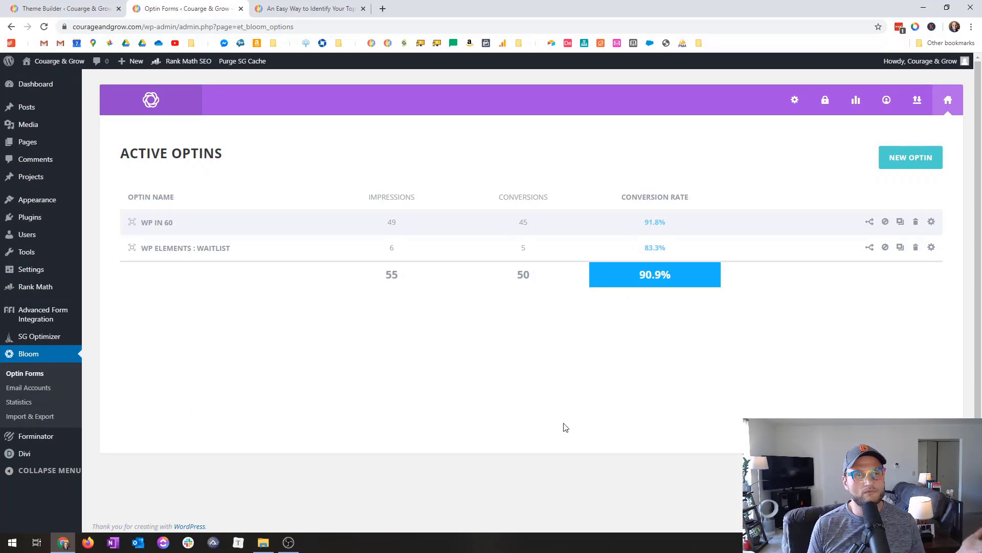
Preview the design of the WP in 60 optin form and close the preview
{"action": "left_click", "coordinate": [931, 225]}
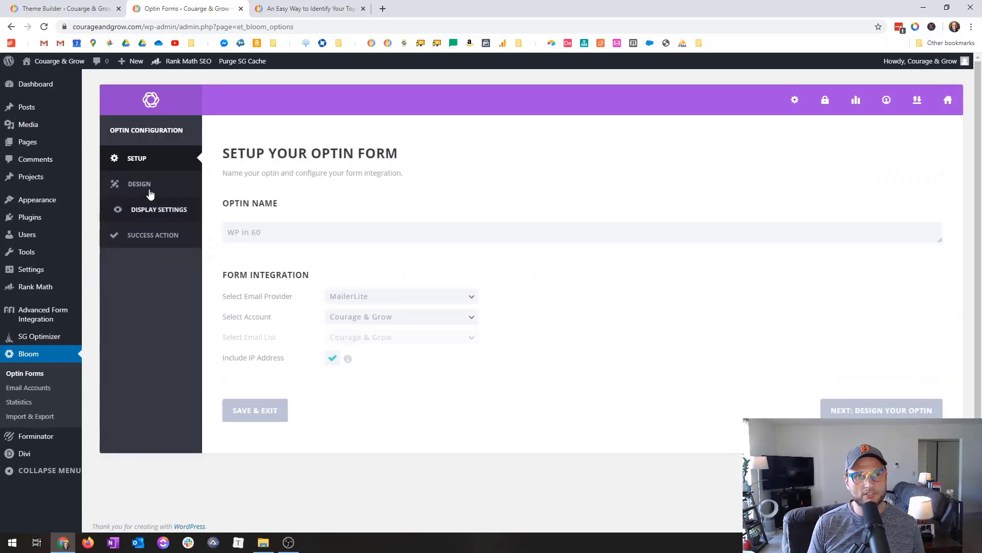
{"action": "left_click", "coordinate": [146, 190]}
{"action": "left_click", "coordinate": [906, 163]}
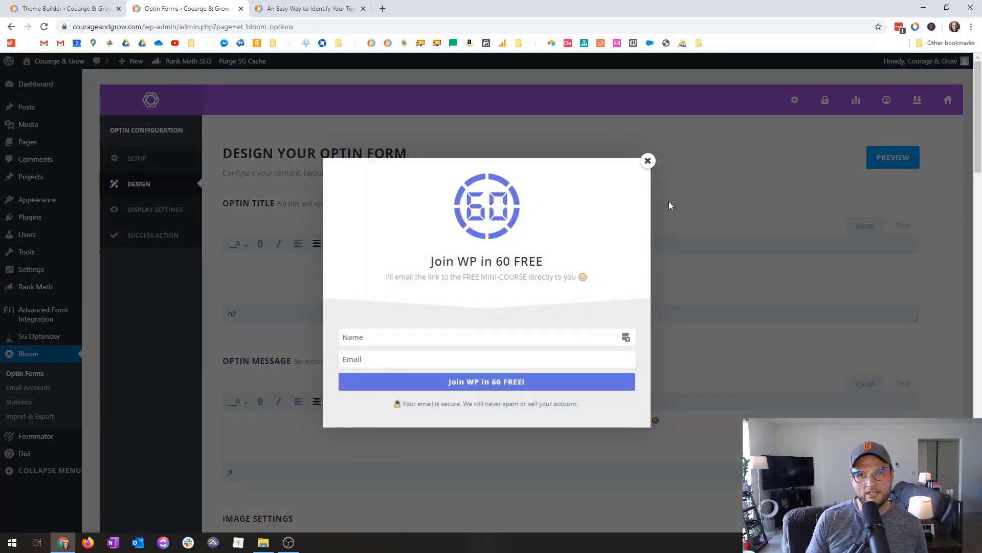
{"action": "left_click", "coordinate": [648, 161]}
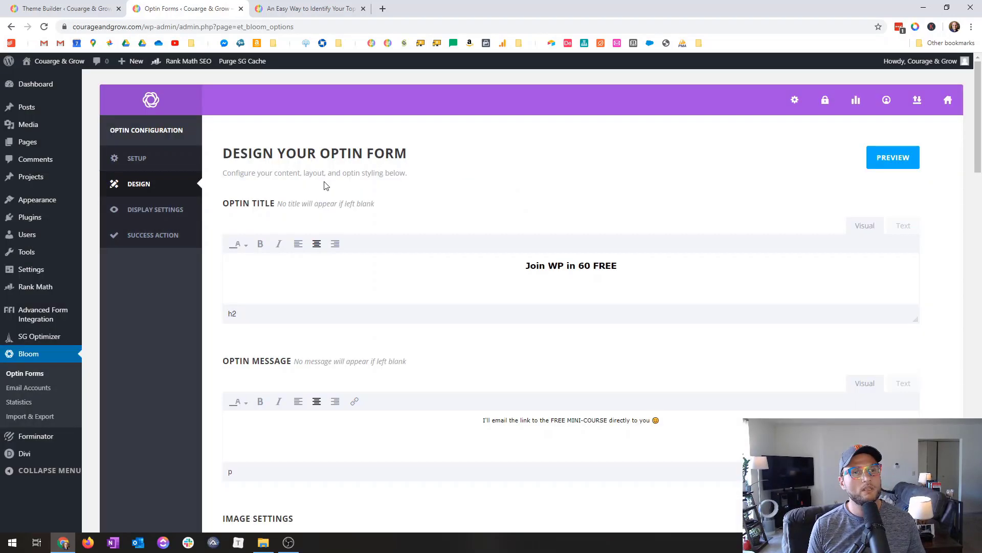
Return to the list of active optins and duplicate the WP in 60 optin as an Inline type
{"action": "left_click", "coordinate": [45, 378]}
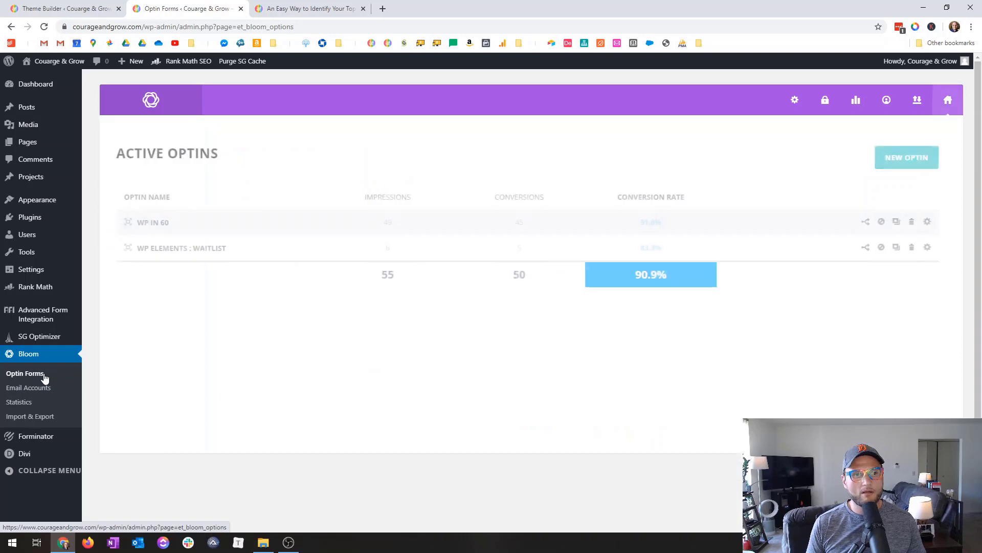
{"action": "left_click", "coordinate": [900, 222]}
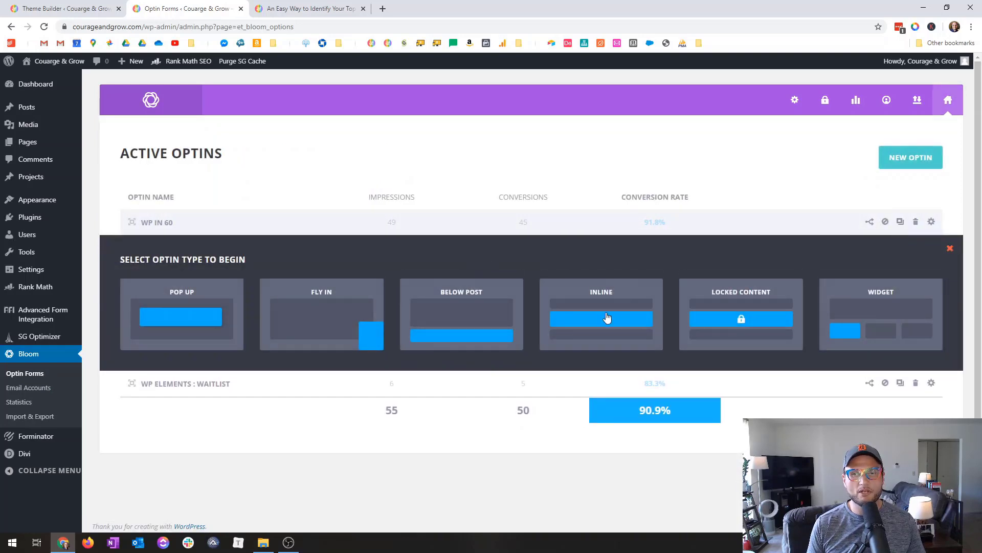
{"action": "left_click", "coordinate": [620, 330]}
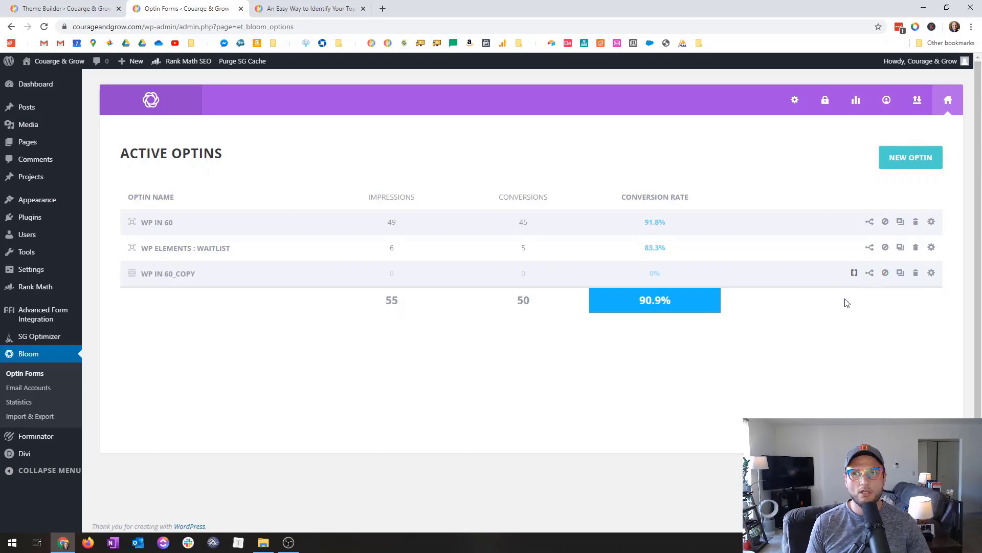
Copy the shortcode of the duplicated inline optin and close the shortcode dialog
{"action": "left_click", "coordinate": [854, 273]}
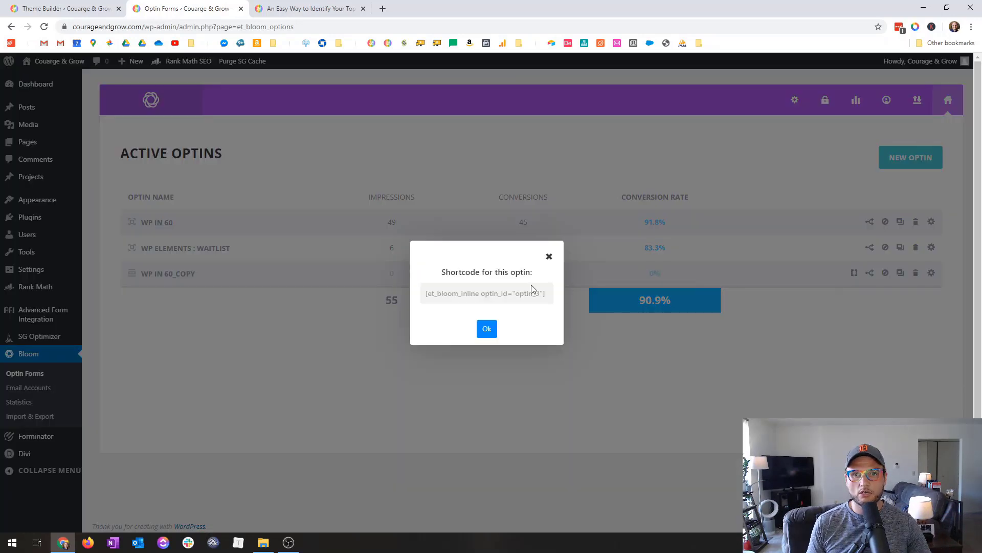
{"action": "triple_click", "coordinate": [483, 288]}
{"action": "key", "text": "ctrl+c"}
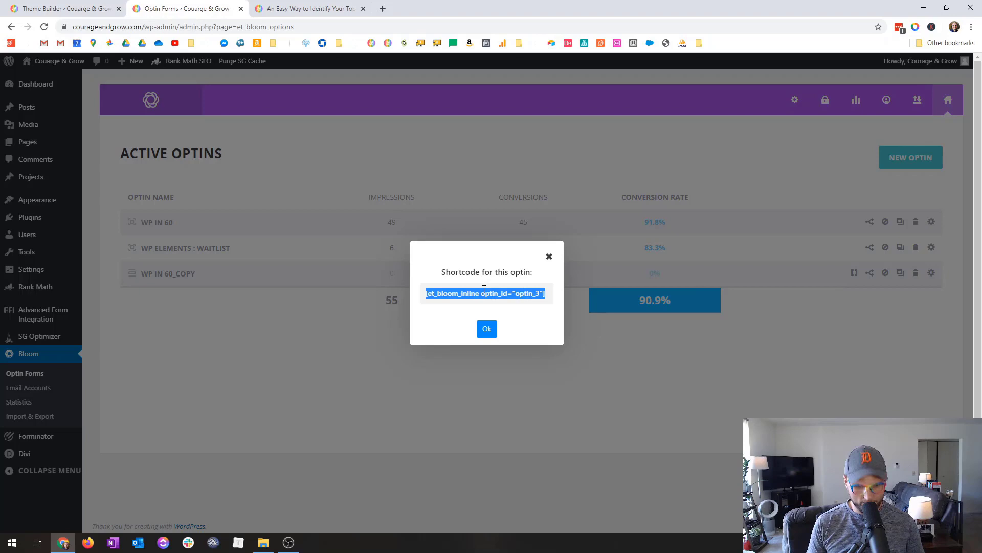
{"action": "left_click", "coordinate": [489, 333]}
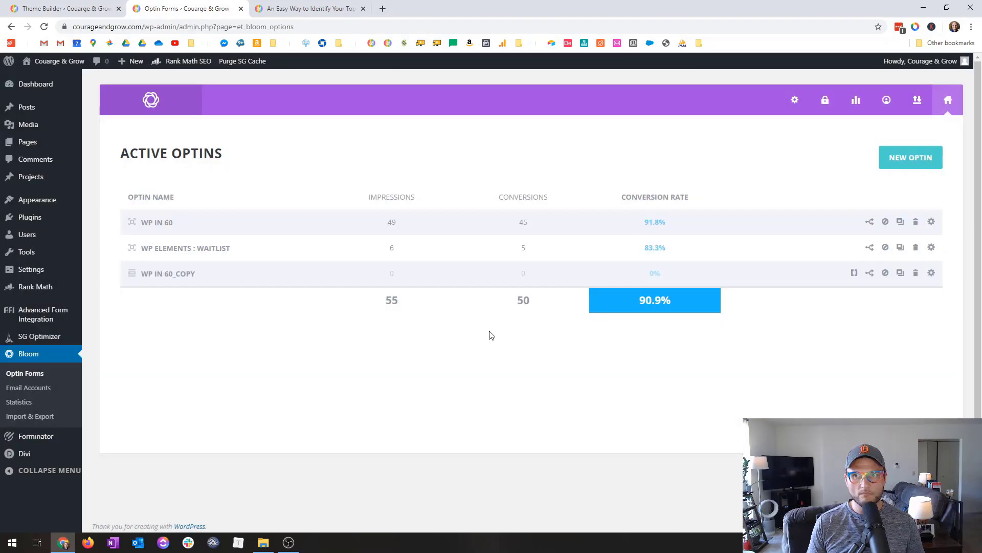
Return to the Theme Builder's All Posts body layout and duplicate the row holding the post content
{"action": "left_click", "coordinate": [58, 7]}
{"action": "scroll", "coordinate": [354, 302], "scroll_direction": "down", "scroll_amount": 10}
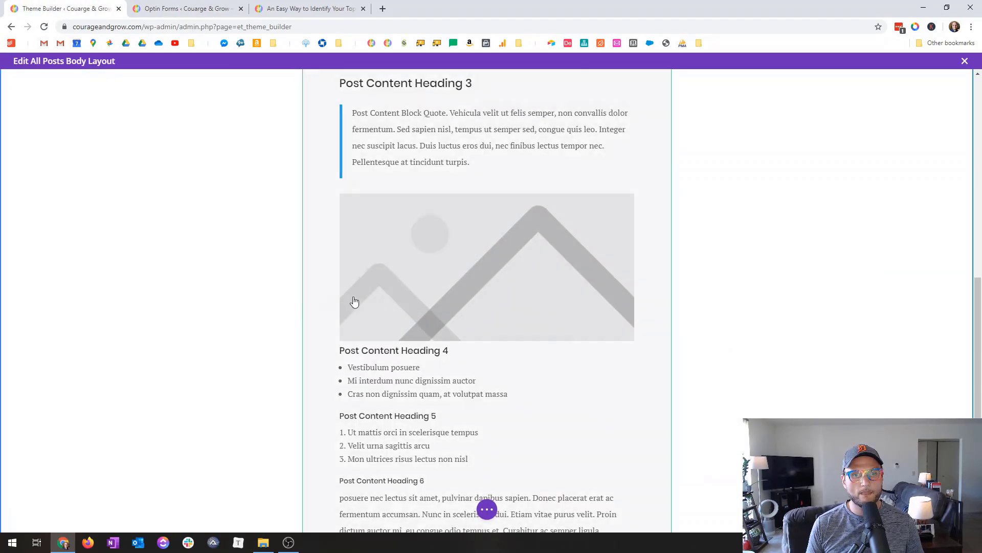
{"action": "scroll", "coordinate": [355, 301], "scroll_direction": "down", "scroll_amount": 5}
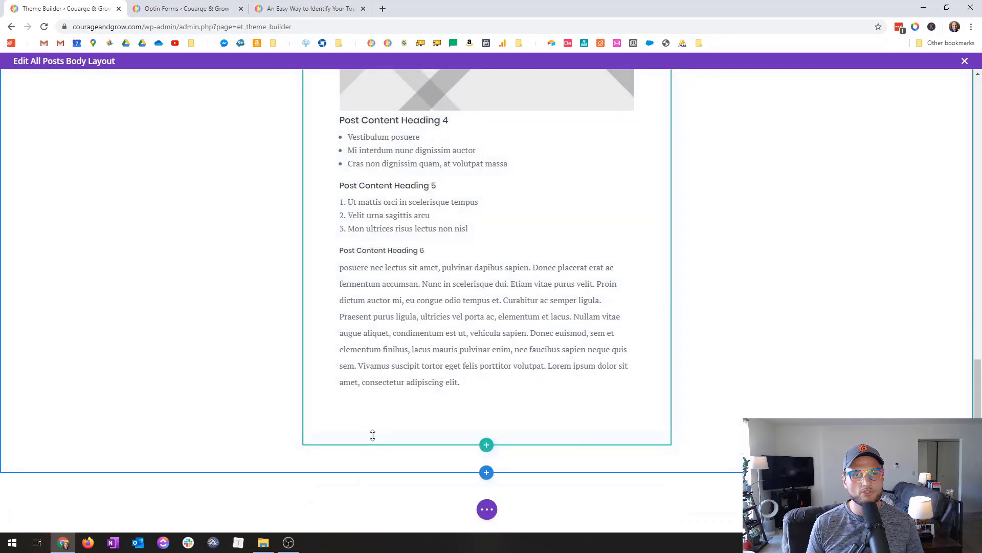
{"action": "scroll", "coordinate": [415, 443], "scroll_direction": "up", "scroll_amount": 15}
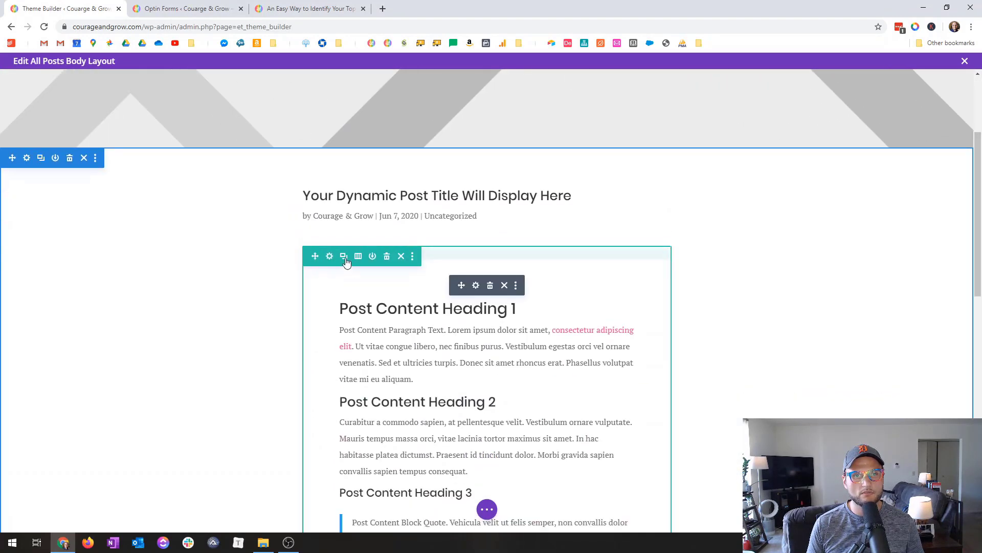
{"action": "scroll", "coordinate": [450, 358], "scroll_direction": "down", "scroll_amount": 15}
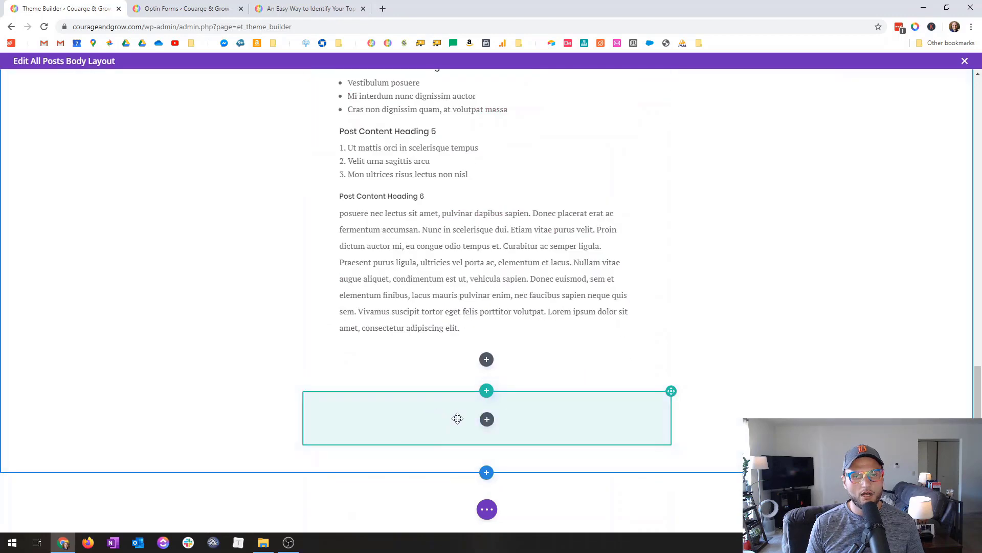
{"action": "scroll", "coordinate": [410, 143], "scroll_direction": "up", "scroll_amount": 4}
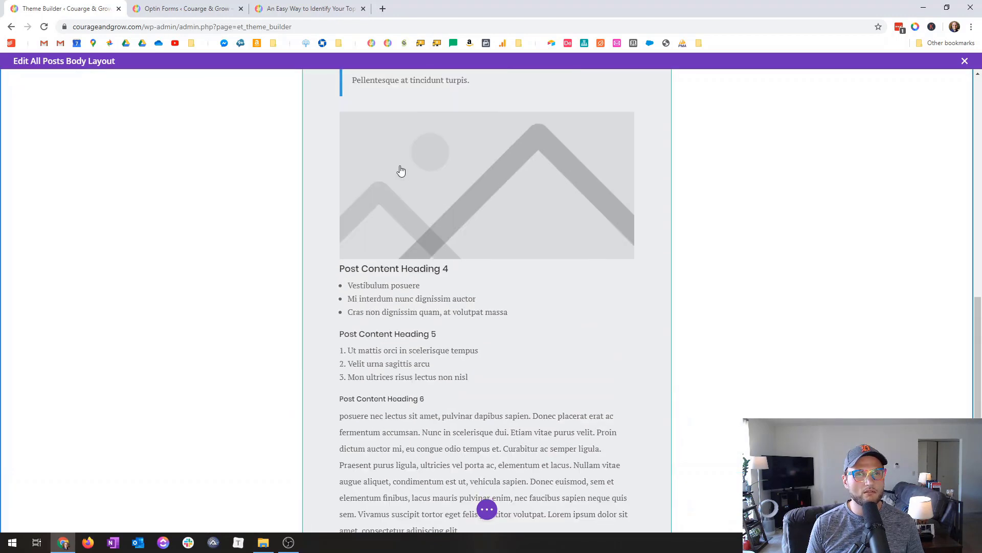
{"action": "scroll", "coordinate": [430, 148], "scroll_direction": "down", "scroll_amount": 4}
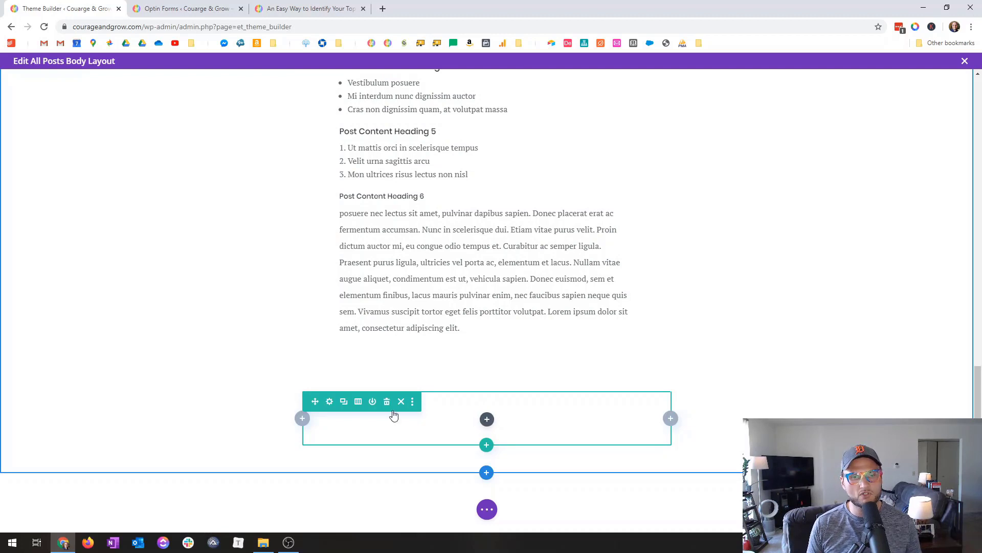
Insert a Code module into the empty row below the post content, paste the shortcode [et_bloom_inline optin_id="optin_3"] and save the module
{"action": "left_click", "coordinate": [488, 423]}
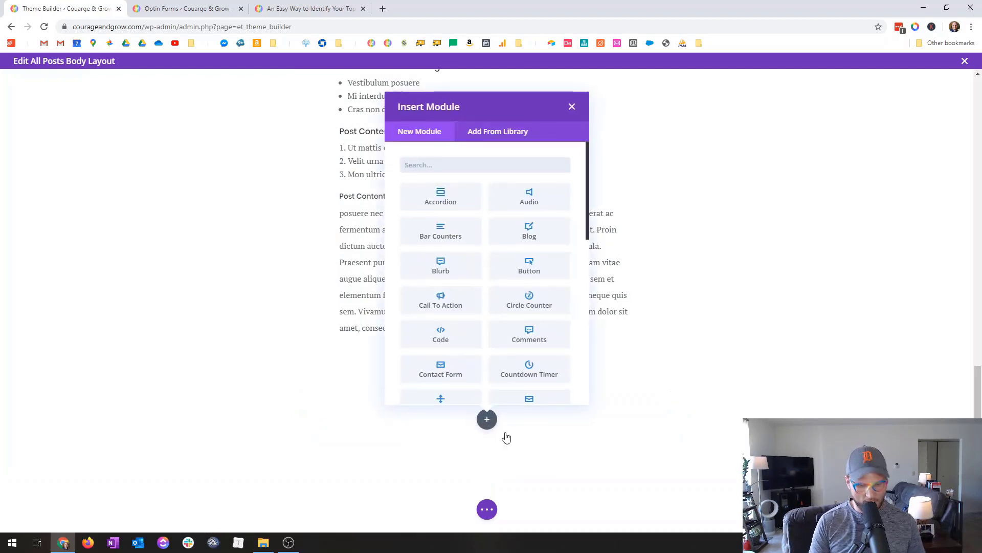
{"action": "type", "text": "code"}
{"action": "key", "text": "Return"}
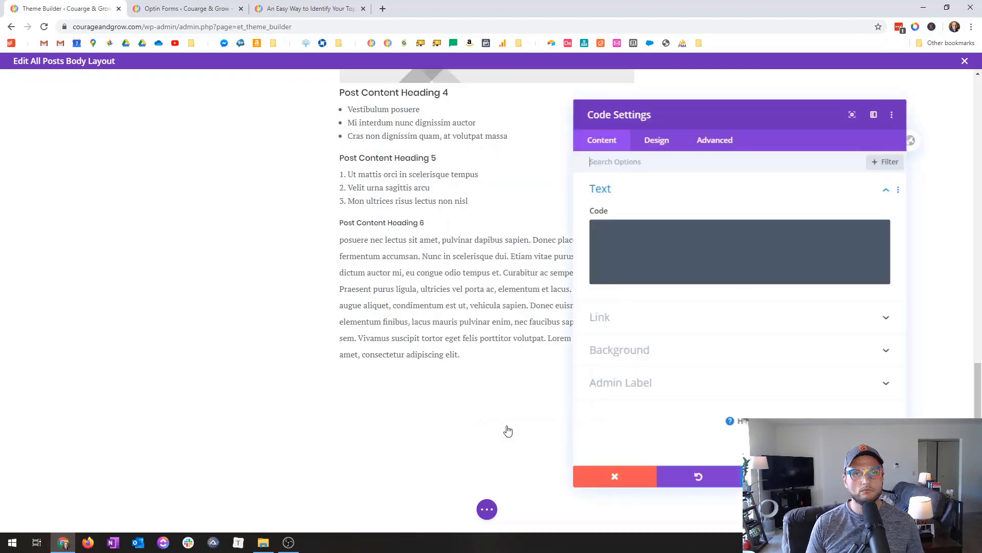
{"action": "left_click", "coordinate": [652, 231]}
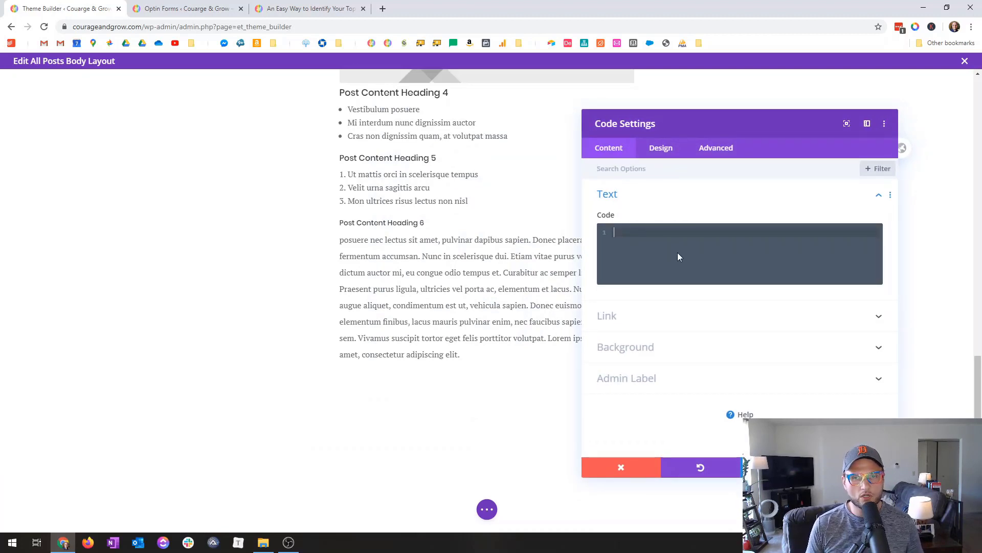
{"action": "key", "text": "ctrl+v"}
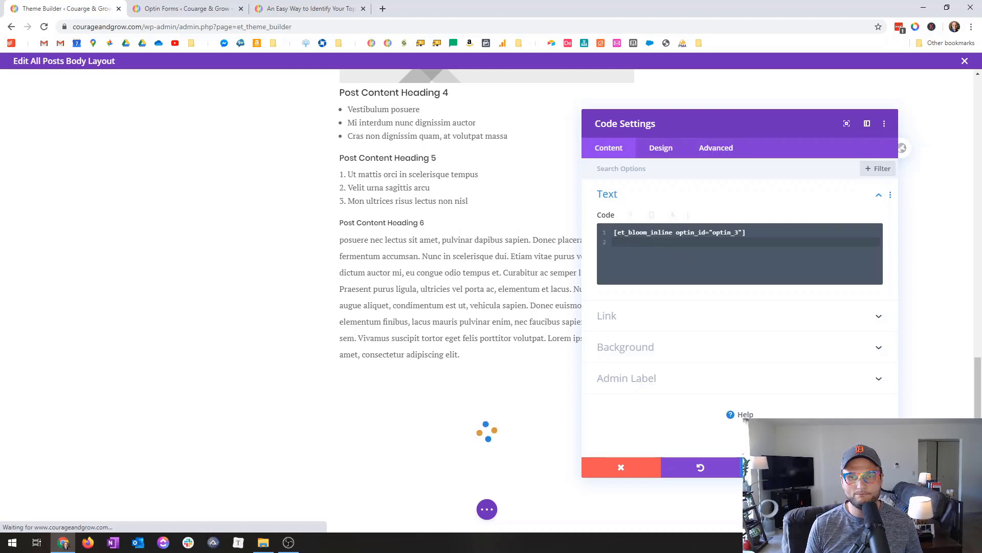
{"action": "left_click", "coordinate": [858, 467]}
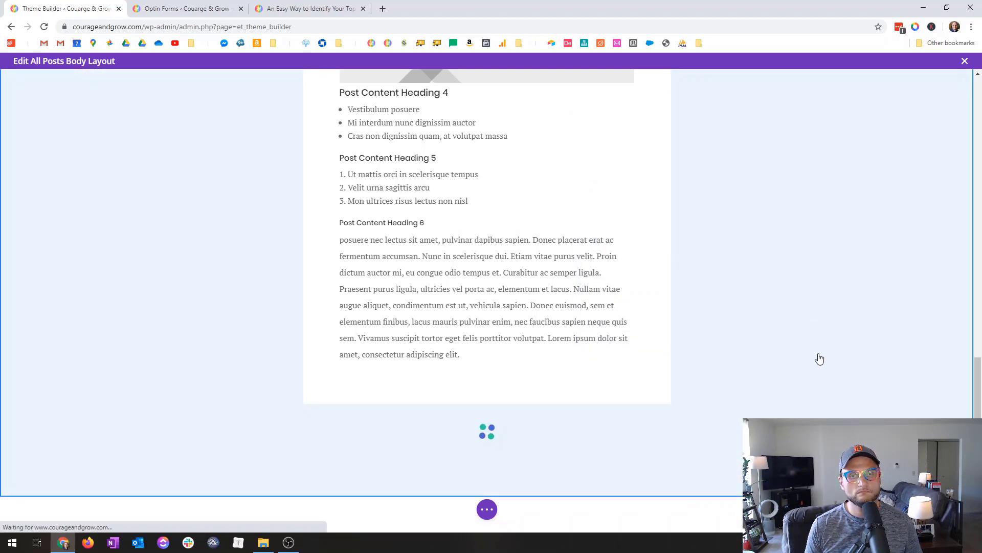
Examine how the inline WP in 60 optin form renders below the post content
{"action": "scroll", "coordinate": [412, 387], "scroll_direction": "down", "scroll_amount": 2}
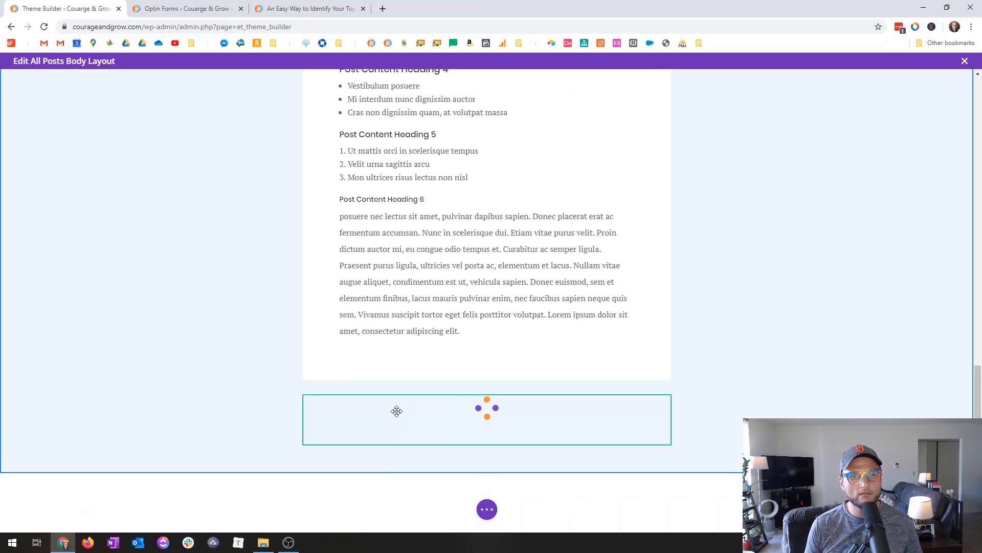
{"action": "scroll", "coordinate": [380, 432], "scroll_direction": "down", "scroll_amount": 4}
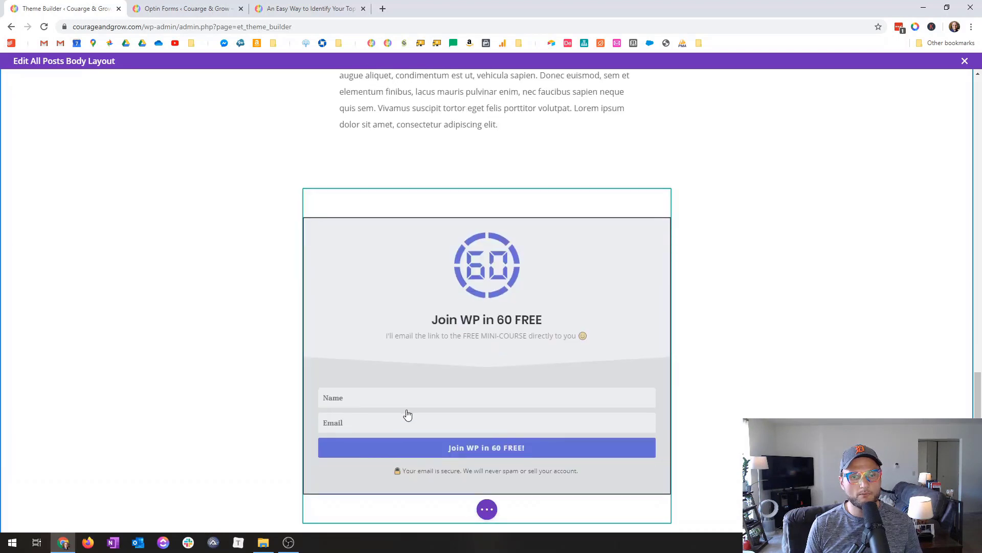
{"action": "scroll", "coordinate": [407, 415], "scroll_direction": "down", "scroll_amount": 2}
{"action": "scroll", "coordinate": [408, 415], "scroll_direction": "up", "scroll_amount": 1}
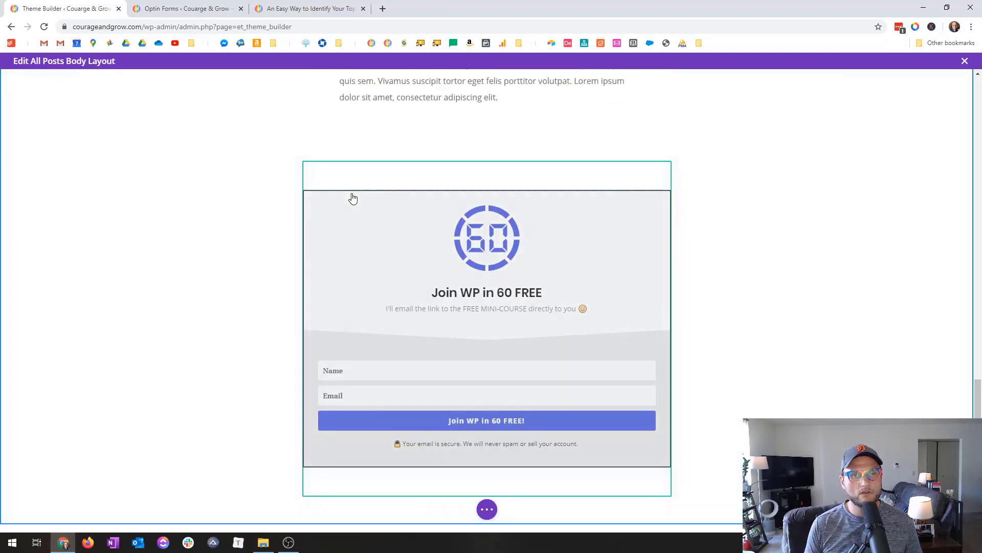
{"action": "left_click", "coordinate": [347, 216]}
{"action": "scroll", "coordinate": [350, 218], "scroll_direction": "up", "scroll_amount": 1}
{"action": "scroll", "coordinate": [435, 222], "scroll_direction": "up", "scroll_amount": 2}
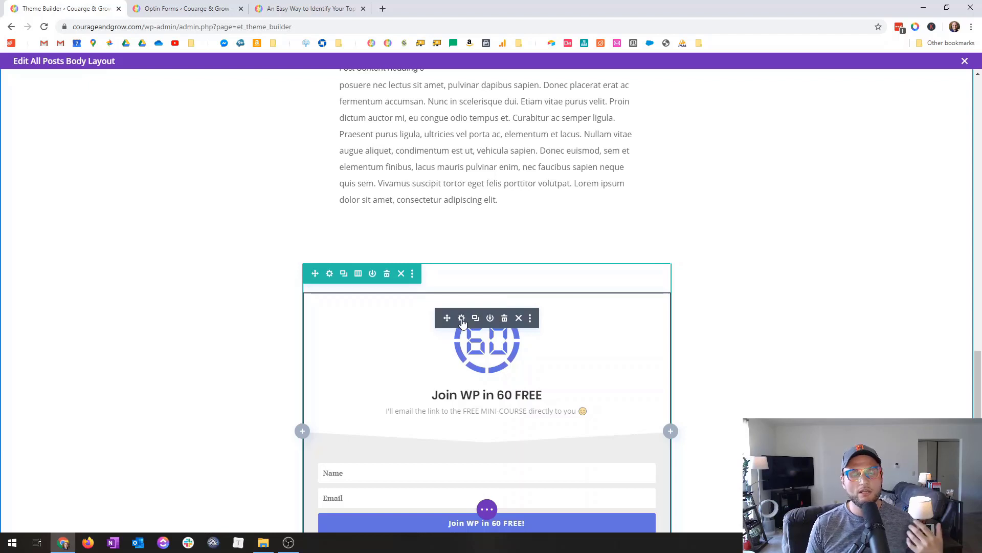
{"action": "scroll", "coordinate": [397, 361], "scroll_direction": "down", "scroll_amount": 3}
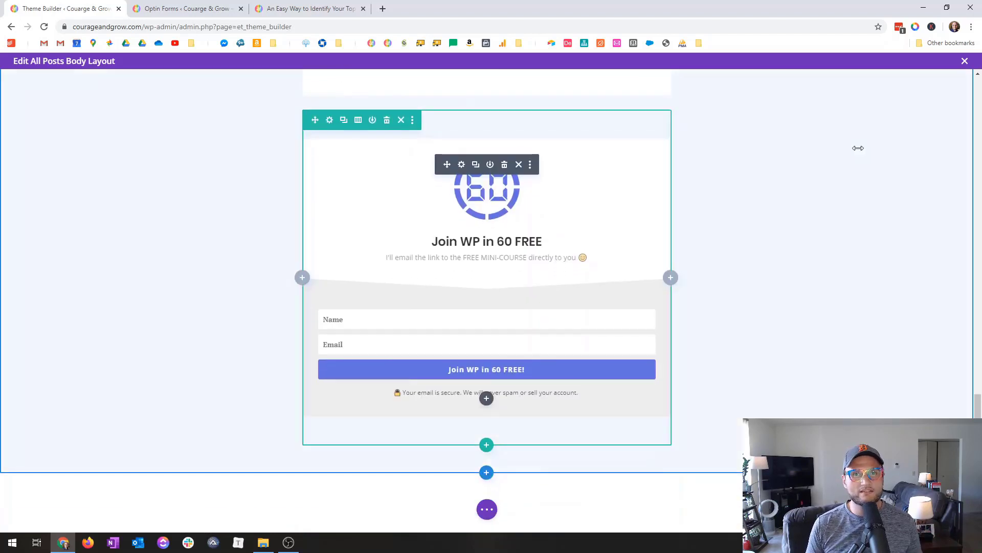
{"action": "scroll", "coordinate": [859, 150], "scroll_direction": "up", "scroll_amount": 2}
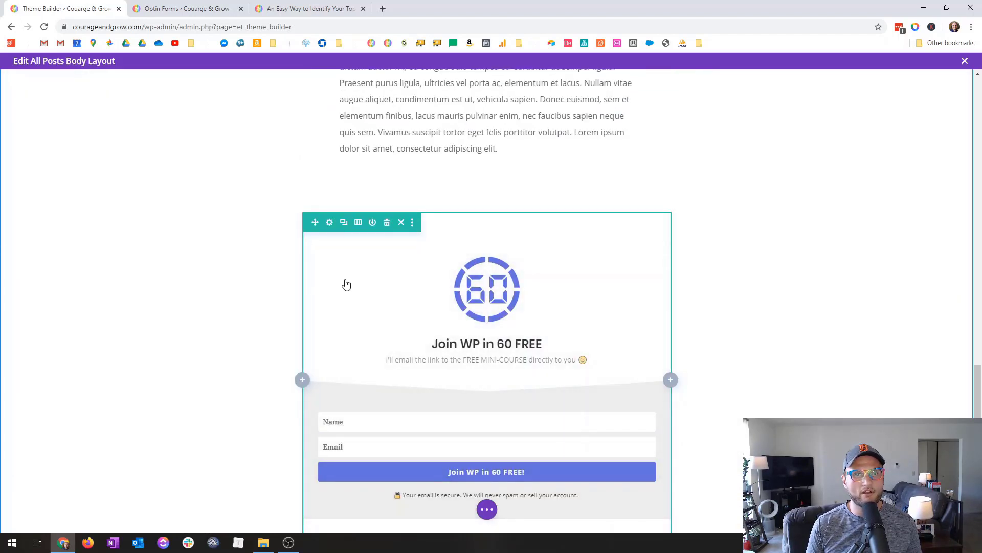
Apply the first box shadow preset to the Code module containing the optin form and save the module
{"action": "left_click", "coordinate": [351, 275]}
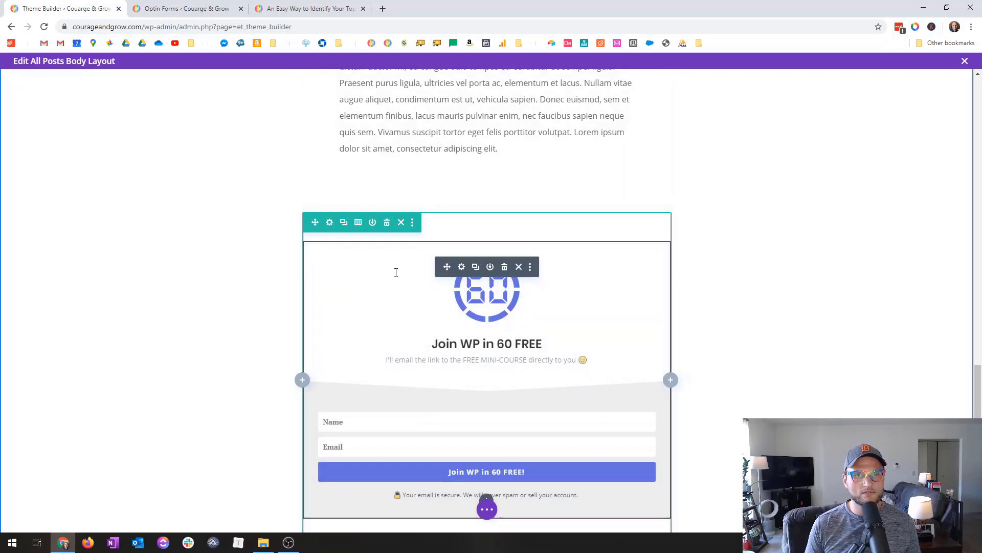
{"action": "left_click", "coordinate": [462, 270]}
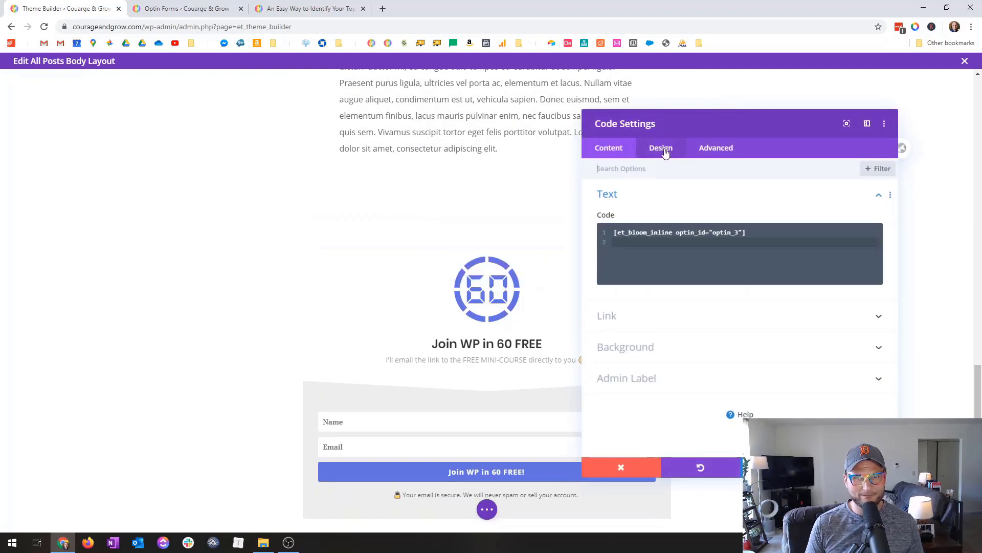
{"action": "left_click", "coordinate": [665, 153]}
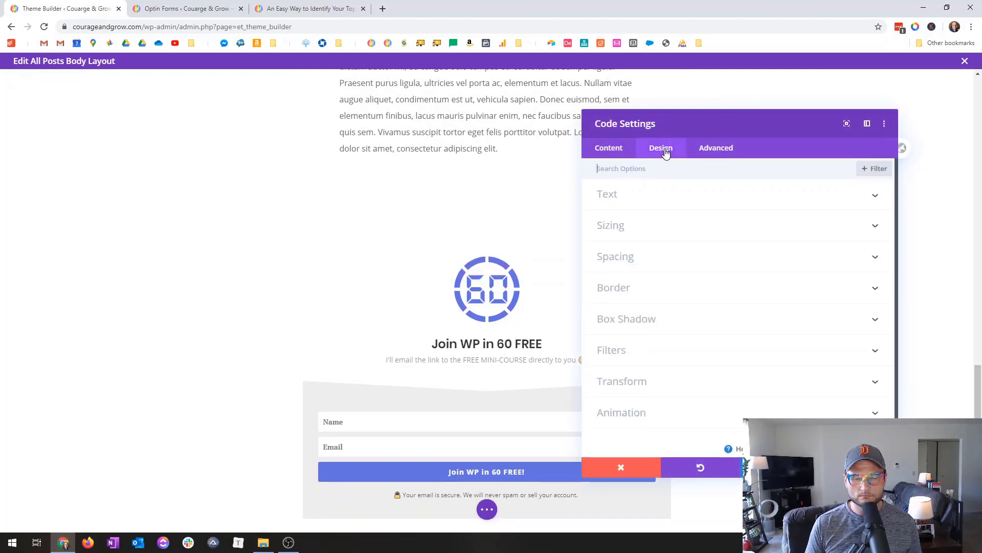
{"action": "left_click", "coordinate": [643, 320]}
{"action": "left_click", "coordinate": [717, 245]}
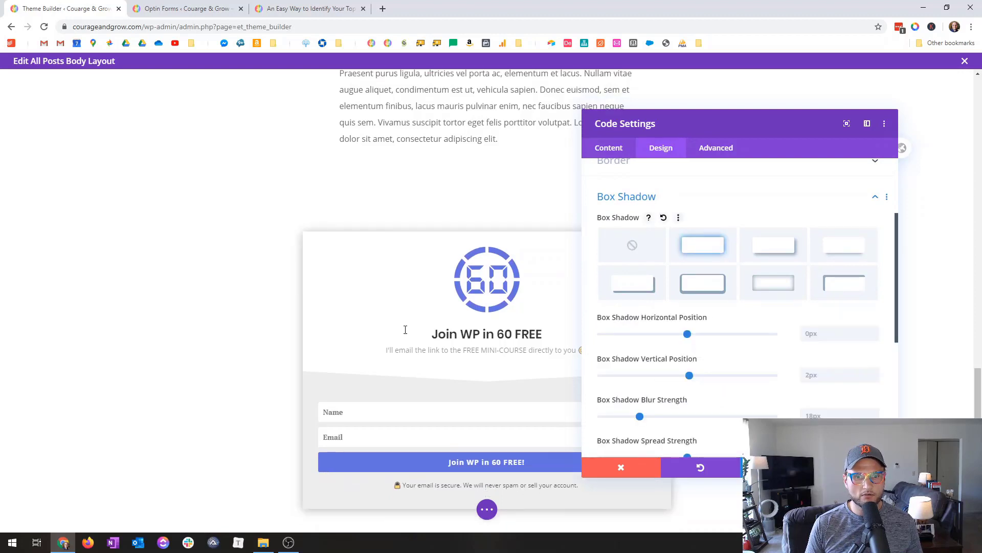
{"action": "scroll", "coordinate": [405, 330], "scroll_direction": "down", "scroll_amount": 2}
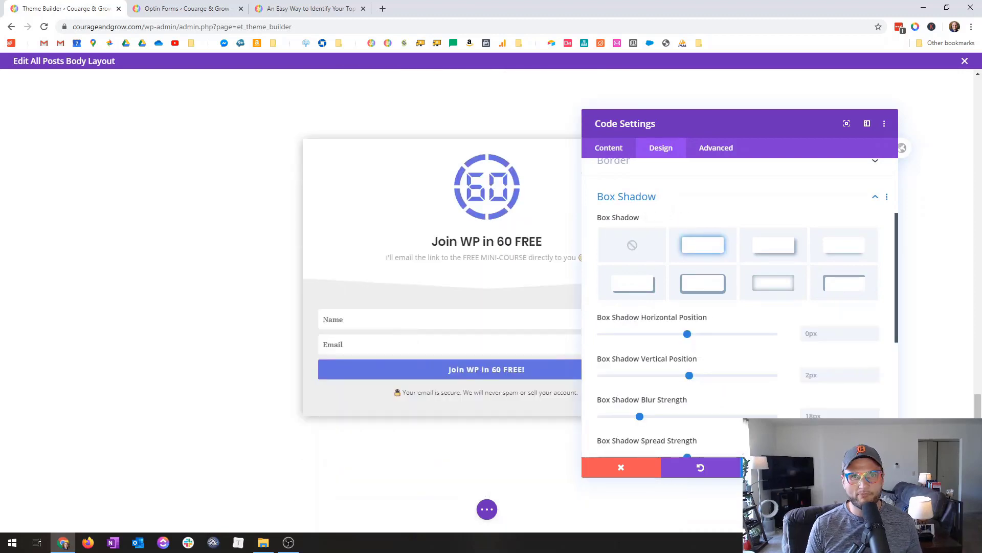
{"action": "left_click", "coordinate": [859, 467]}
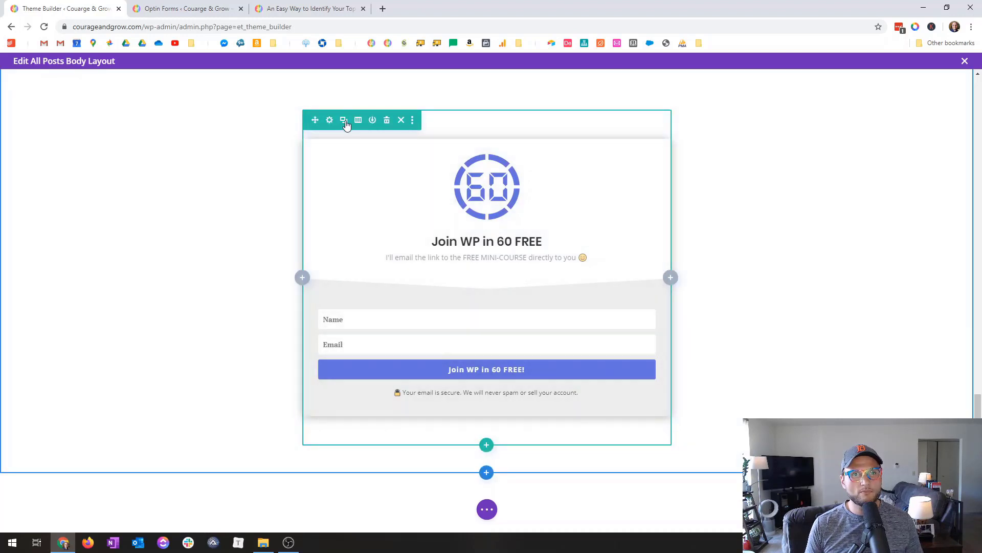
Duplicate the optin form's row and delete the Code module from the copy
{"action": "left_click", "coordinate": [344, 121]}
{"action": "scroll", "coordinate": [389, 286], "scroll_direction": "down", "scroll_amount": 2}
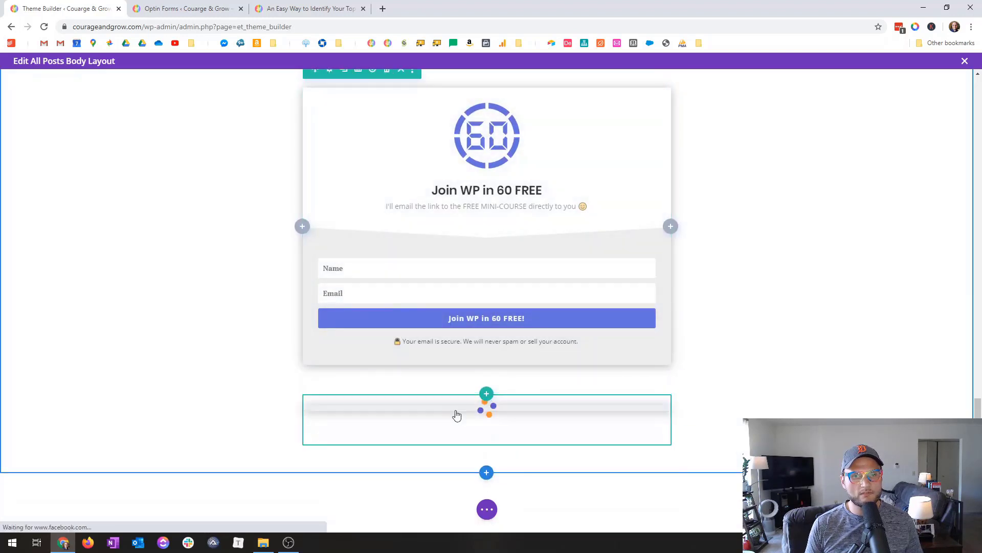
{"action": "left_click", "coordinate": [505, 411]}
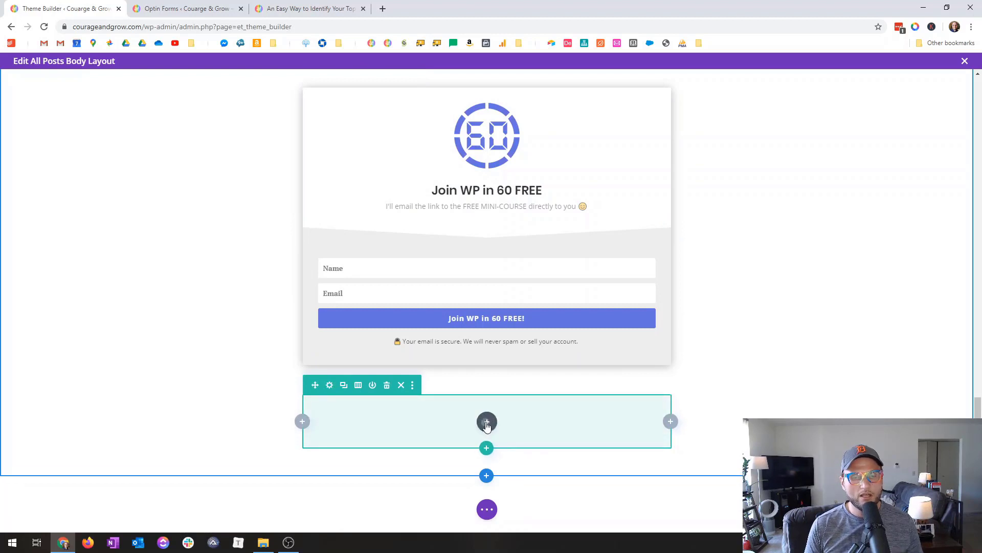
Insert a Comments module into the empty row below the optin form
{"action": "left_click", "coordinate": [486, 421]}
{"action": "type", "text": "co"}
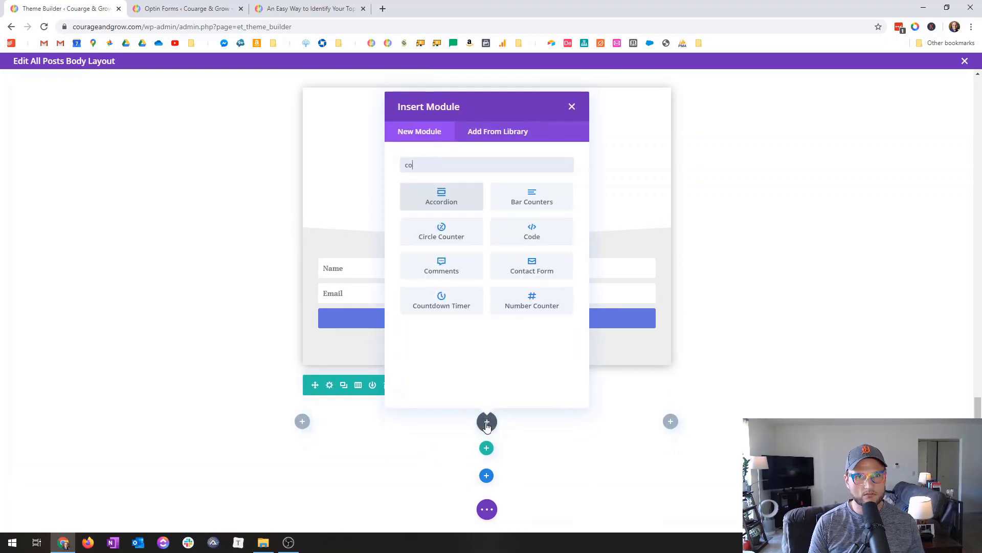
{"action": "type", "text": "mm"}
{"action": "left_click", "coordinate": [462, 210]}
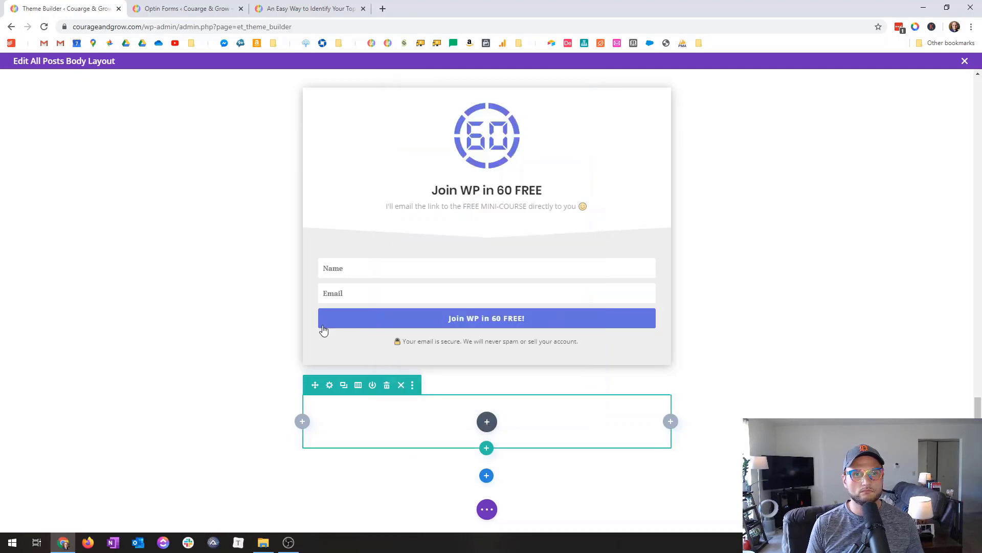
{"action": "scroll", "coordinate": [233, 410], "scroll_direction": "down", "scroll_amount": 3}
{"action": "scroll", "coordinate": [271, 404], "scroll_direction": "down", "scroll_amount": 1}
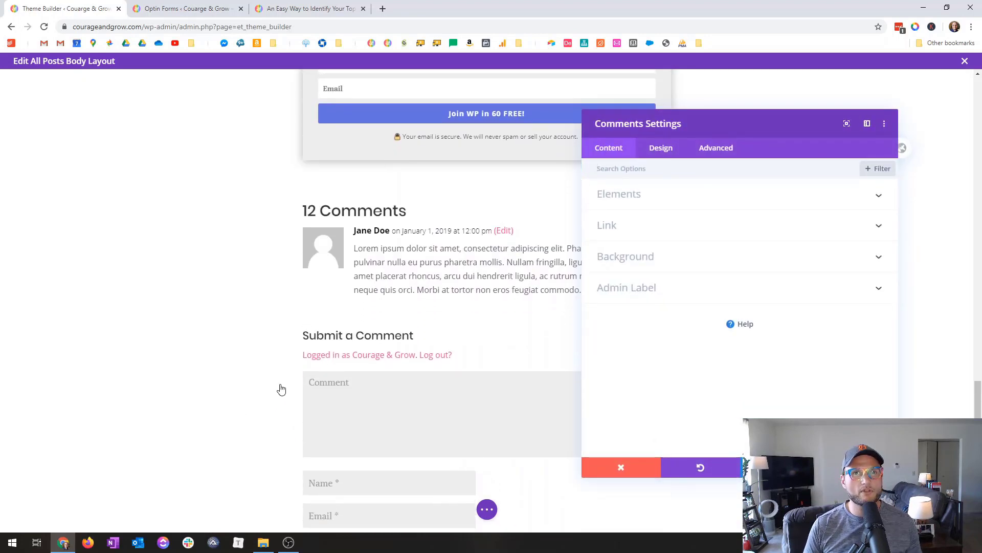
Review the Comments module's preview and its Elements options, and save the module's settings
{"action": "scroll", "coordinate": [158, 401], "scroll_direction": "up", "scroll_amount": 1}
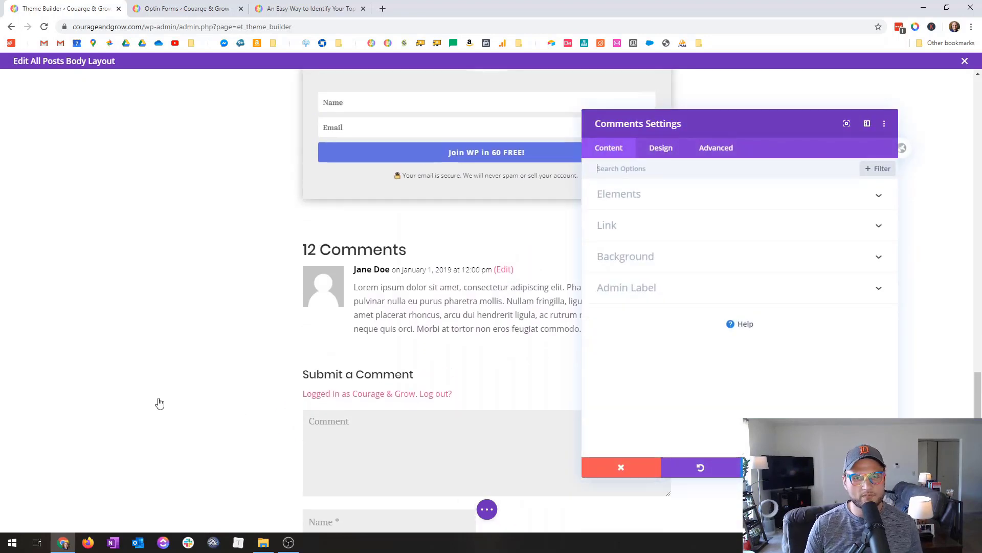
{"action": "scroll", "coordinate": [241, 307], "scroll_direction": "up", "scroll_amount": 1}
{"action": "scroll", "coordinate": [232, 320], "scroll_direction": "down", "scroll_amount": 2}
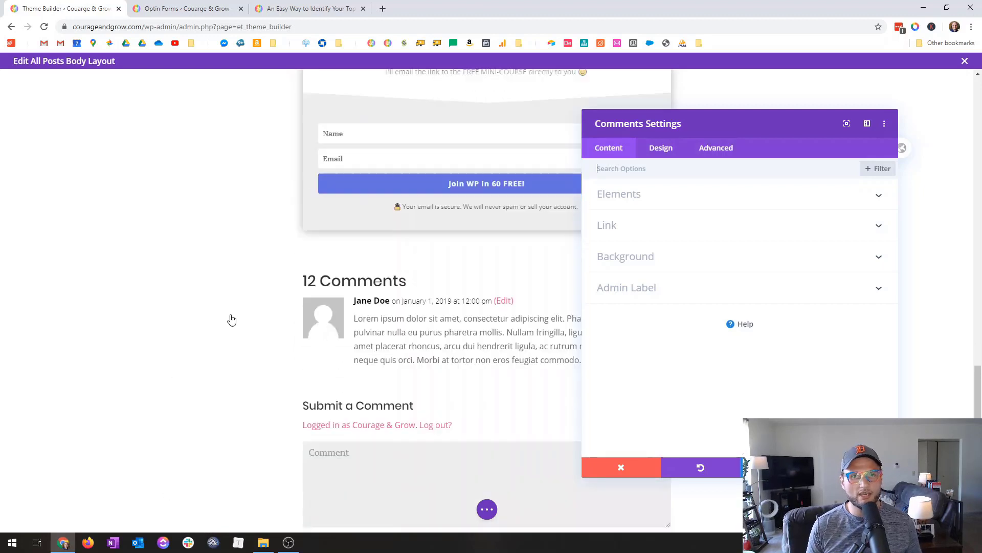
{"action": "mouse_move", "coordinate": [350, 289]}
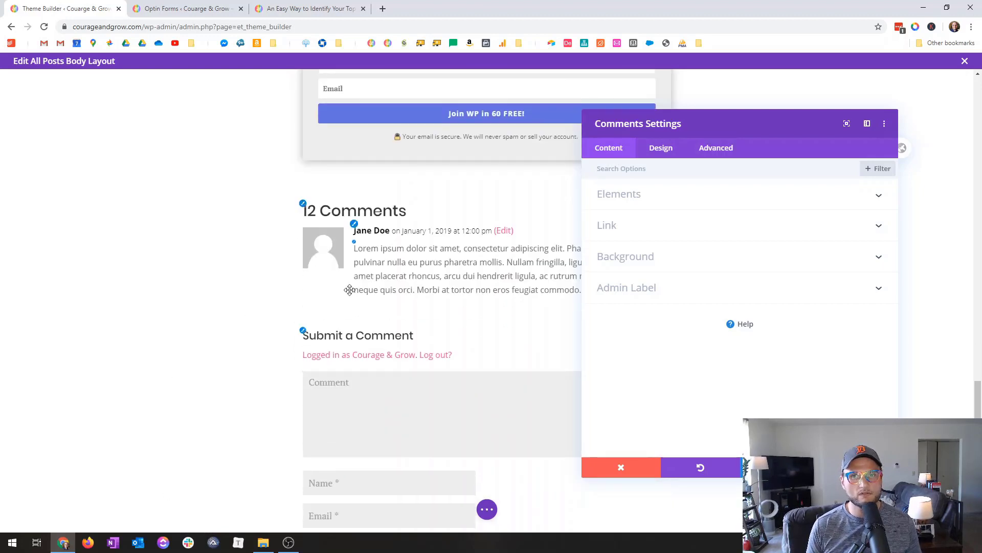
{"action": "left_click", "coordinate": [675, 197]}
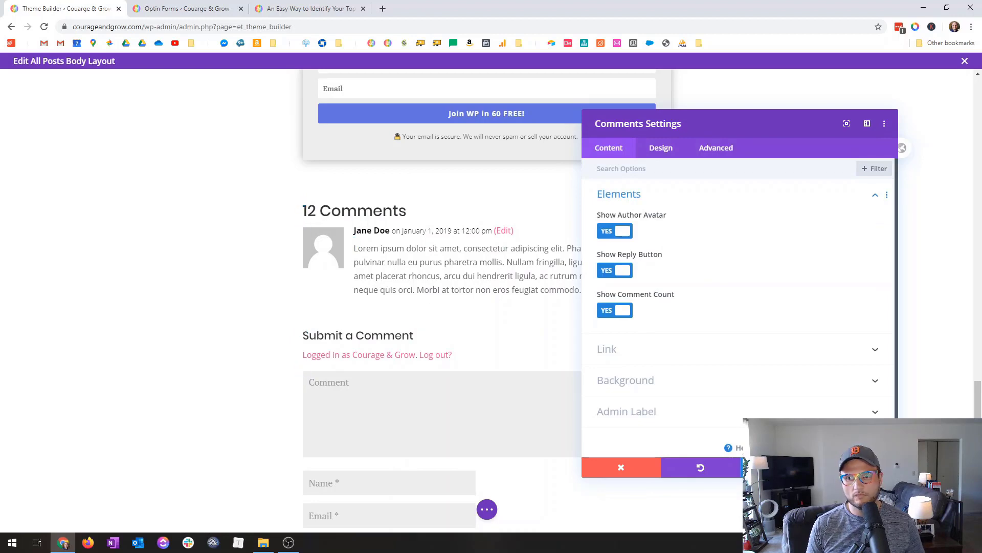
{"action": "left_click", "coordinate": [859, 467]}
Reveal the layout's page controls, switch to the live business core values post and reload it
{"action": "left_click", "coordinate": [487, 509]}
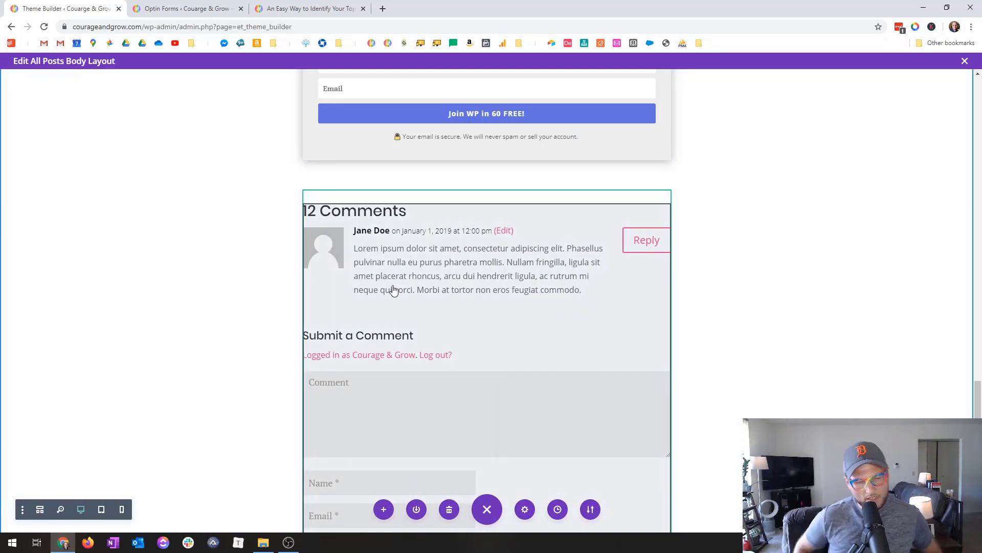
{"action": "left_click", "coordinate": [287, 9]}
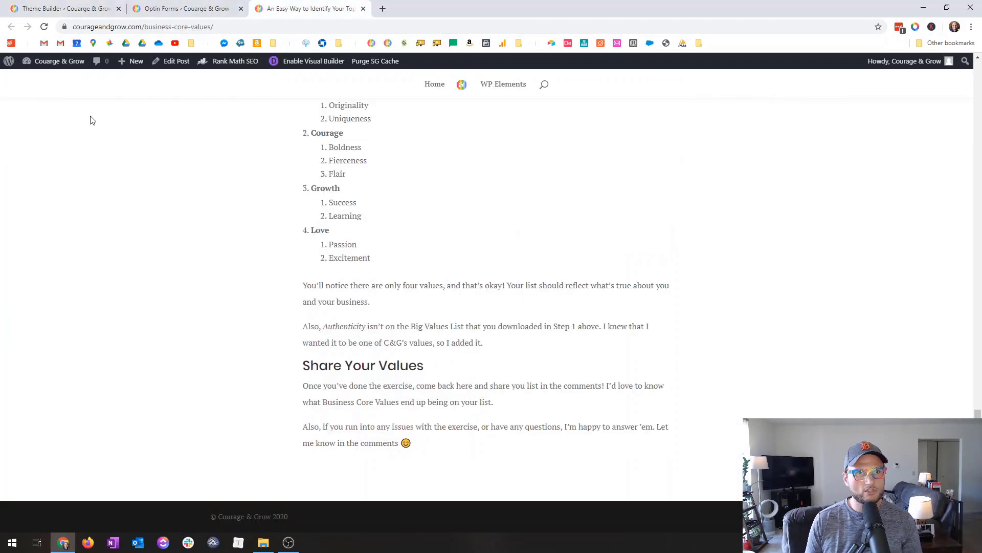
{"action": "scroll", "coordinate": [90, 119], "scroll_direction": "up", "scroll_amount": 4}
{"action": "left_click", "coordinate": [44, 26]}
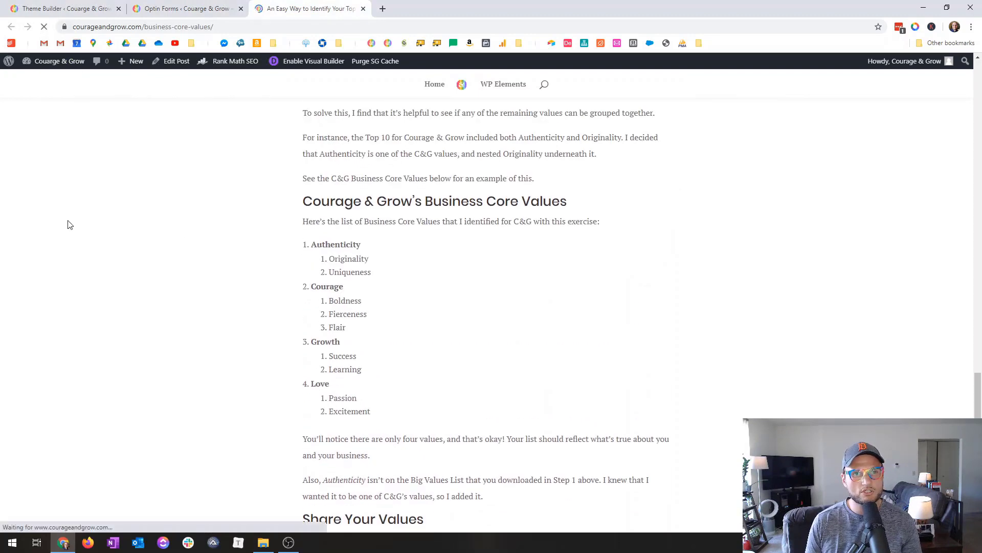
Review the live business core values post from featured-image header and title through the content, optin form and comments section
{"action": "scroll", "coordinate": [101, 257], "scroll_direction": "down", "scroll_amount": 14}
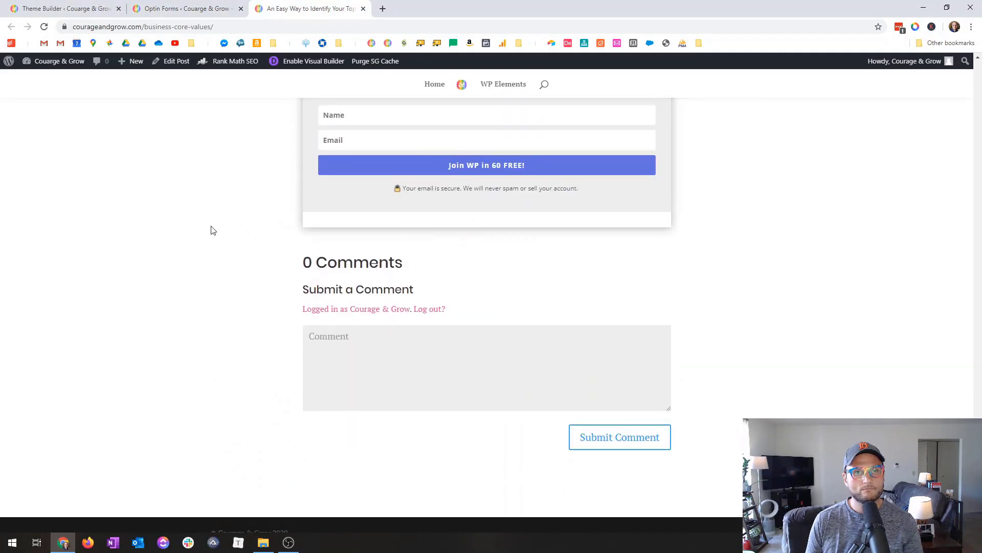
{"action": "scroll", "coordinate": [213, 230], "scroll_direction": "up", "scroll_amount": 20}
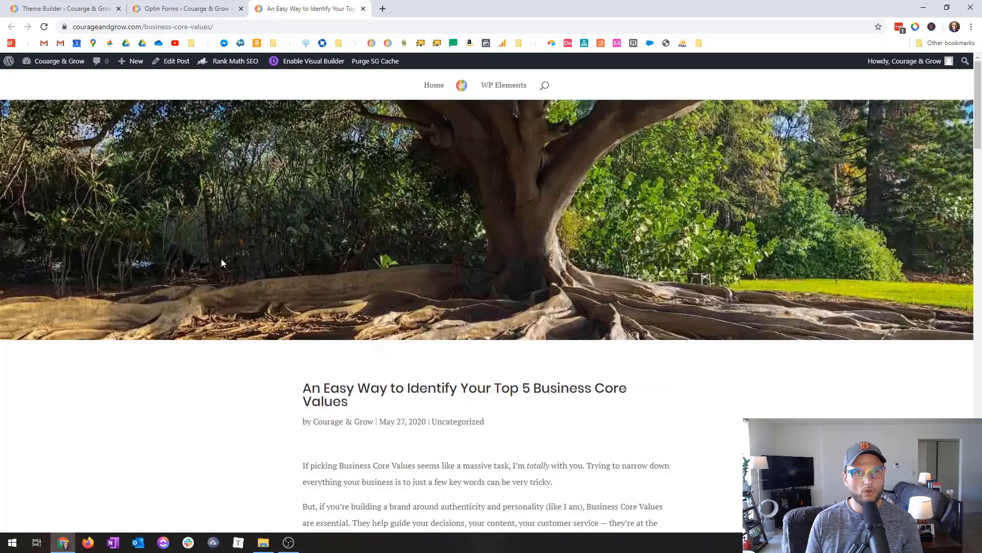
{"action": "scroll", "coordinate": [221, 263], "scroll_direction": "down", "scroll_amount": 15}
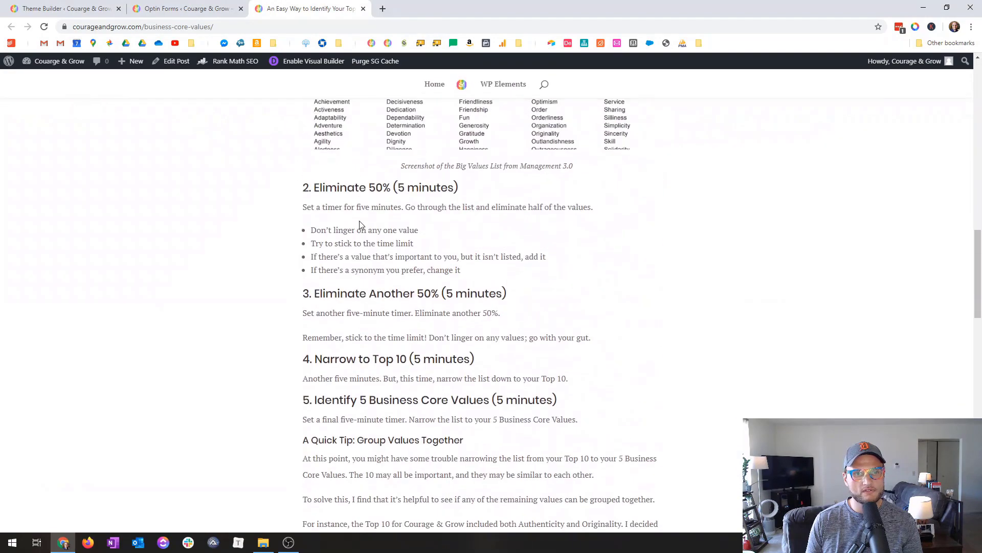
{"action": "scroll", "coordinate": [360, 225], "scroll_direction": "down", "scroll_amount": 18}
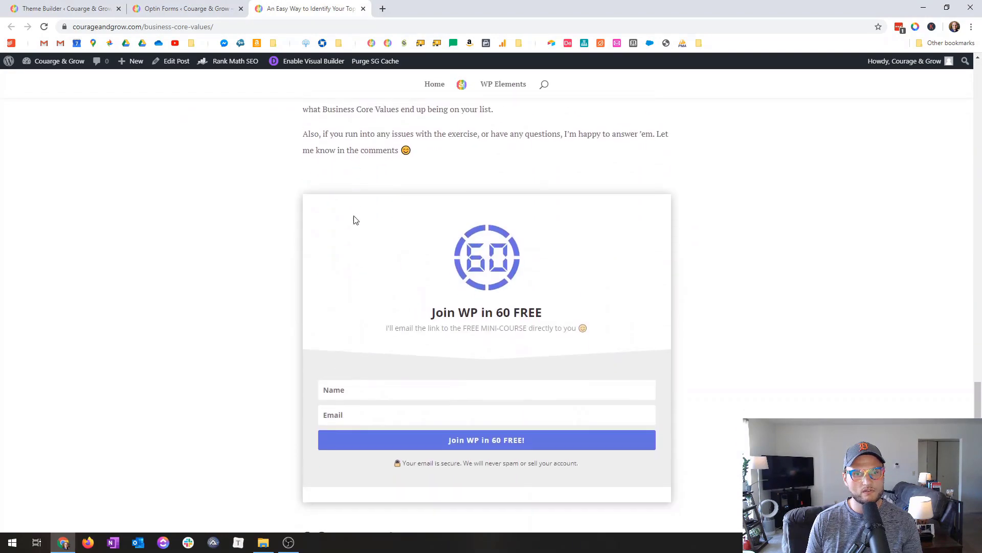
{"action": "scroll", "coordinate": [356, 220], "scroll_direction": "down", "scroll_amount": 5}
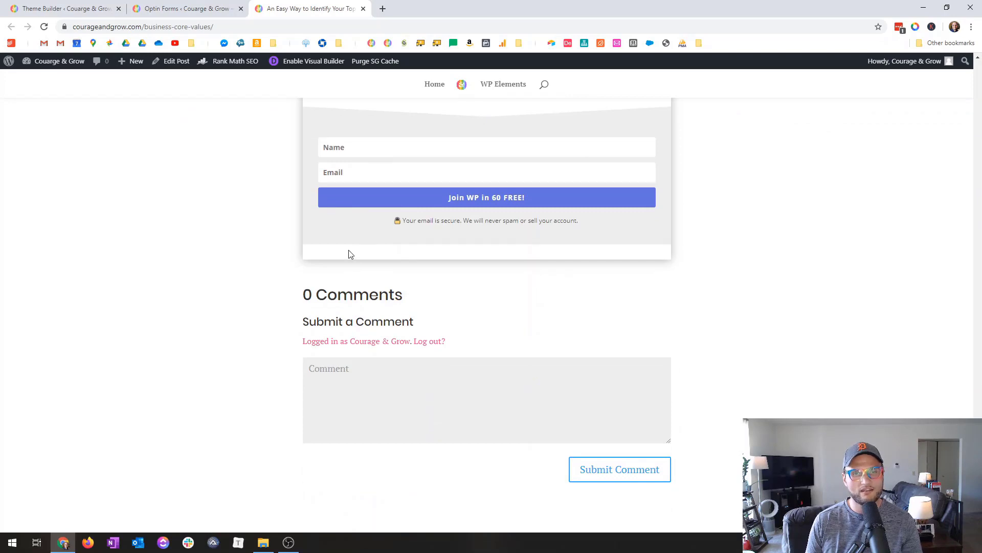
{"action": "scroll", "coordinate": [373, 292], "scroll_direction": "down", "scroll_amount": 1}
{"action": "scroll", "coordinate": [384, 305], "scroll_direction": "up", "scroll_amount": 5}
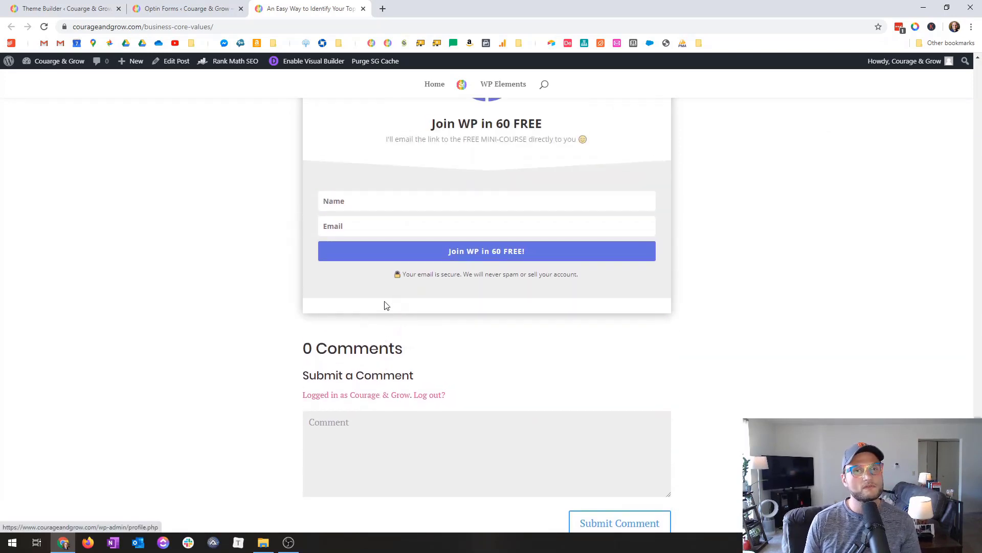
{"action": "scroll", "coordinate": [384, 306], "scroll_direction": "up", "scroll_amount": 8}
{"action": "scroll", "coordinate": [385, 307], "scroll_direction": "down", "scroll_amount": 9}
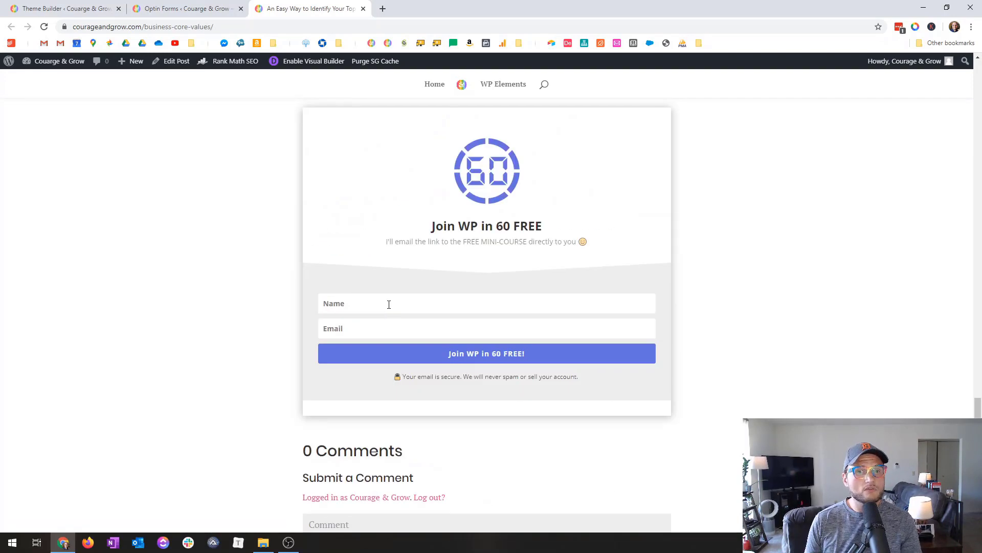
{"action": "scroll", "coordinate": [385, 307], "scroll_direction": "up", "scroll_amount": 3}
{"action": "scroll", "coordinate": [383, 221], "scroll_direction": "up", "scroll_amount": 20}
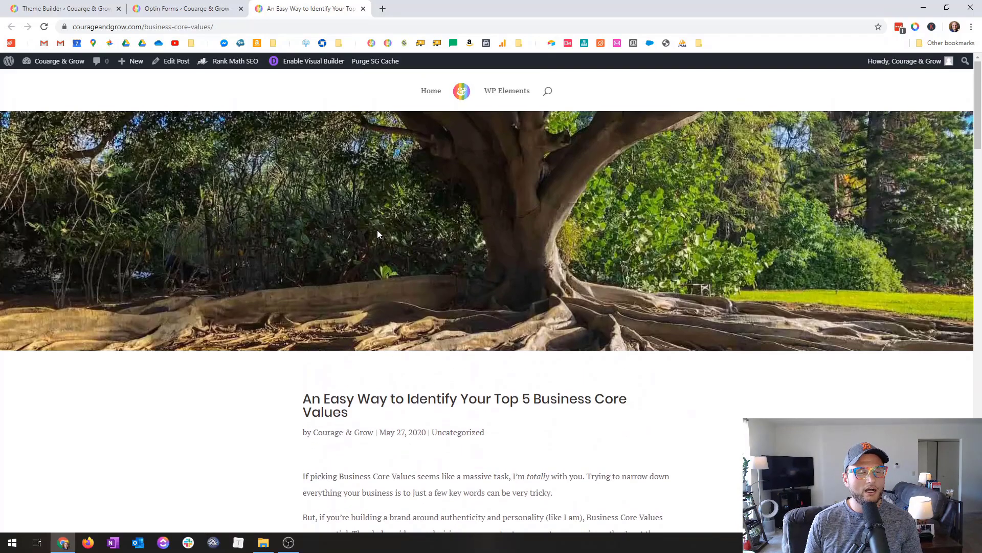
{"action": "scroll", "coordinate": [216, 258], "scroll_direction": "down", "scroll_amount": 5}
{"action": "scroll", "coordinate": [289, 267], "scroll_direction": "down", "scroll_amount": 10}
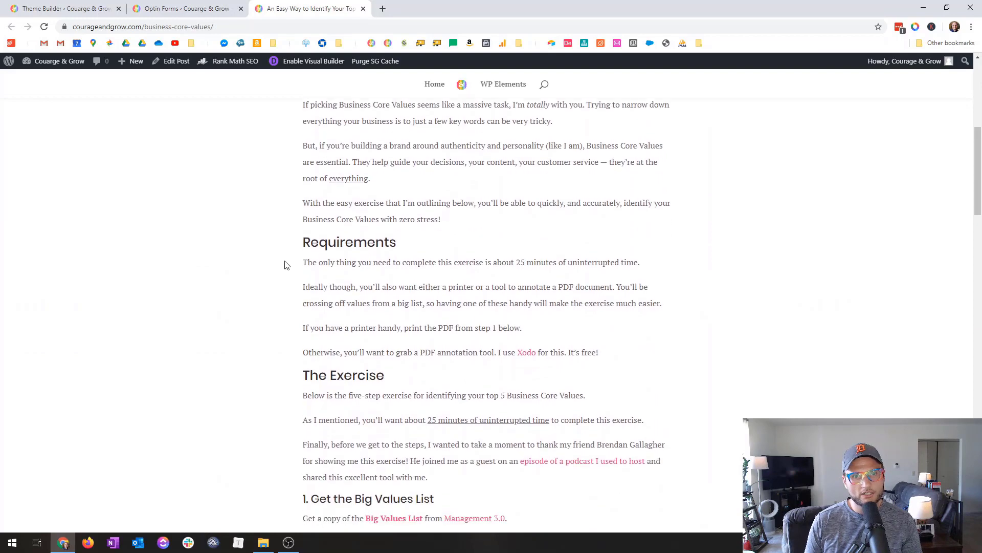
{"action": "scroll", "coordinate": [263, 267], "scroll_direction": "up", "scroll_amount": 20}
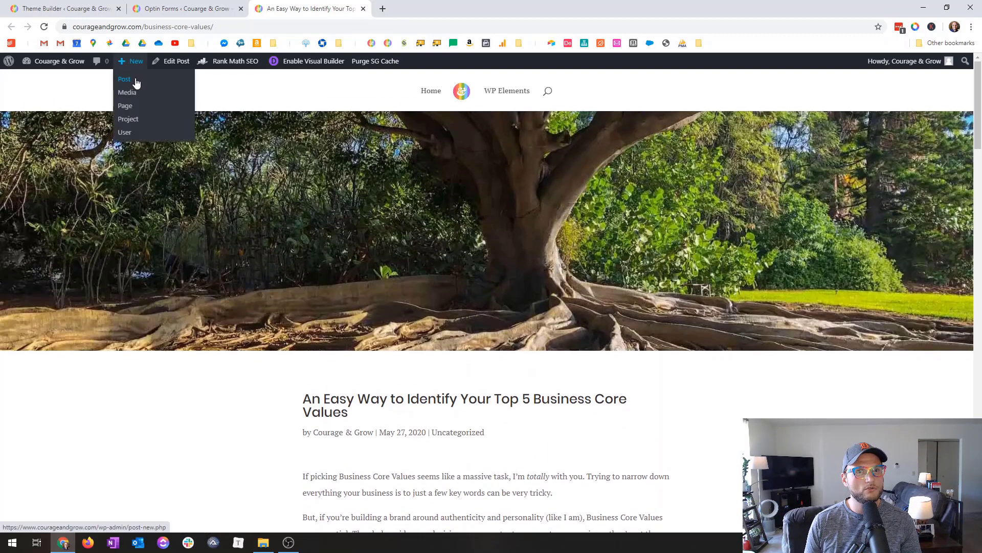
Create a new blog post in a separate browser tab and choose the default editor for it
{"action": "left_click", "coordinate": [136, 81], "text": "ctrl"}
{"action": "left_click", "coordinate": [451, 8]}
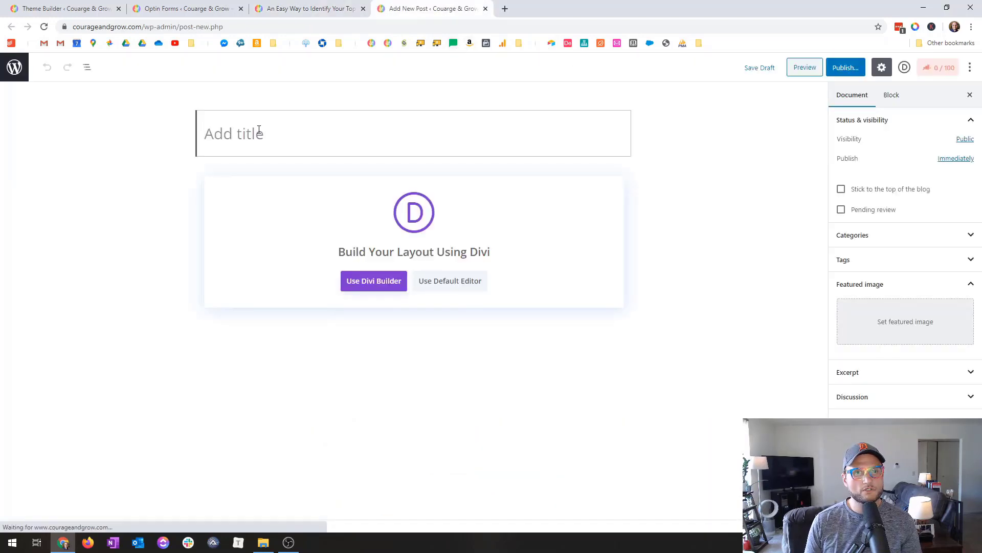
{"action": "left_click", "coordinate": [462, 282]}
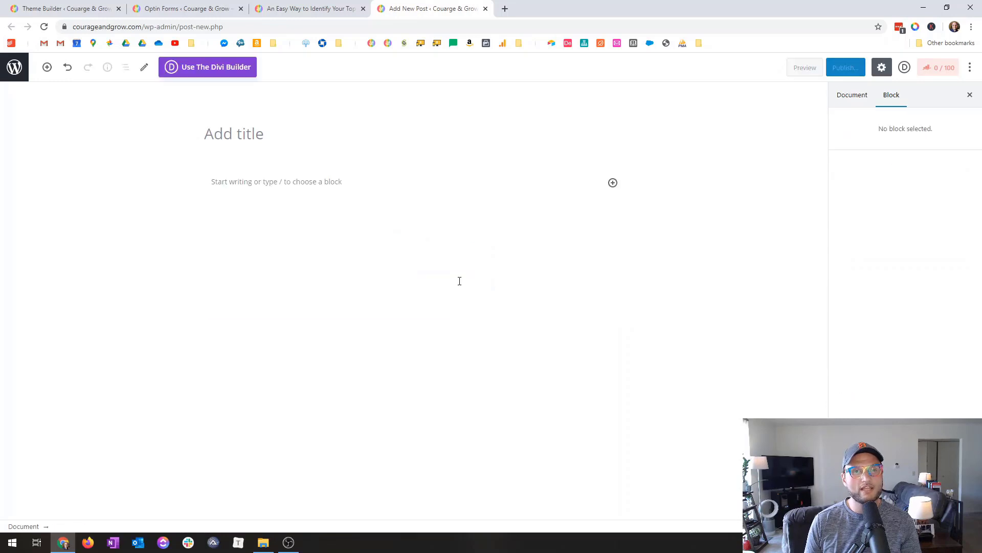
Search the web for "lipsum generator" in a new tab and open the loremipsum.io Lorem Ipsum Generator page
{"action": "left_click", "coordinate": [505, 7]}
{"action": "type", "text": "lipsum"}
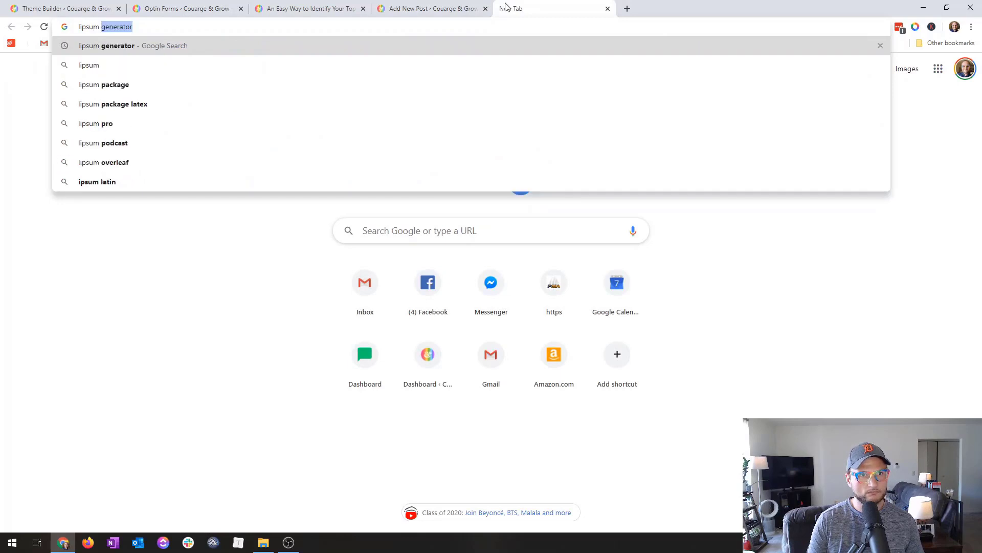
{"action": "type", "text": " generato"}
{"action": "key", "text": "Return"}
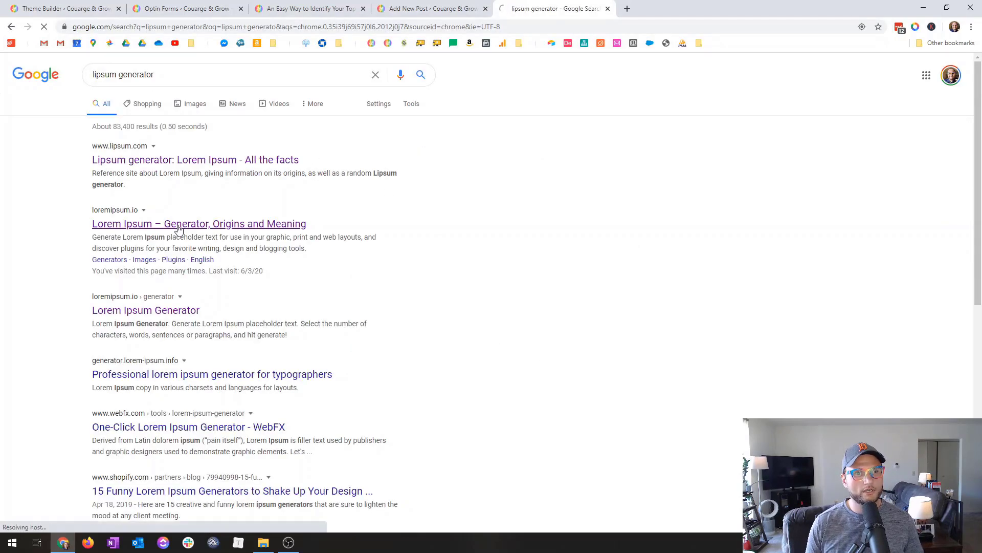
{"action": "left_click", "coordinate": [432, 4]}
{"action": "left_click", "coordinate": [570, 5]}
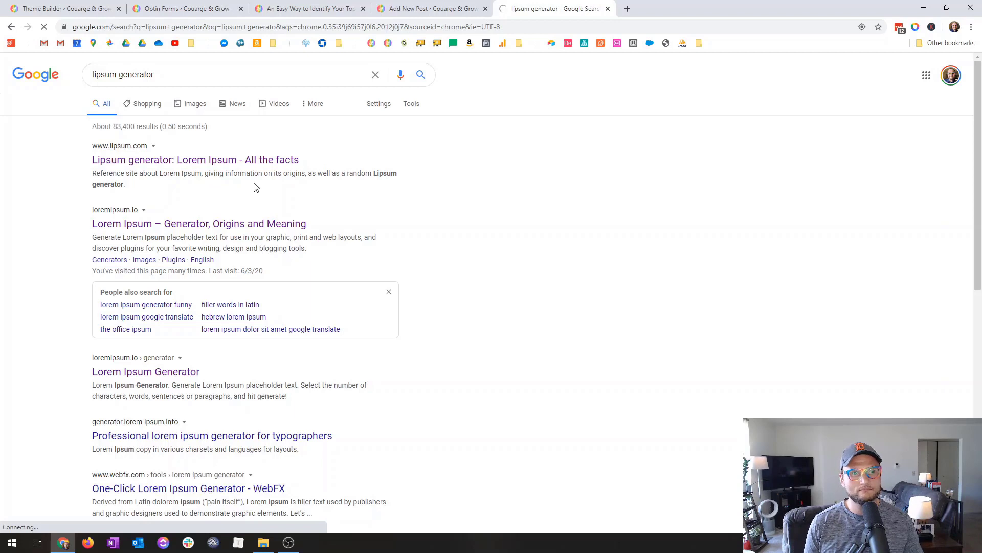
{"action": "middle_click", "coordinate": [148, 372]}
{"action": "scroll", "coordinate": [154, 358], "scroll_direction": "down", "scroll_amount": 1}
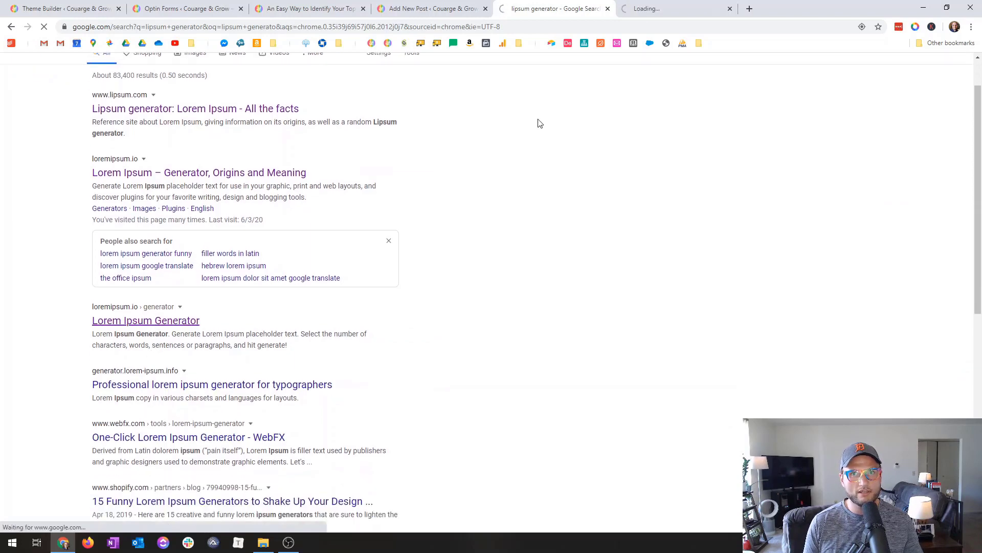
{"action": "left_click", "coordinate": [666, 4]}
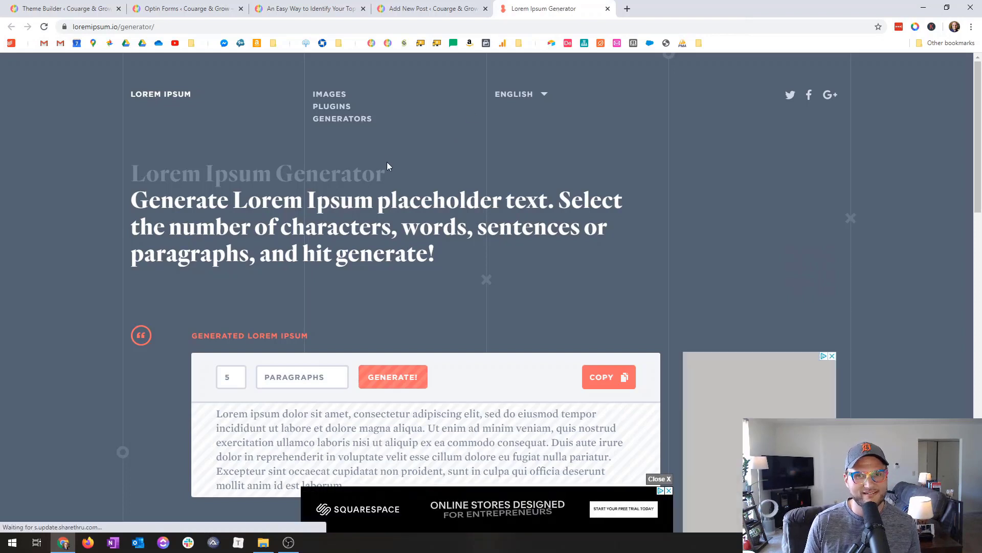
Generate 5 paragraphs of Lorem Ipsum placeholder text and copy them
{"action": "scroll", "coordinate": [387, 162], "scroll_direction": "down", "scroll_amount": 2}
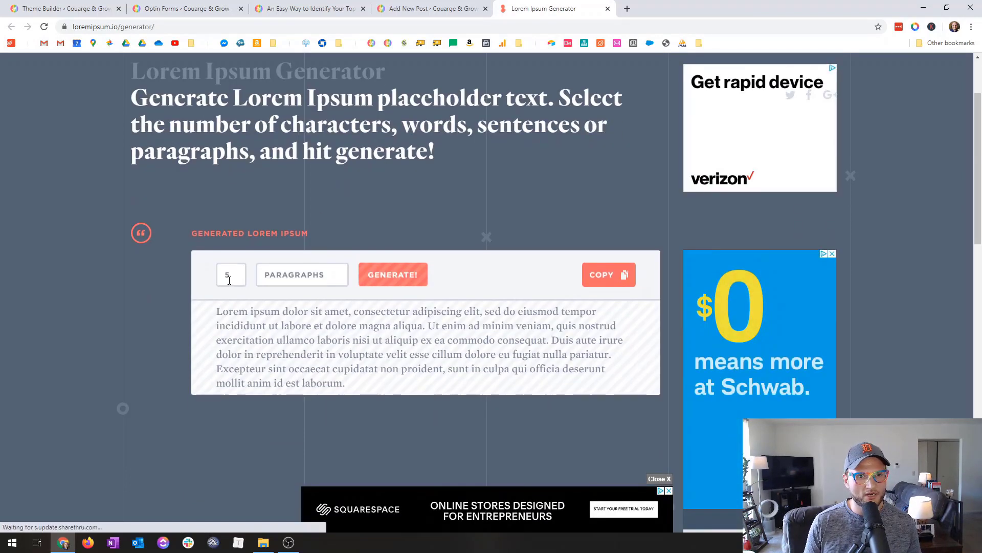
{"action": "left_click", "coordinate": [385, 275]}
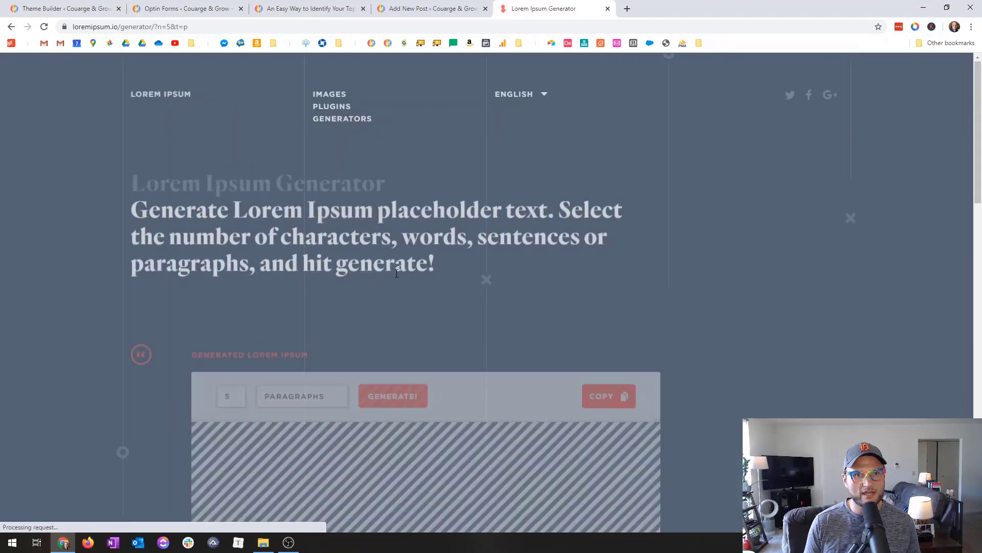
{"action": "scroll", "coordinate": [376, 278], "scroll_direction": "down", "scroll_amount": 3}
{"action": "scroll", "coordinate": [360, 275], "scroll_direction": "down", "scroll_amount": 2}
{"action": "left_click", "coordinate": [614, 120]}
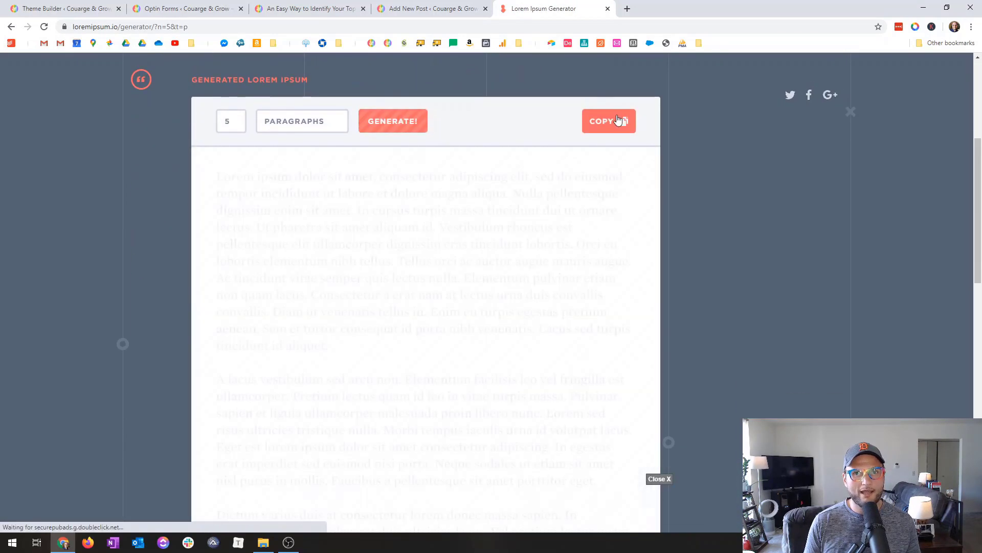
Return to the new post and paste the copied placeholder paragraphs into its body
{"action": "left_click", "coordinate": [401, 6]}
{"action": "left_click", "coordinate": [239, 184]}
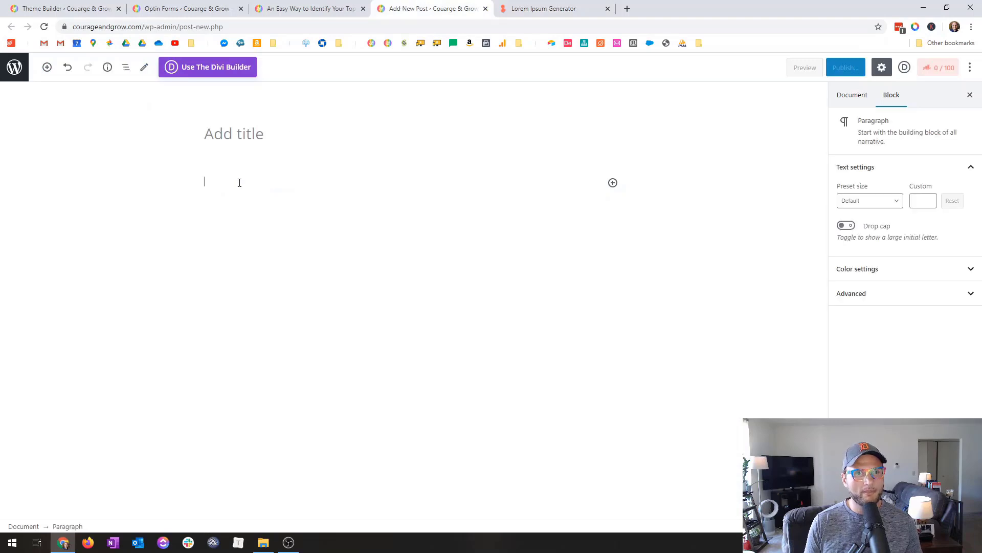
{"action": "key", "text": "ctrl+v"}
{"action": "scroll", "coordinate": [419, 252], "scroll_direction": "up", "scroll_amount": 5}
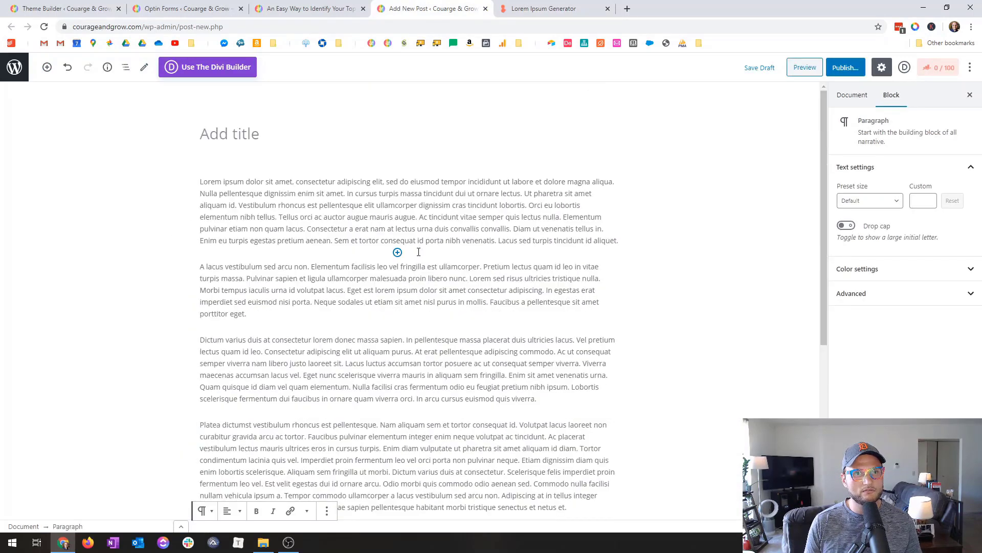
Title the new post "This is a sample post by" followed by the author's first name
{"action": "left_click", "coordinate": [257, 133]}
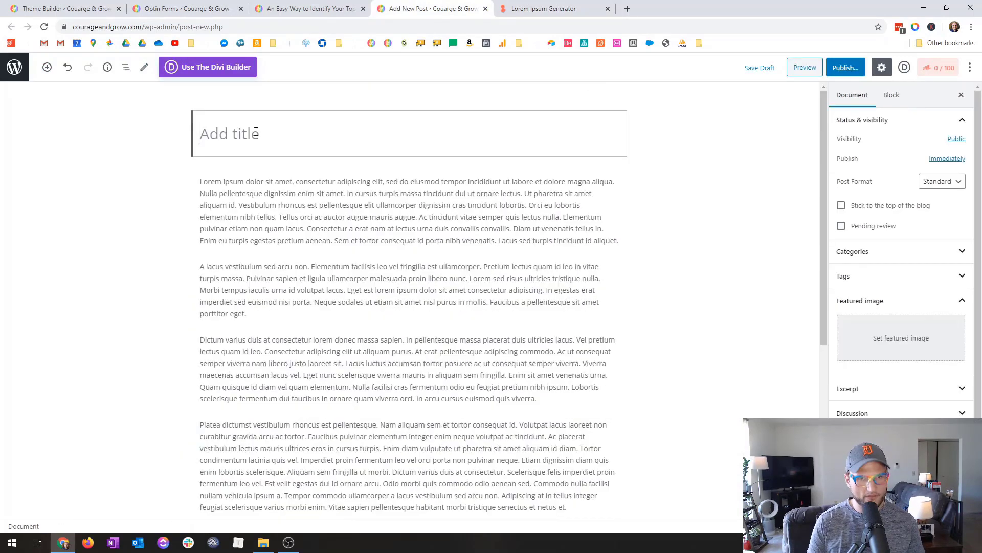
{"action": "type", "text": "Thi "}
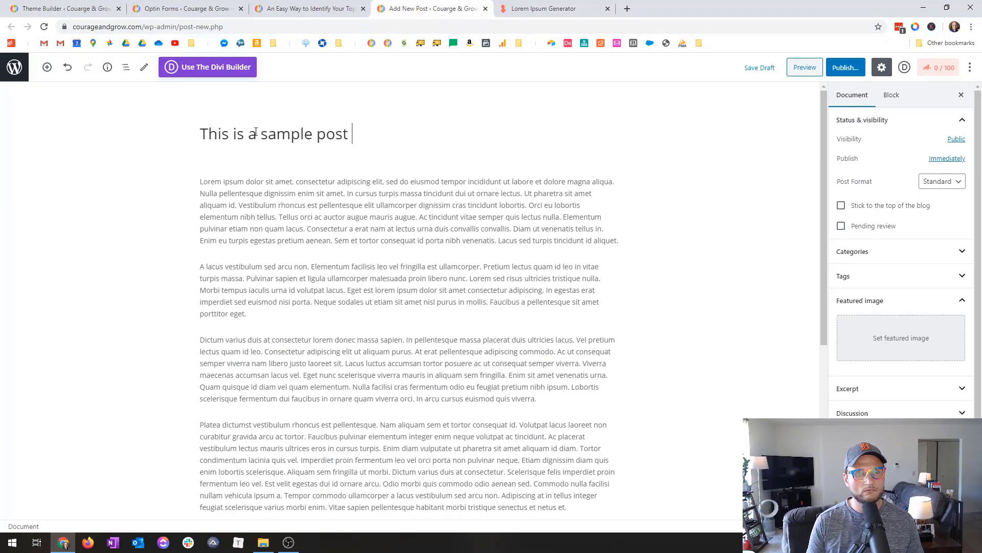
{"action": "type", "text": "Anthony"}
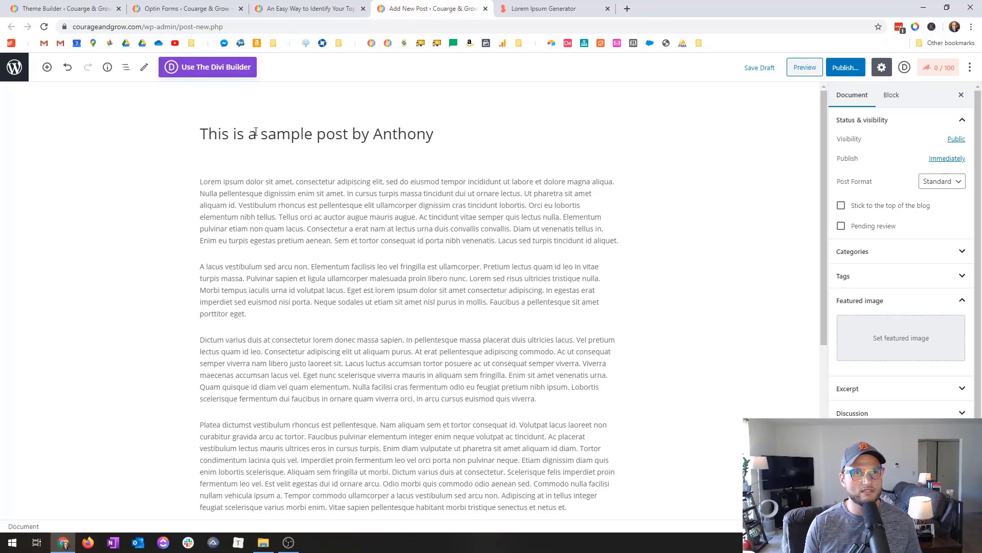
{"action": "left_click", "coordinate": [177, 11]}
{"action": "left_click", "coordinate": [90, 8]}
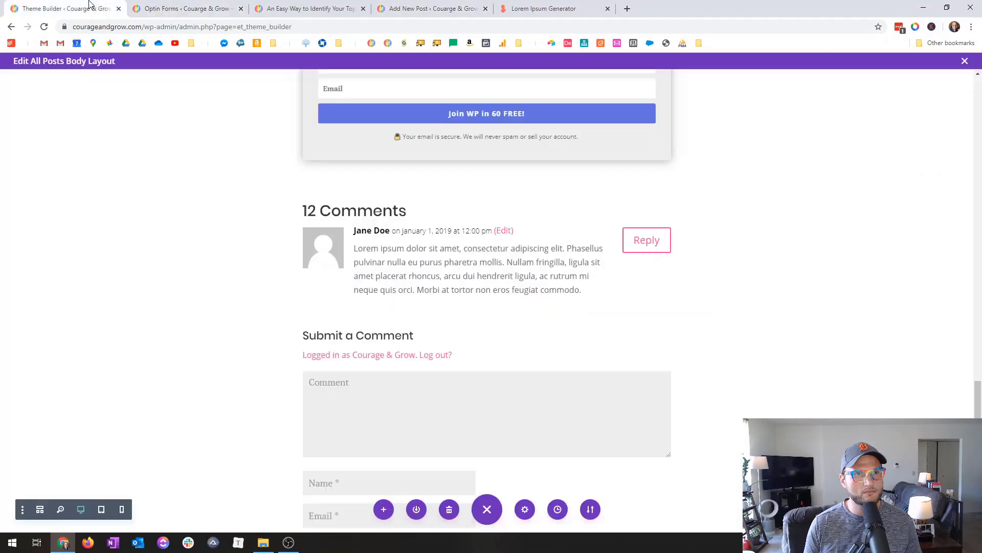
{"action": "left_click", "coordinate": [314, 9]}
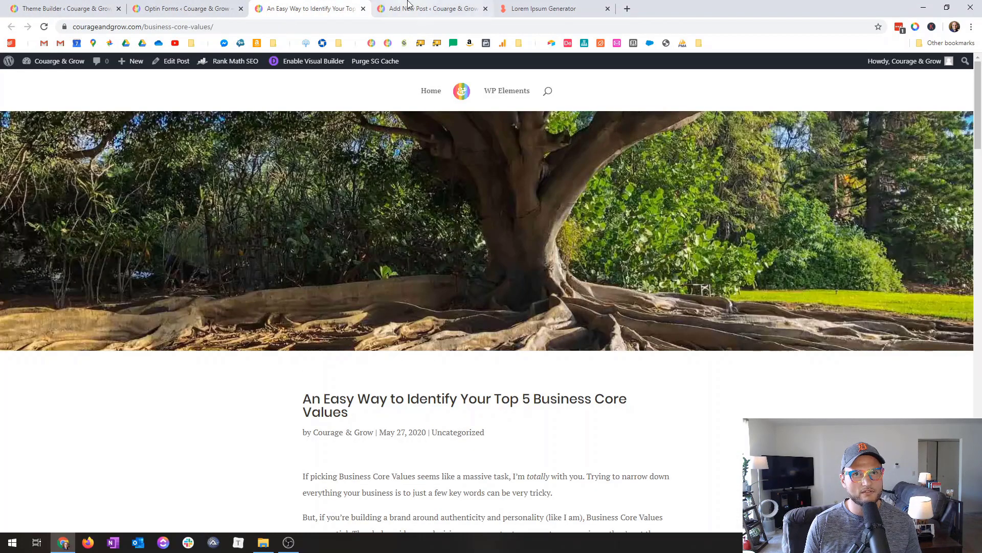
Set queer-pride-rainbow-flag.jpg from the media library as the new post's featured image
{"action": "left_click", "coordinate": [430, 9]}
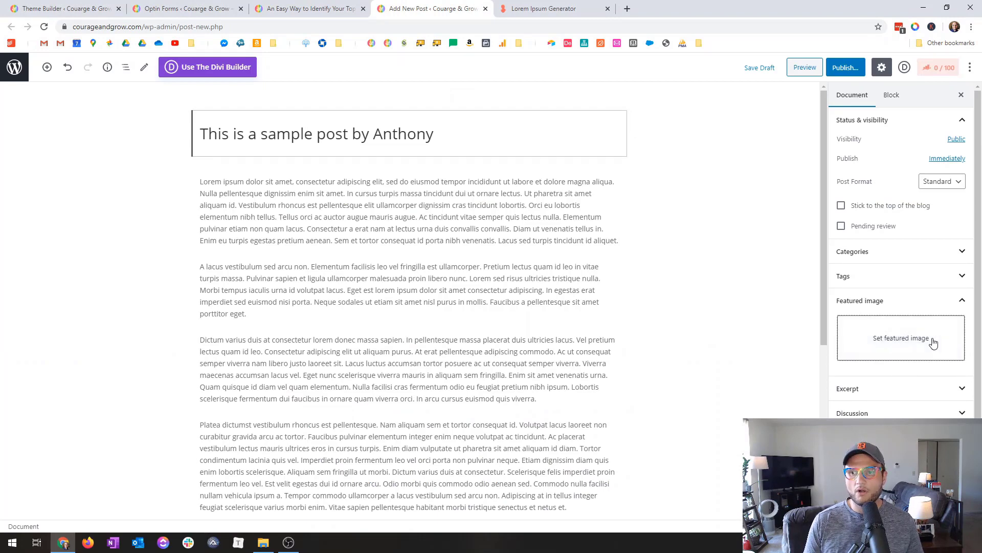
{"action": "left_click", "coordinate": [892, 338]}
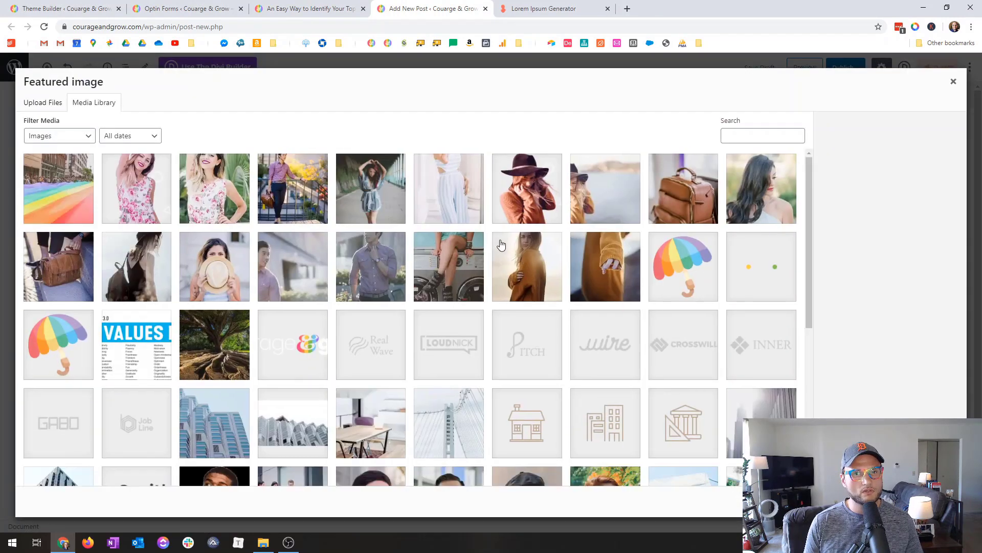
{"action": "left_click", "coordinate": [56, 185]}
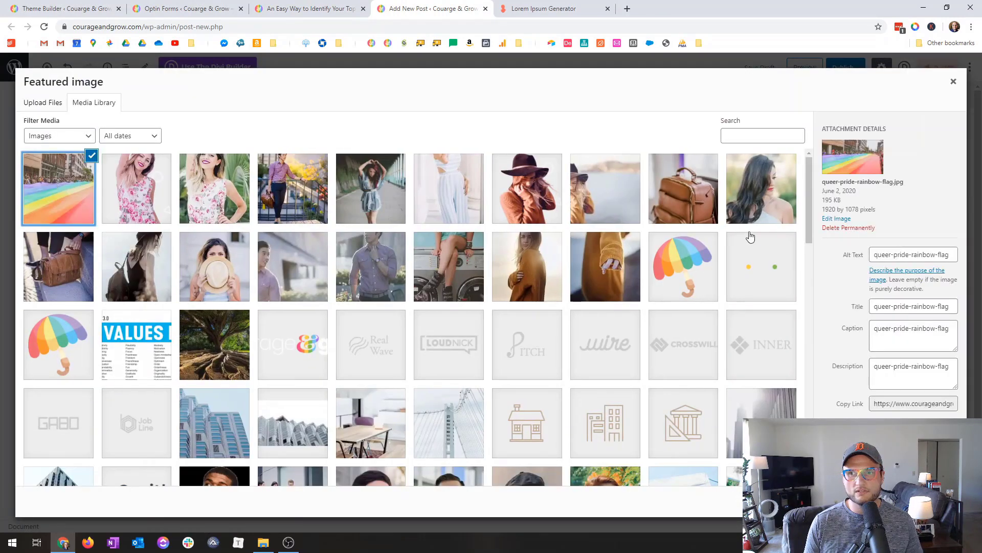
{"action": "left_click", "coordinate": [943, 502]}
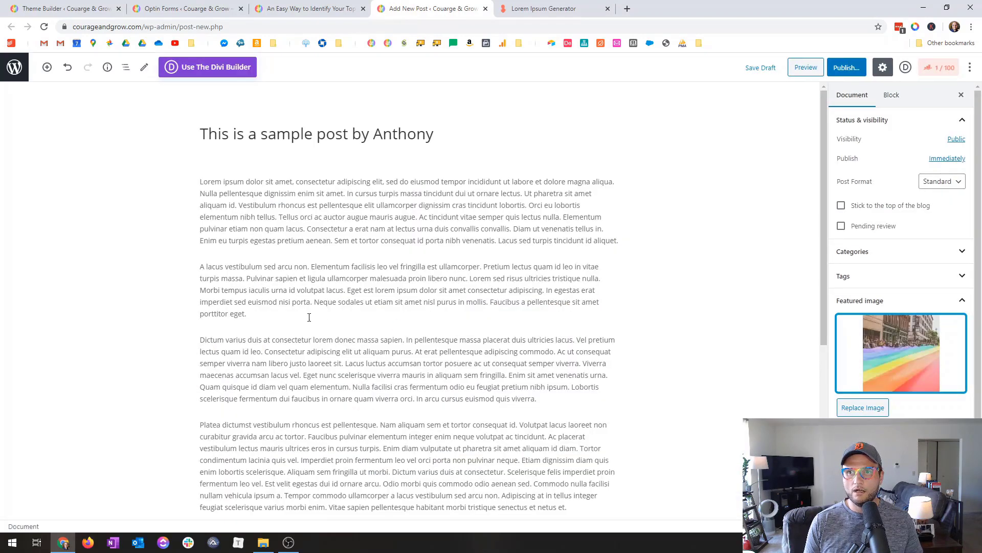
Preview the sample post and check its header image, title, content, optin form and comments section
{"action": "scroll", "coordinate": [309, 317], "scroll_direction": "down", "scroll_amount": 3}
{"action": "scroll", "coordinate": [314, 344], "scroll_direction": "up", "scroll_amount": 3}
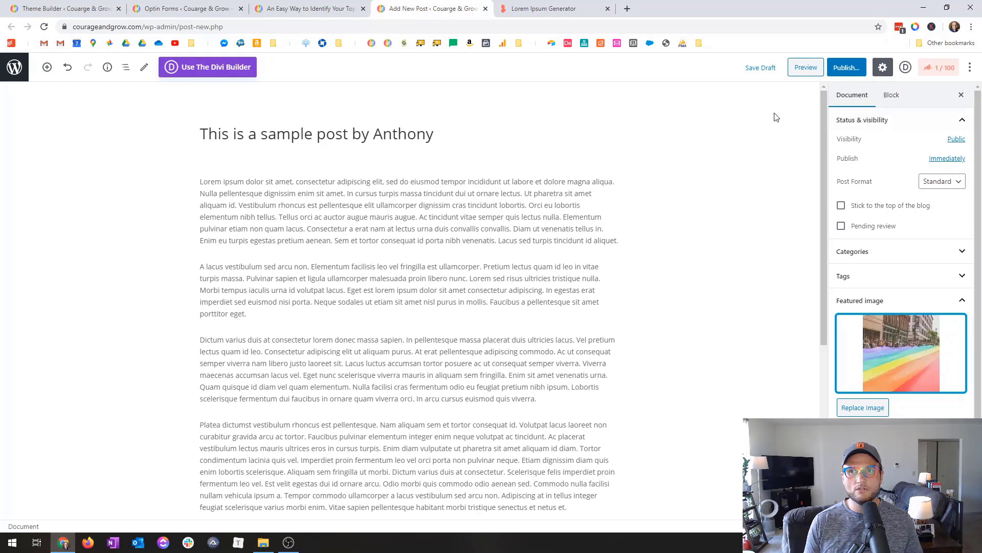
{"action": "left_click", "coordinate": [806, 68]}
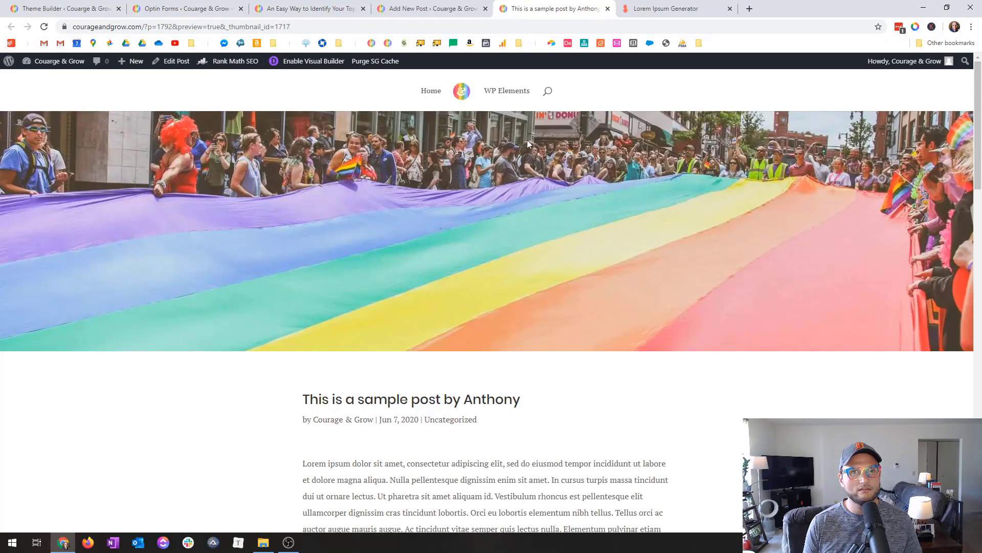
{"action": "scroll", "coordinate": [373, 257], "scroll_direction": "down", "scroll_amount": 5}
{"action": "scroll", "coordinate": [366, 217], "scroll_direction": "down", "scroll_amount": 15}
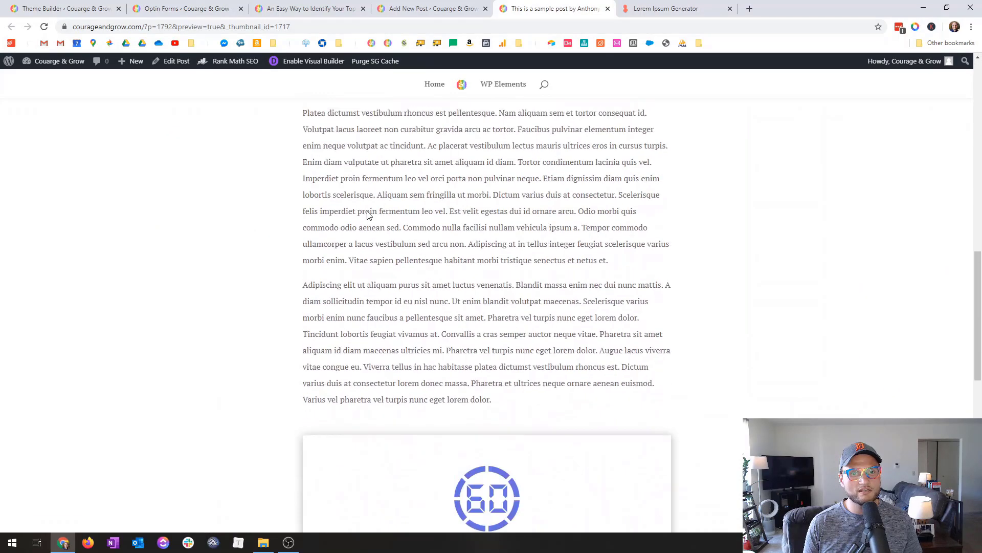
{"action": "scroll", "coordinate": [369, 219], "scroll_direction": "up", "scroll_amount": 4}
{"action": "scroll", "coordinate": [570, 221], "scroll_direction": "down", "scroll_amount": 5}
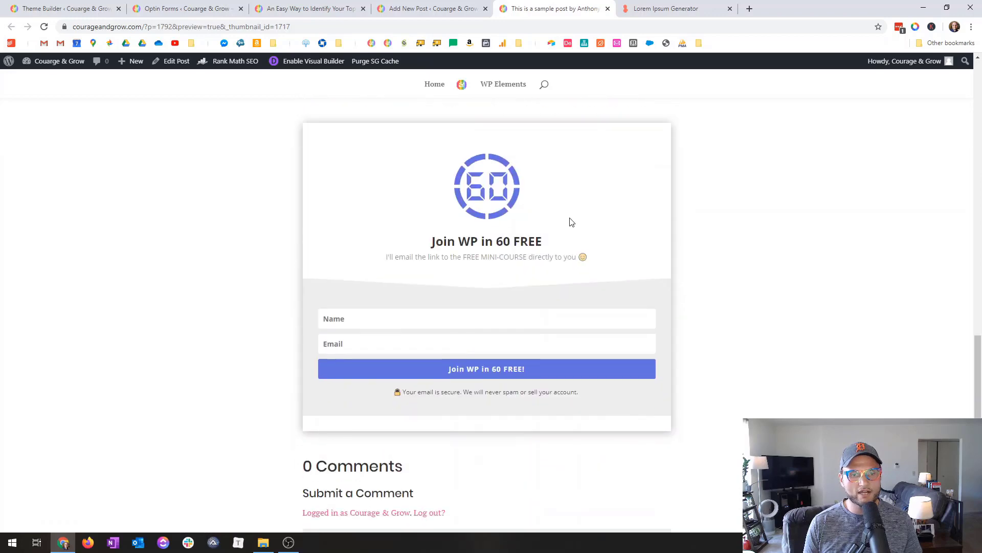
Review the sample post preview from its header image to the optin form, and compare it with the existing business core values post
{"action": "scroll", "coordinate": [408, 298], "scroll_direction": "up", "scroll_amount": 20}
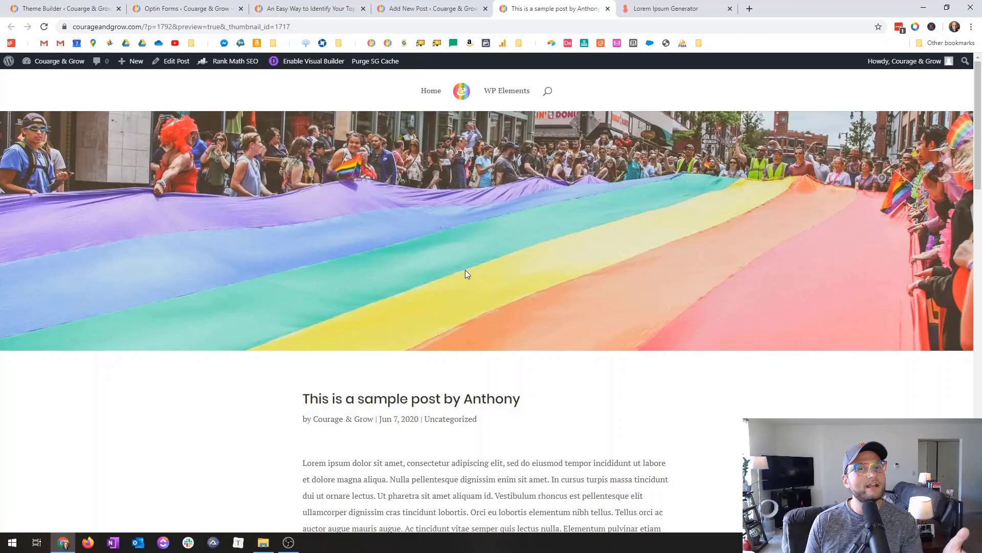
{"action": "scroll", "coordinate": [466, 254], "scroll_direction": "down", "scroll_amount": 15}
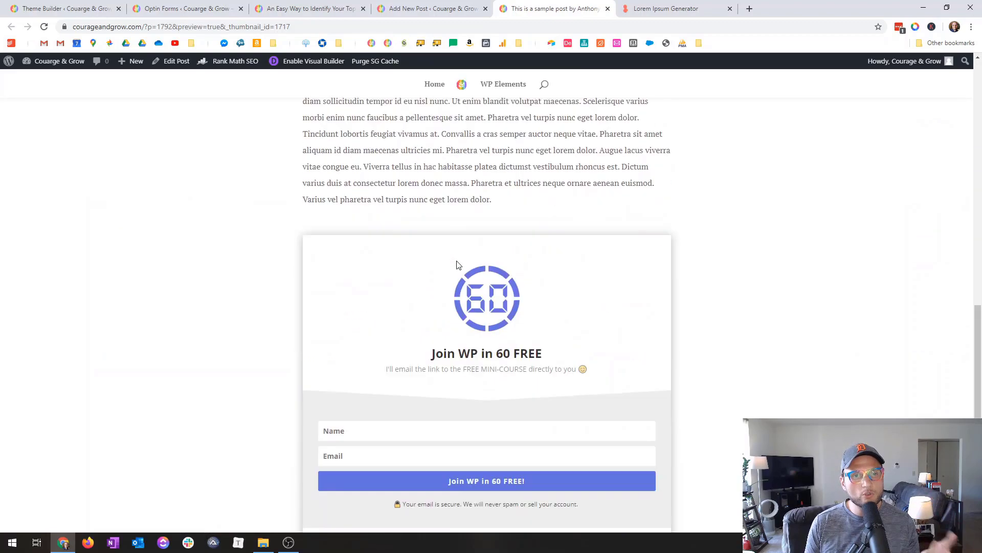
{"action": "scroll", "coordinate": [457, 256], "scroll_direction": "up", "scroll_amount": 11}
{"action": "left_click", "coordinate": [445, 9]}
{"action": "left_click", "coordinate": [307, 9]}
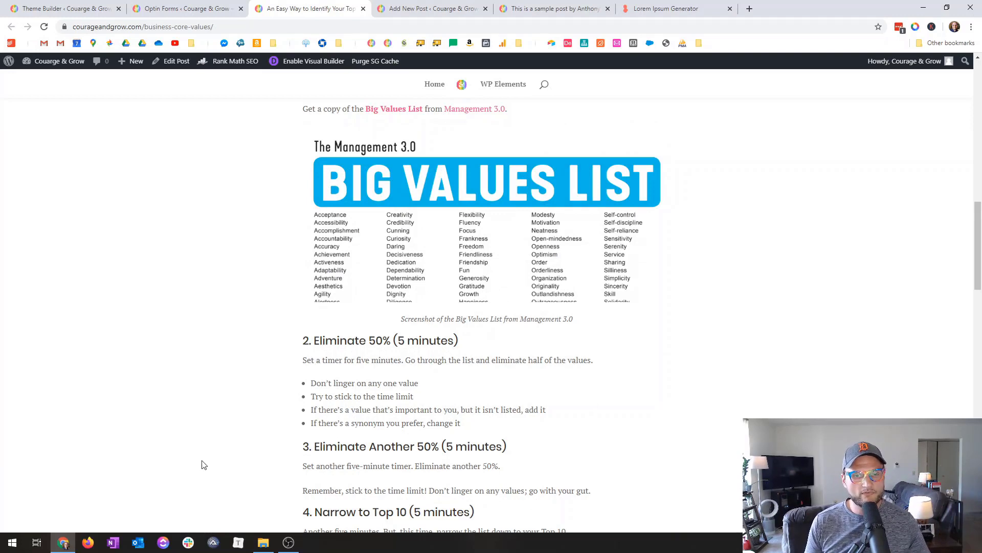
{"action": "scroll", "coordinate": [204, 465], "scroll_direction": "down", "scroll_amount": 4}
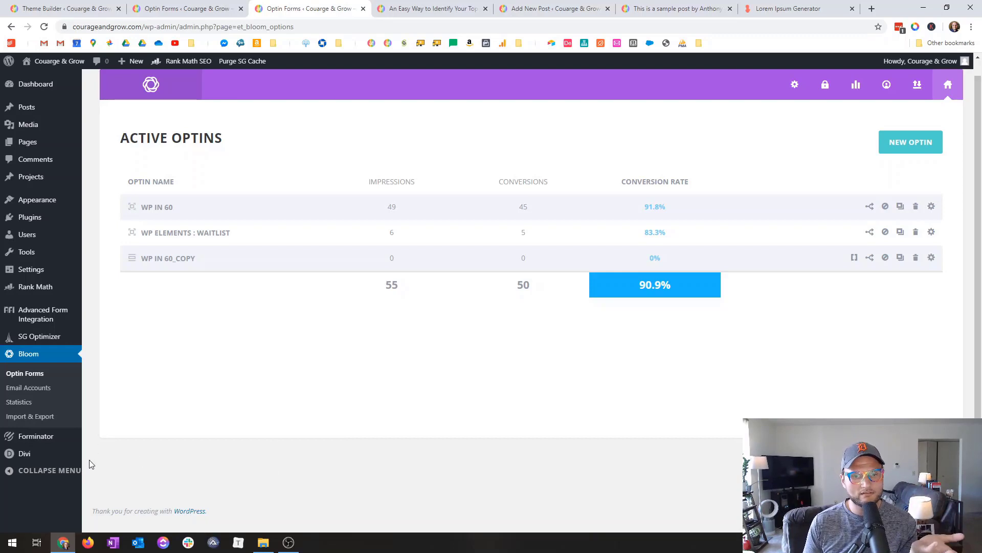
Open the Divi theme customizer's Additional CSS and examine the .entry-content selector in the heading styling rules
{"action": "mouse_move", "coordinate": [29, 454]}
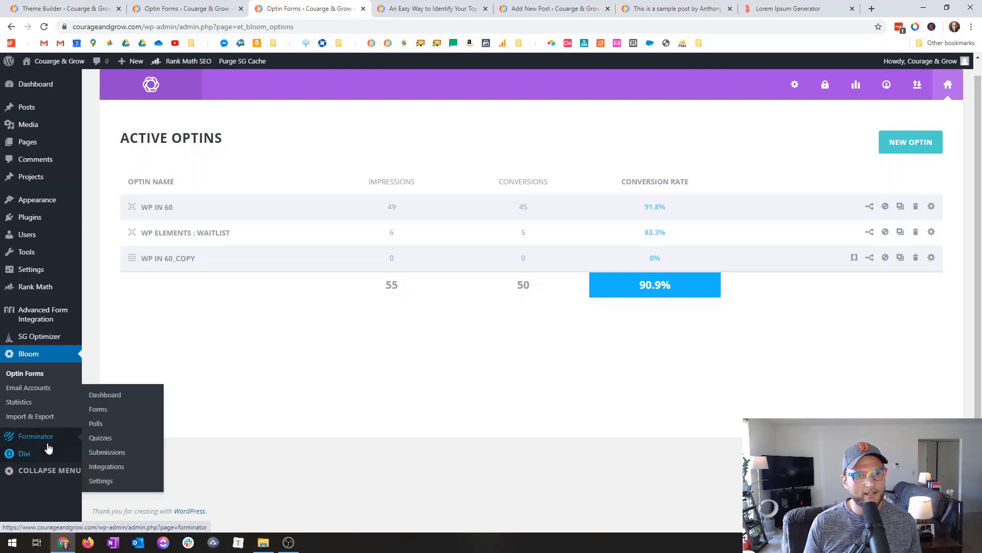
{"action": "left_click", "coordinate": [106, 444]}
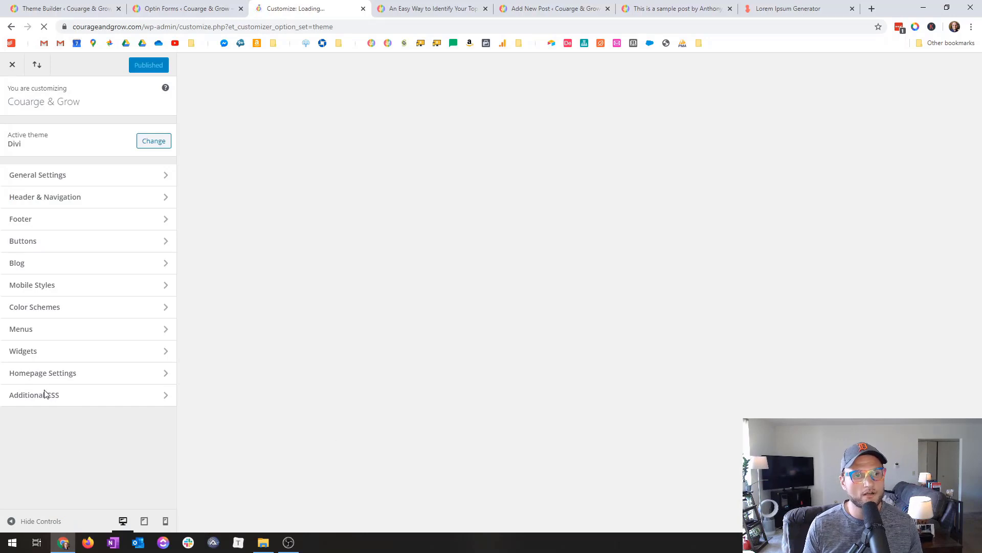
{"action": "left_click", "coordinate": [32, 397]}
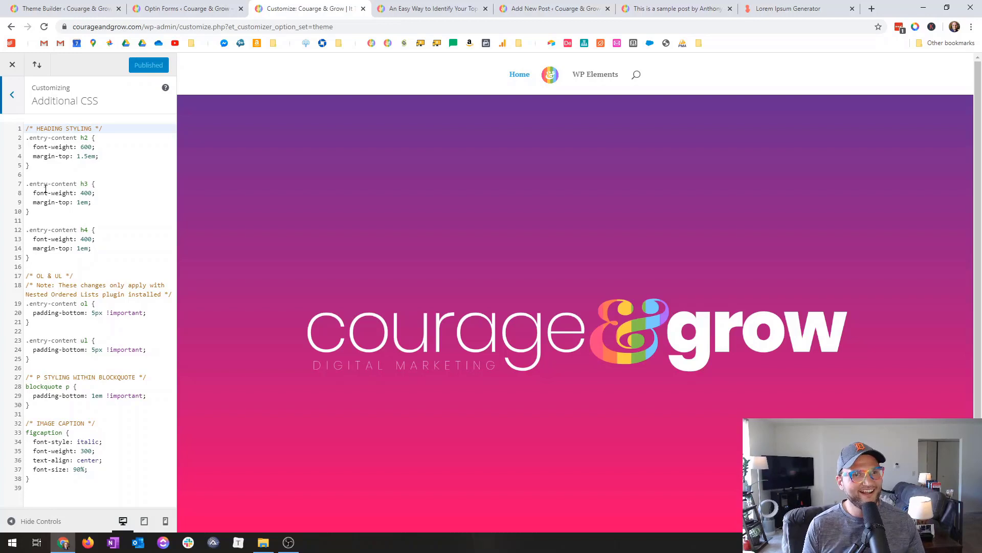
{"action": "double_click", "coordinate": [70, 136]}
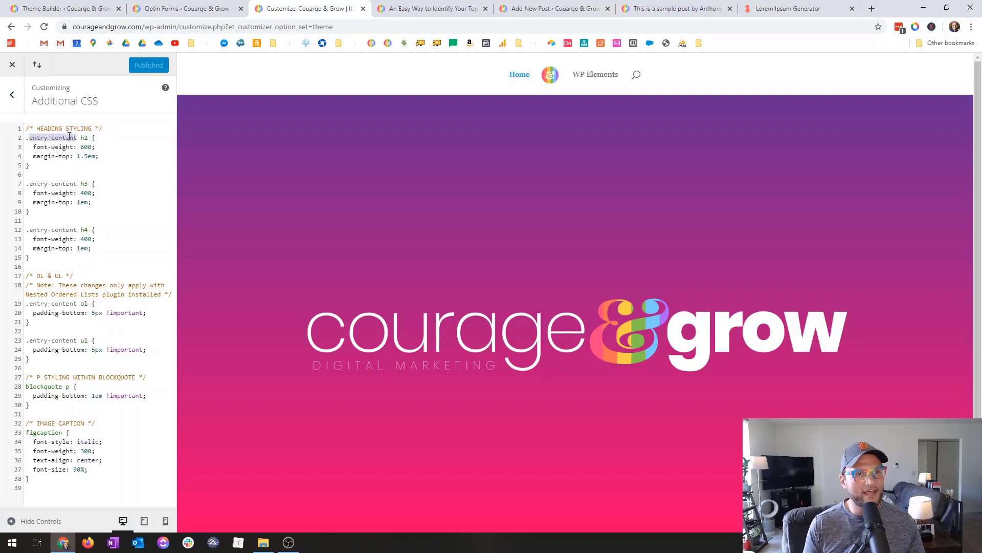
{"action": "left_click", "coordinate": [25, 138]}
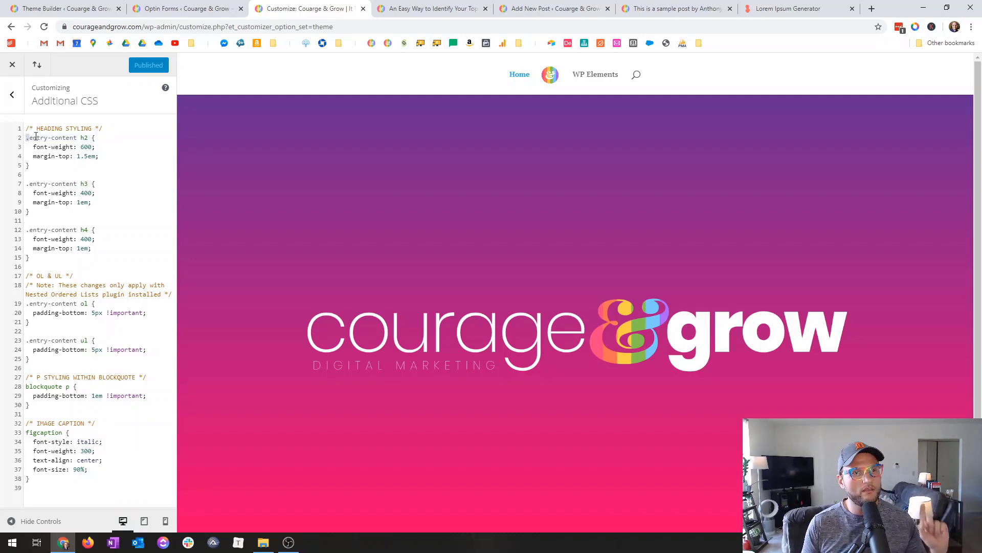
{"action": "double_click", "coordinate": [56, 137]}
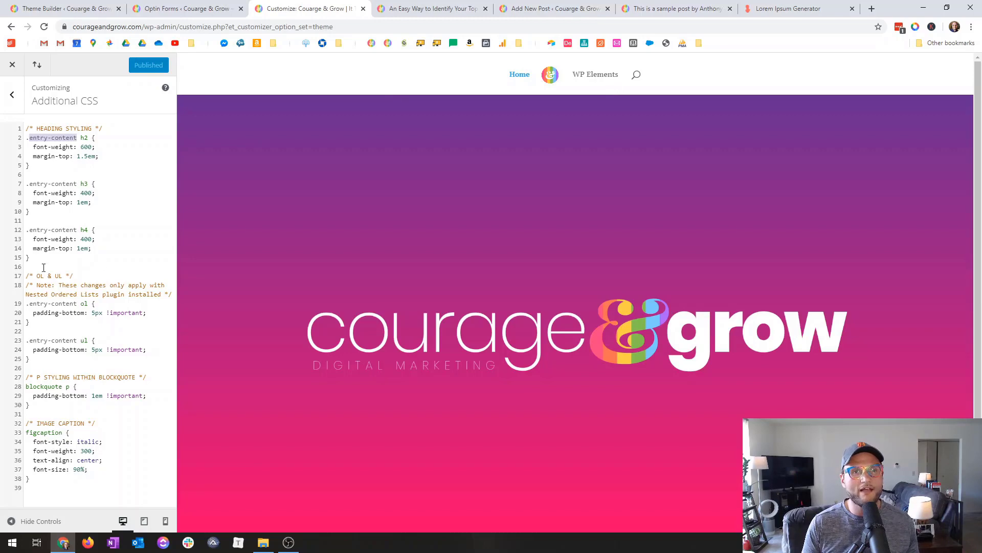
Examine the bullet list formatting under "2. Eliminate 50% (5 minutes)" in the existing business core values post
{"action": "left_click", "coordinate": [402, 4]}
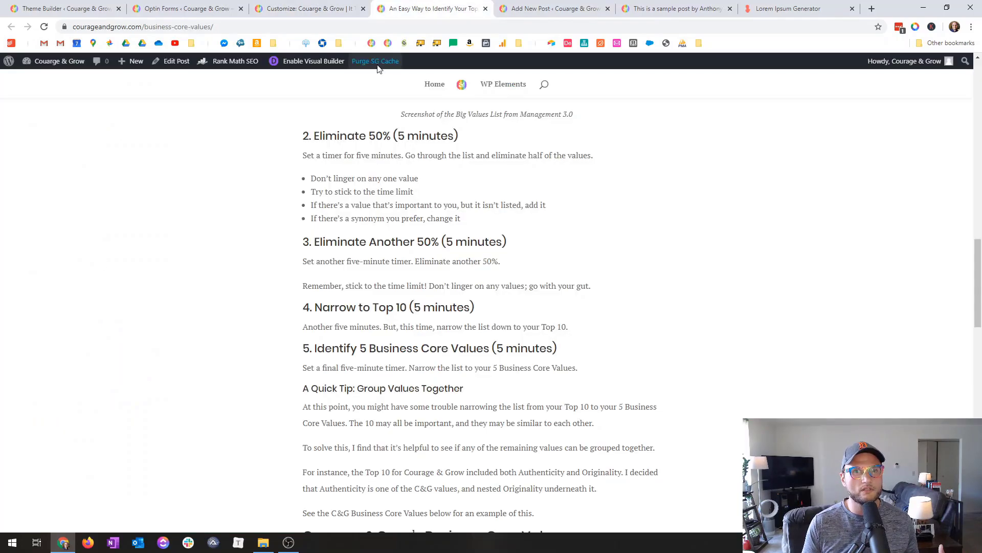
{"action": "scroll", "coordinate": [237, 268], "scroll_direction": "up", "scroll_amount": 3}
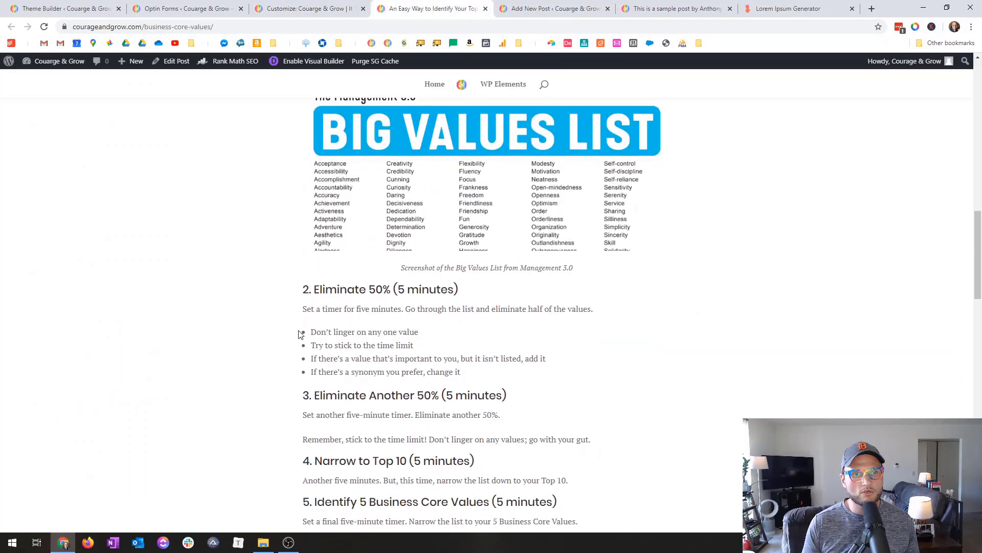
{"action": "left_click_drag", "start_coordinate": [478, 376], "coordinate": [309, 330]}
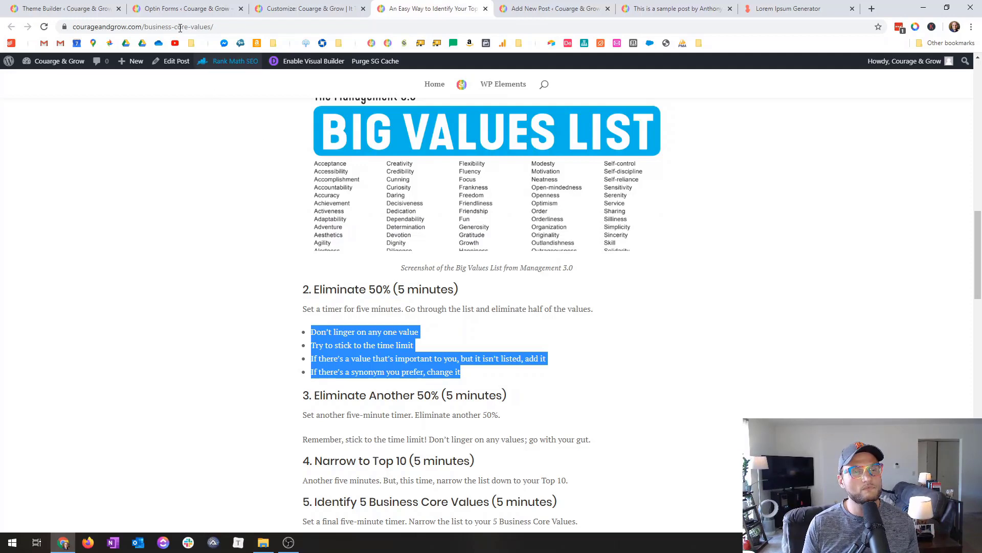
In the All Posts body layout, give the post content row the CSS class entry-content and save the row settings
{"action": "left_click", "coordinate": [76, 5]}
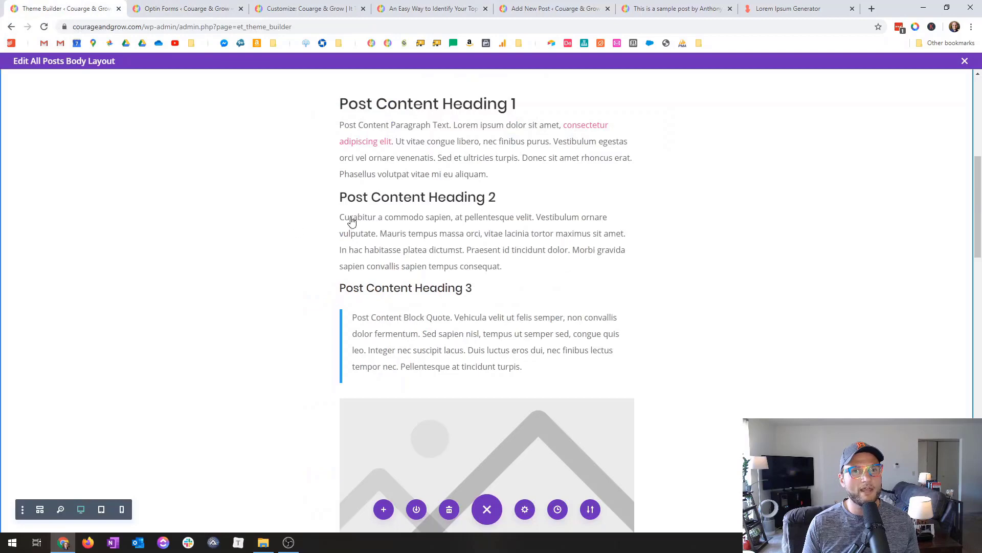
{"action": "scroll", "coordinate": [338, 225], "scroll_direction": "up", "scroll_amount": 7}
{"action": "scroll", "coordinate": [276, 235], "scroll_direction": "down", "scroll_amount": 3}
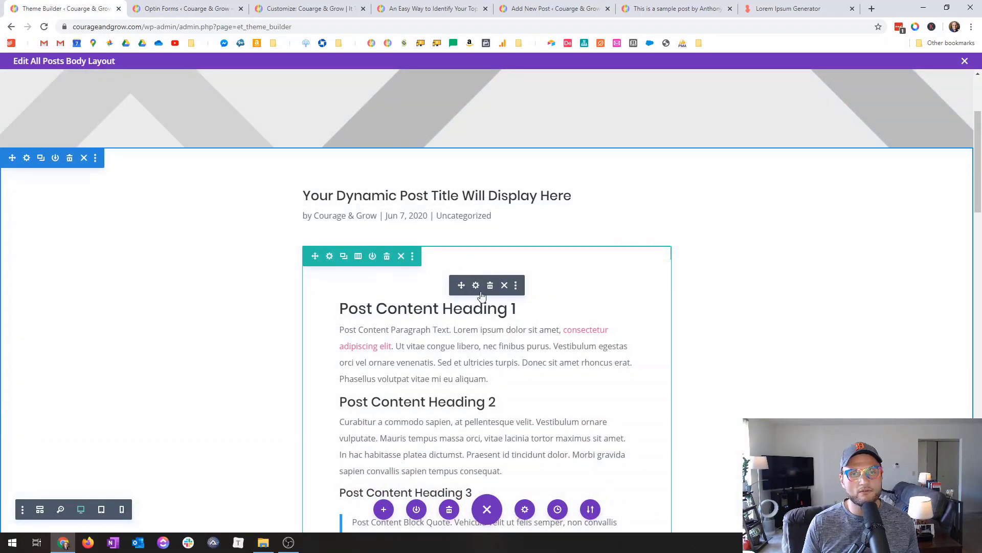
{"action": "scroll", "coordinate": [359, 287], "scroll_direction": "down", "scroll_amount": 15}
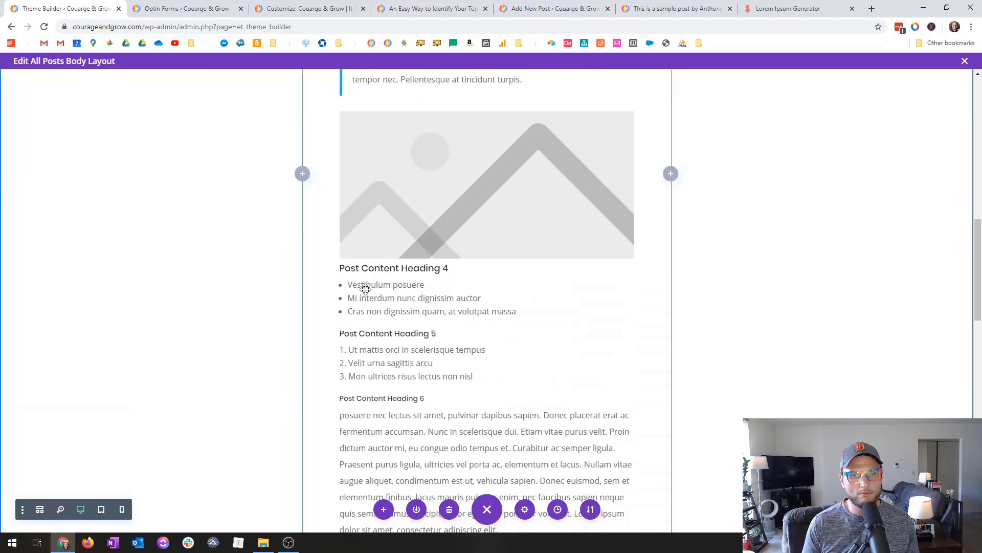
{"action": "scroll", "coordinate": [367, 287], "scroll_direction": "up", "scroll_amount": 15}
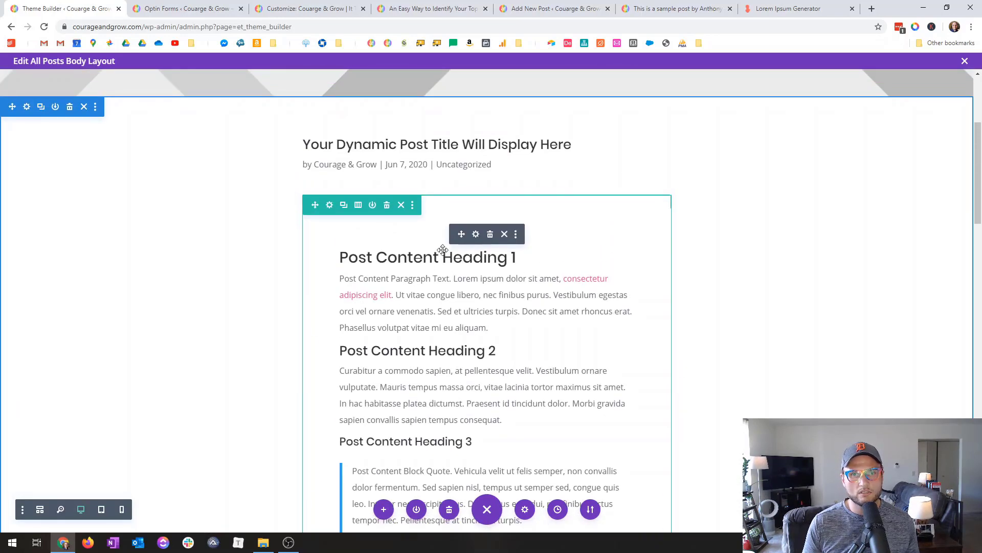
{"action": "left_click", "coordinate": [330, 206]}
{"action": "left_click", "coordinate": [698, 151]}
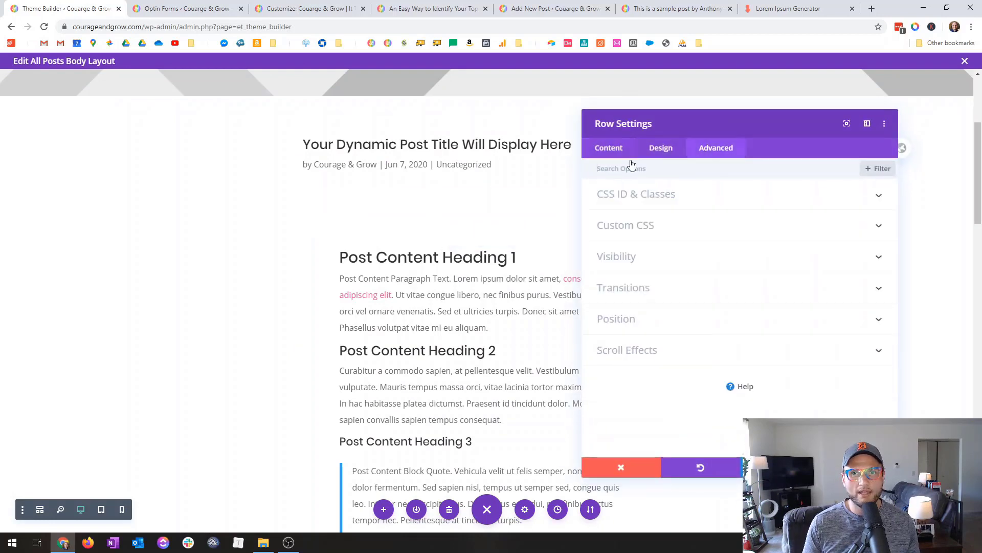
{"action": "left_click", "coordinate": [613, 198]}
{"action": "left_click", "coordinate": [619, 270]}
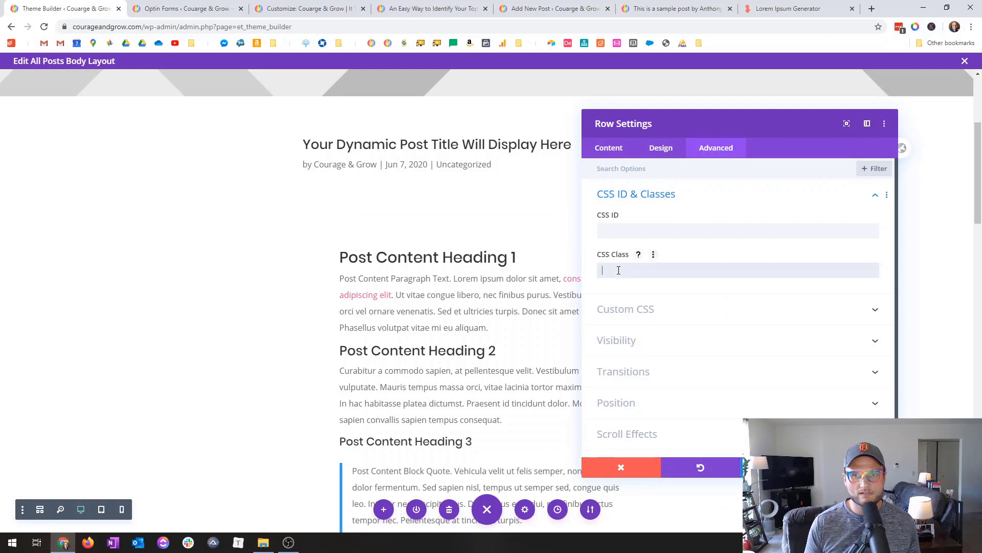
{"action": "type", "text": "entry"}
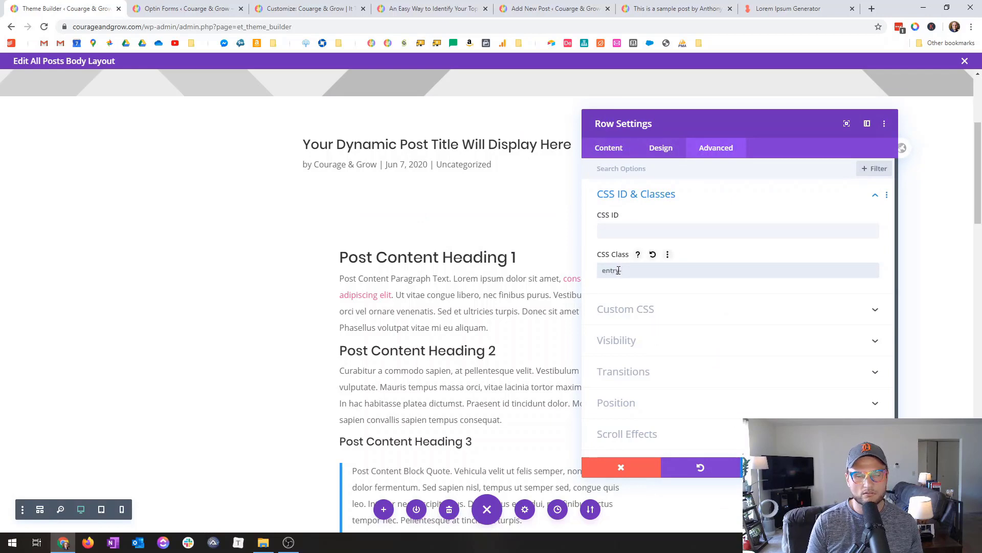
{"action": "type", "text": "-content"}
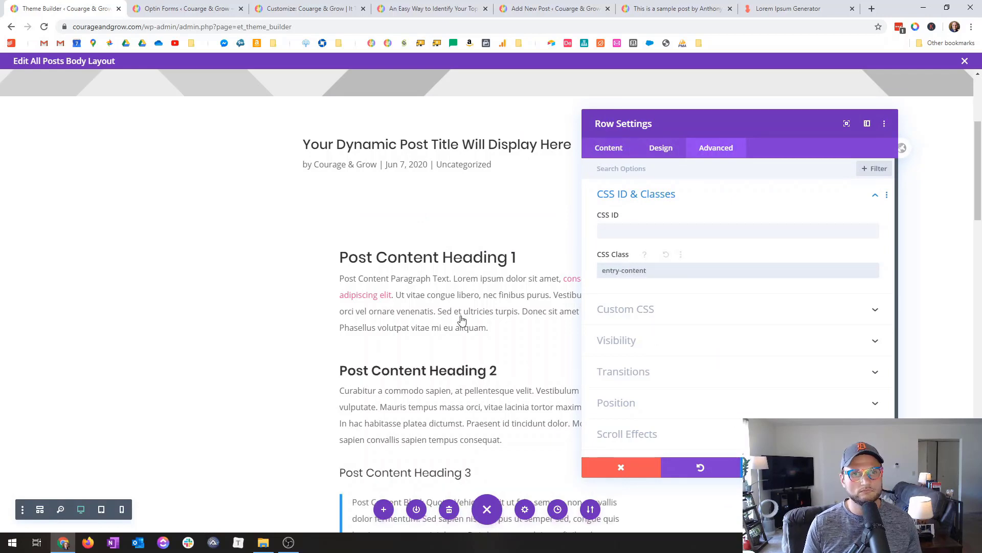
{"action": "scroll", "coordinate": [449, 335], "scroll_direction": "down", "scroll_amount": 1}
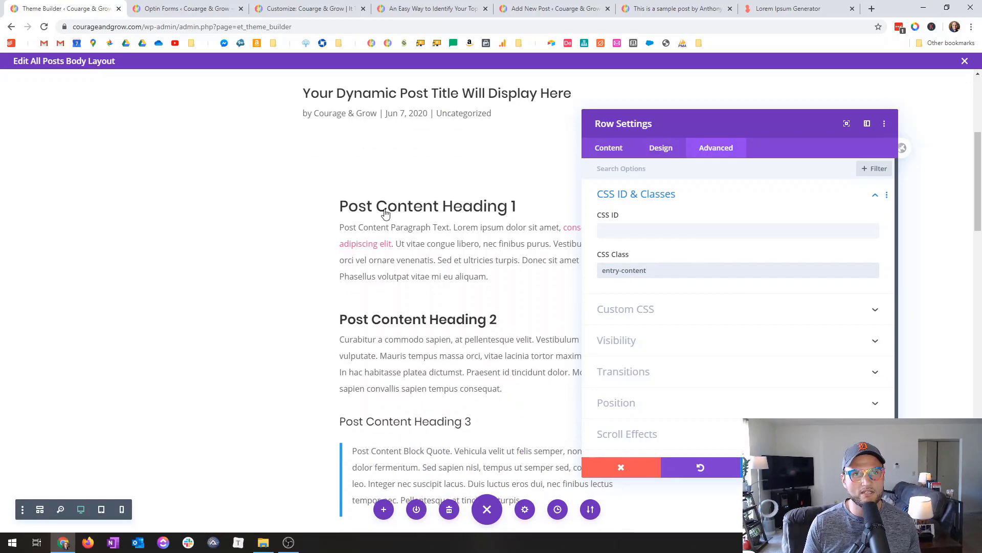
{"action": "scroll", "coordinate": [389, 424], "scroll_direction": "down", "scroll_amount": 8}
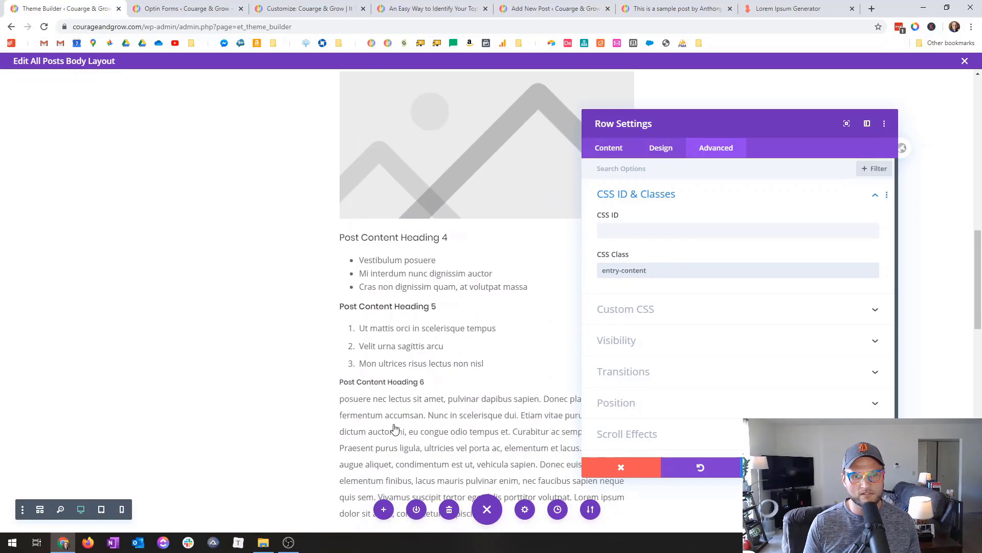
{"action": "scroll", "coordinate": [395, 429], "scroll_direction": "up", "scroll_amount": 11}
{"action": "left_click", "coordinate": [859, 467]}
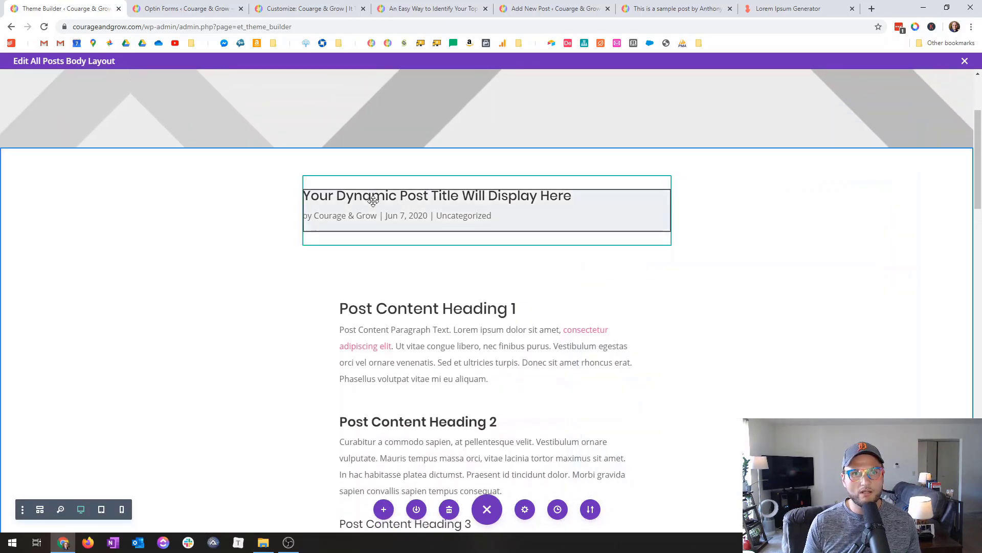
Assign the CSS class entry-content to the row holding the dynamic post title and save its settings
{"action": "left_click", "coordinate": [333, 167]}
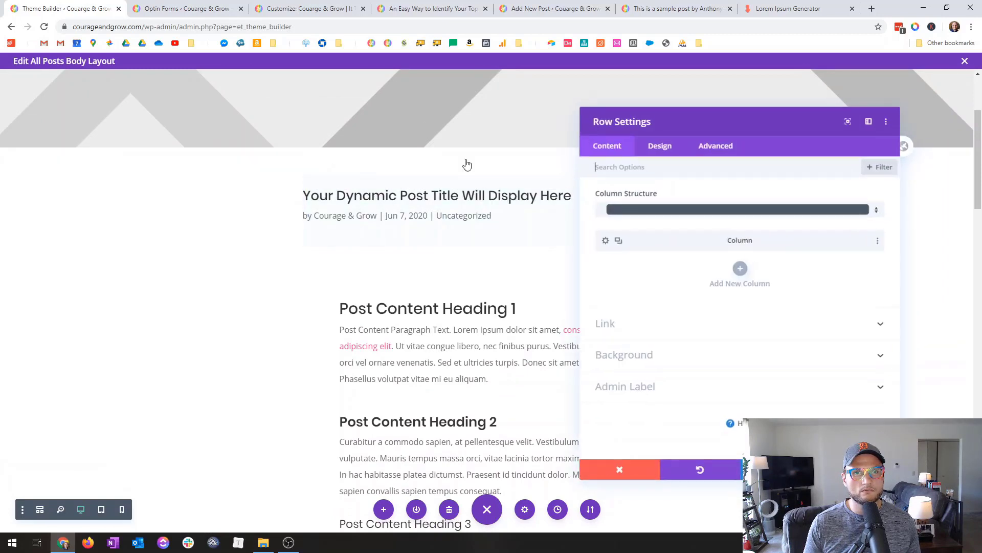
{"action": "left_click", "coordinate": [724, 147]}
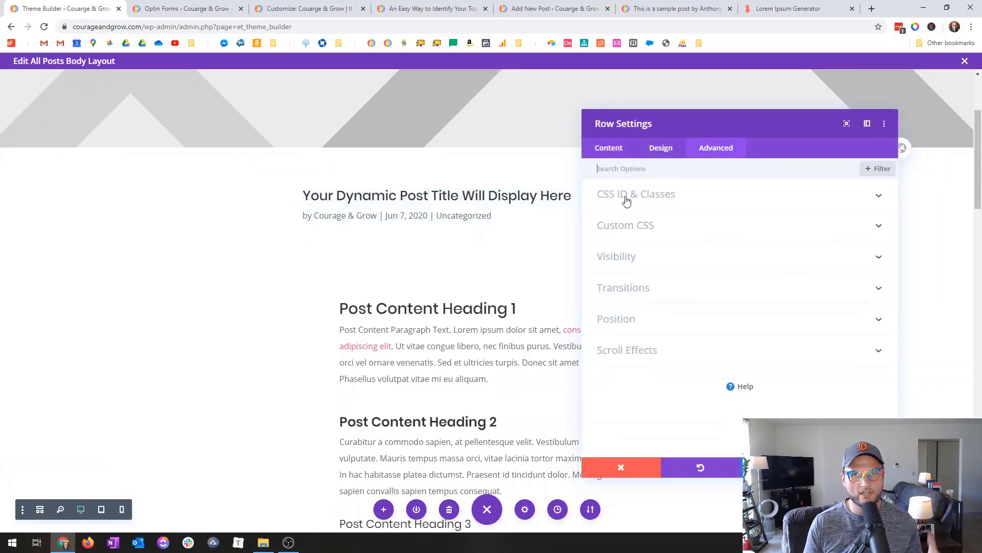
{"action": "left_click", "coordinate": [627, 199]}
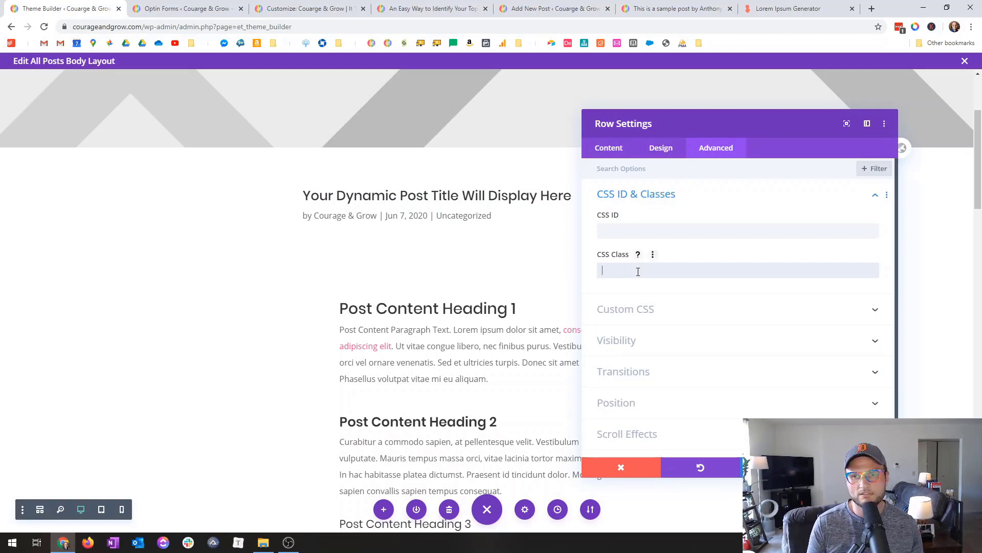
{"action": "type", "text": "entry-content"}
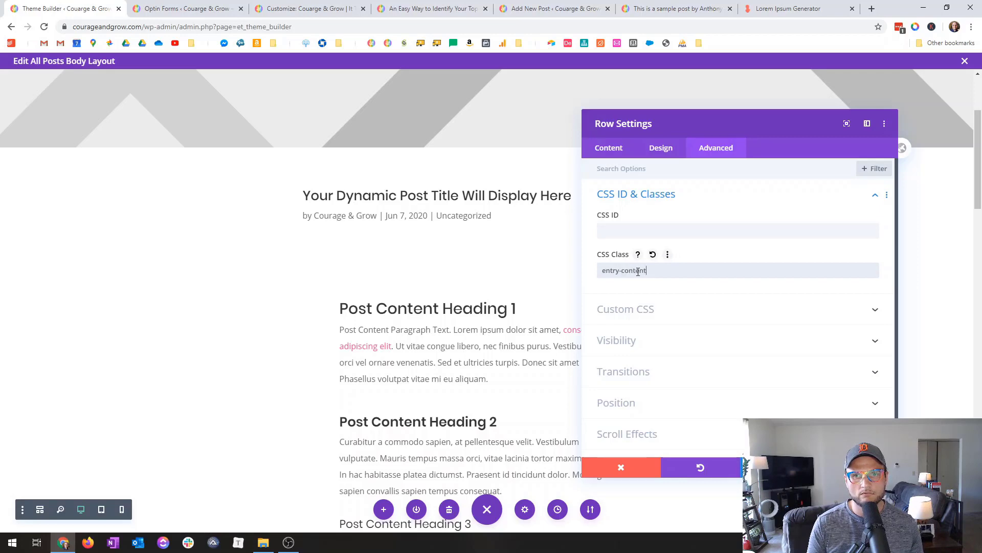
{"action": "scroll", "coordinate": [397, 324], "scroll_direction": "up", "scroll_amount": 2}
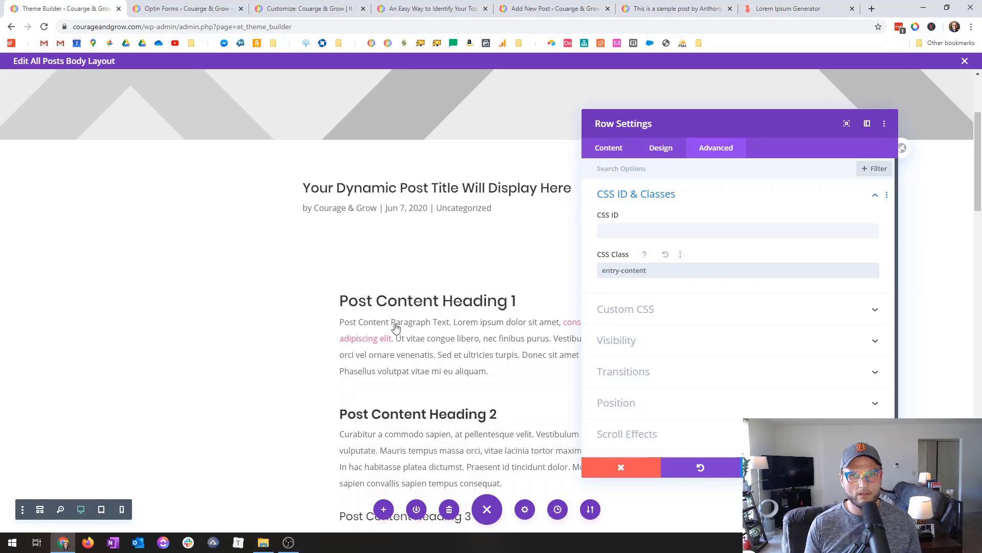
{"action": "left_click", "coordinate": [859, 467]}
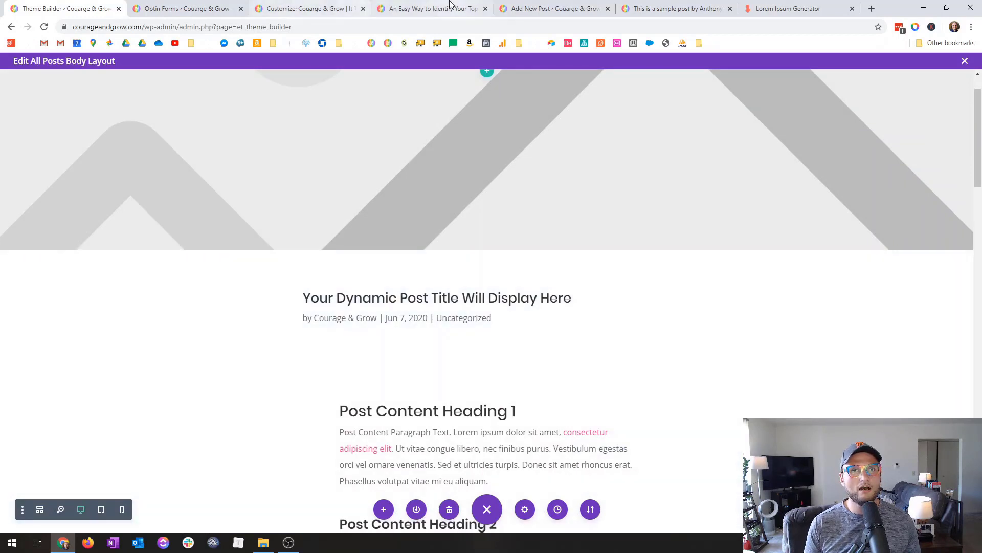
Reload the existing business core values post and check its bullet list indentation and heading spacing
{"action": "left_click", "coordinate": [434, 8]}
{"action": "left_click", "coordinate": [456, 348]}
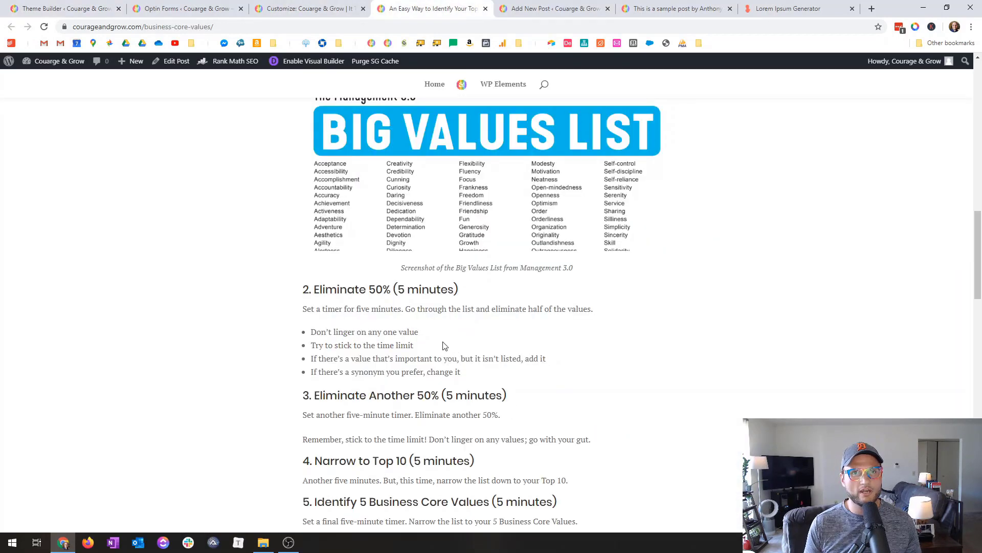
{"action": "key", "text": "F5"}
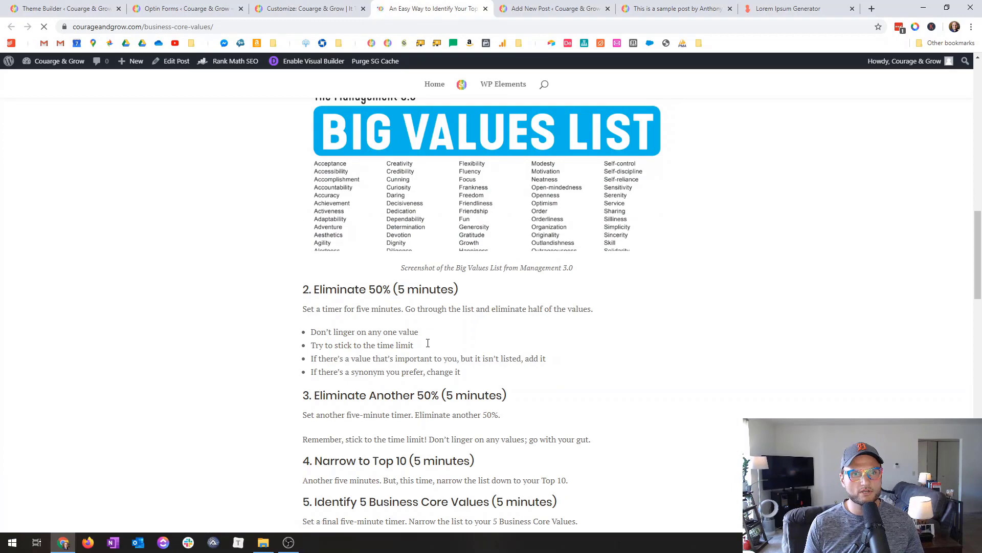
{"action": "scroll", "coordinate": [414, 372], "scroll_direction": "down", "scroll_amount": 10}
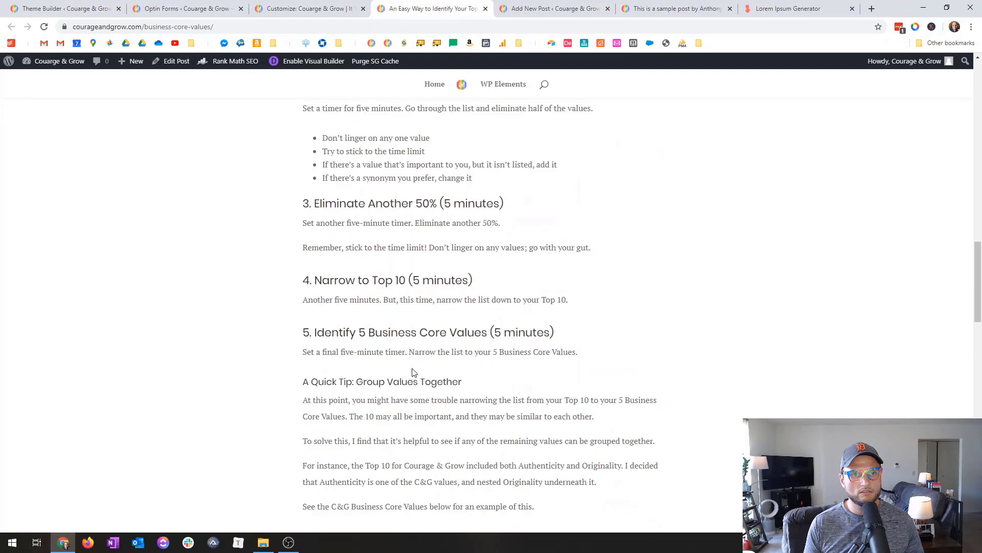
{"action": "scroll", "coordinate": [415, 372], "scroll_direction": "up", "scroll_amount": 3}
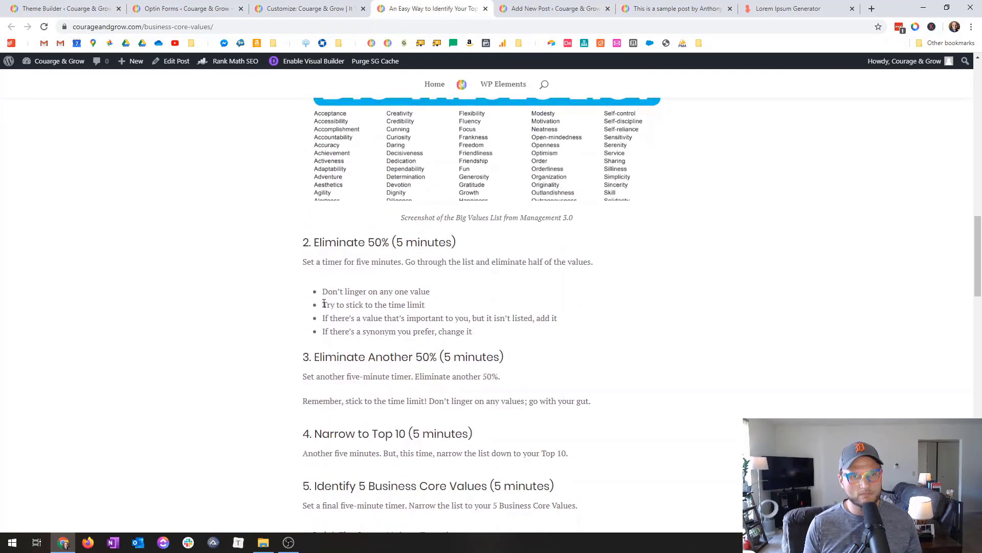
{"action": "scroll", "coordinate": [321, 261], "scroll_direction": "down", "scroll_amount": 7}
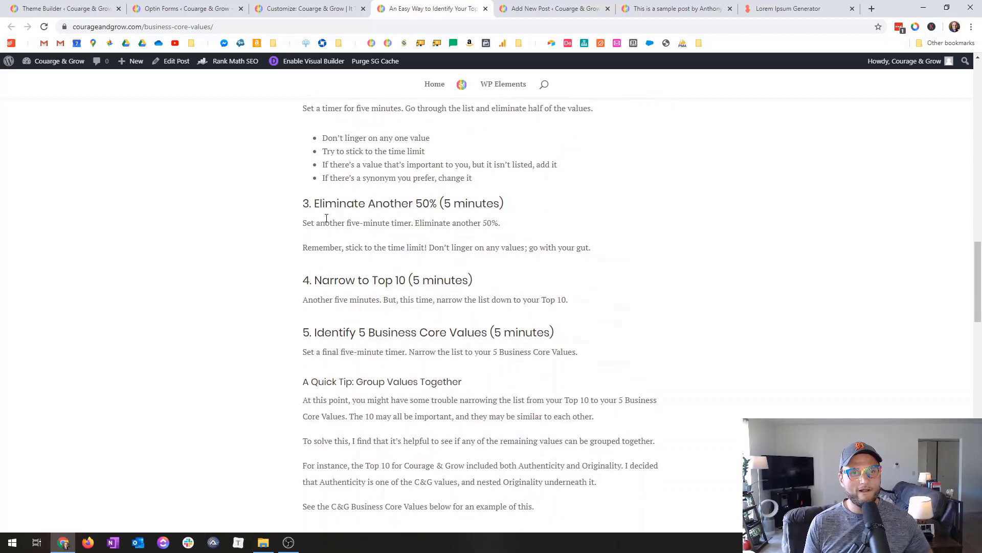
Examine the rest of the business core values post, including its nested numbered list, heading spacing, opt-in form and title area
{"action": "scroll", "coordinate": [319, 157], "scroll_direction": "down", "scroll_amount": 2}
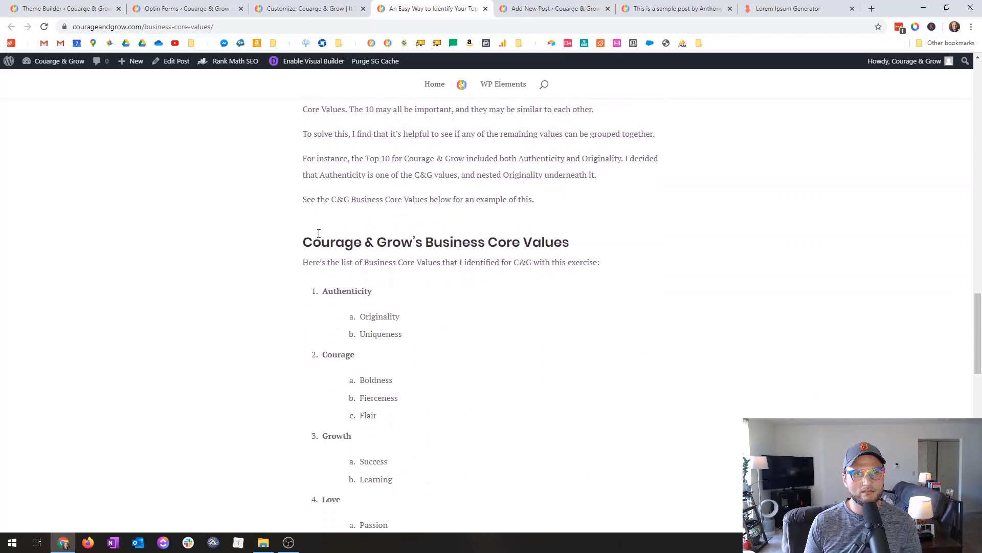
{"action": "scroll", "coordinate": [407, 247], "scroll_direction": "down", "scroll_amount": 2}
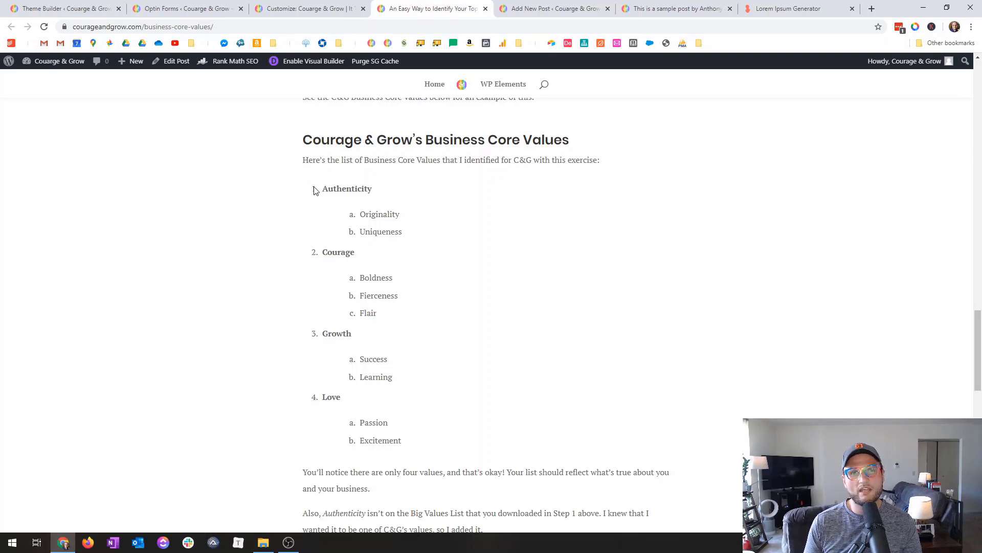
{"action": "left_click_drag", "start_coordinate": [316, 189], "coordinate": [372, 233]}
{"action": "left_click", "coordinate": [356, 220]}
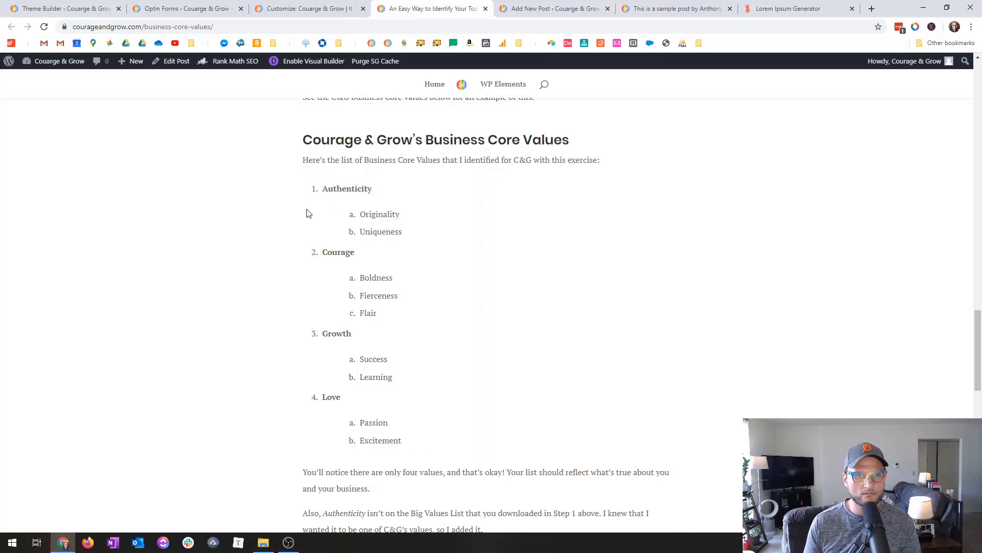
{"action": "scroll", "coordinate": [338, 234], "scroll_direction": "down", "scroll_amount": 15}
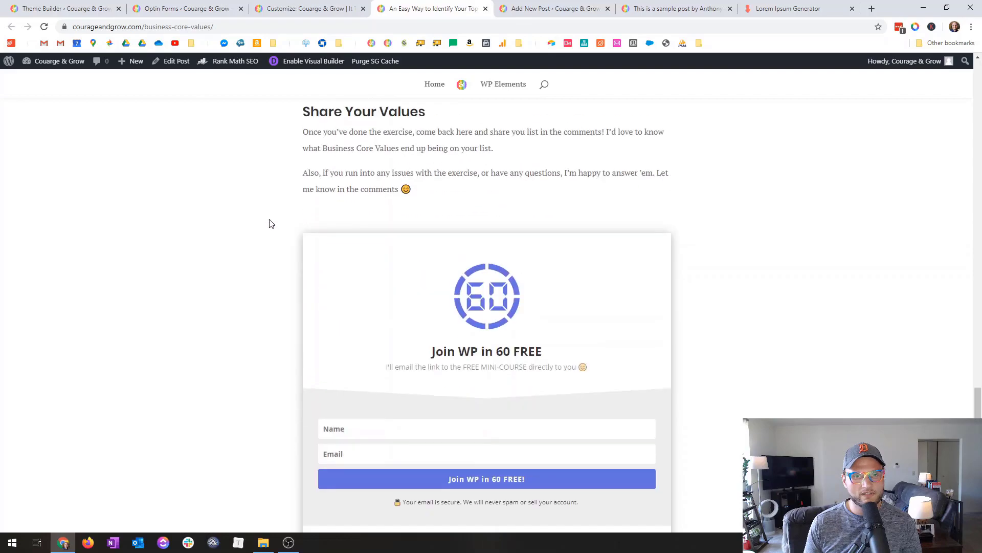
{"action": "scroll", "coordinate": [270, 225], "scroll_direction": "up", "scroll_amount": 20}
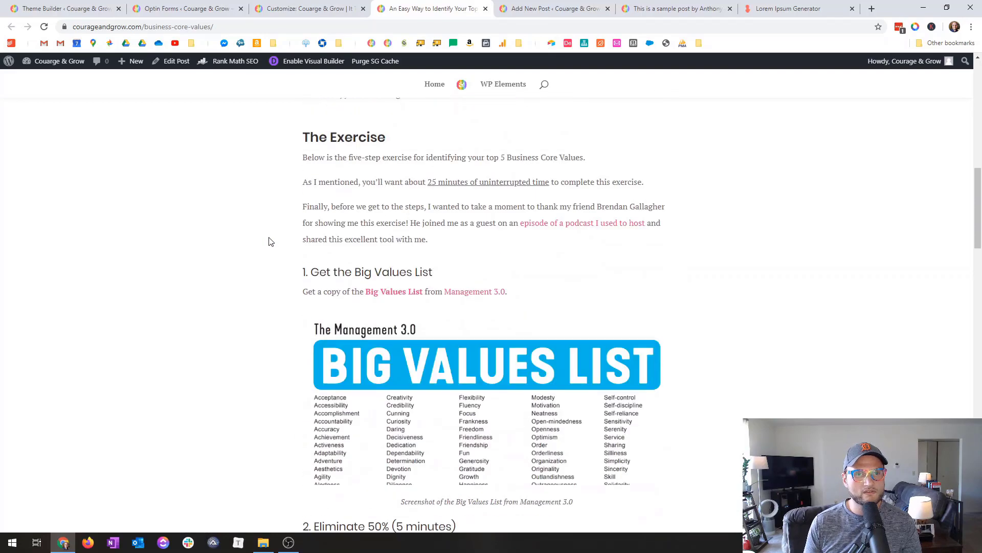
{"action": "scroll", "coordinate": [271, 242], "scroll_direction": "up", "scroll_amount": 6}
{"action": "scroll", "coordinate": [272, 241], "scroll_direction": "down", "scroll_amount": 5}
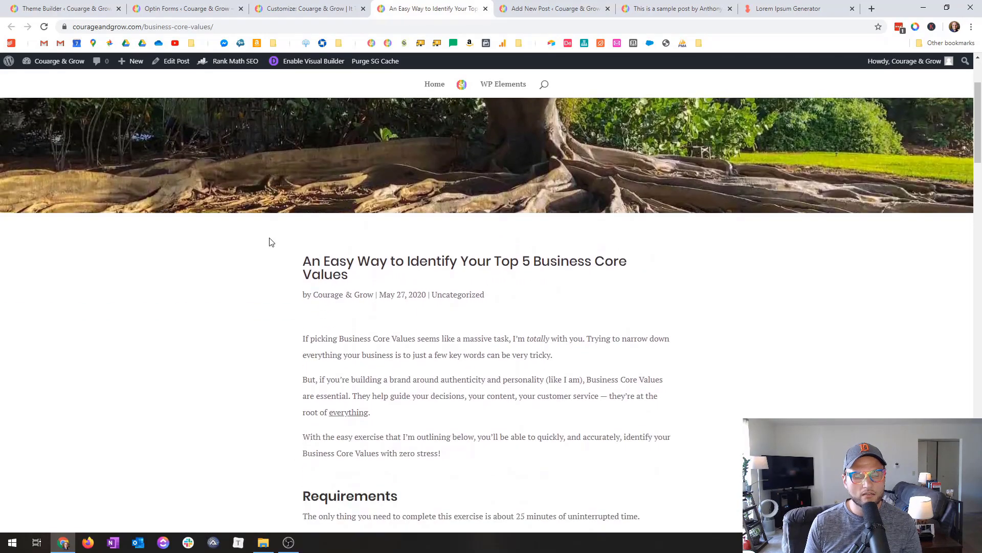
{"action": "scroll", "coordinate": [271, 242], "scroll_direction": "down", "scroll_amount": 5}
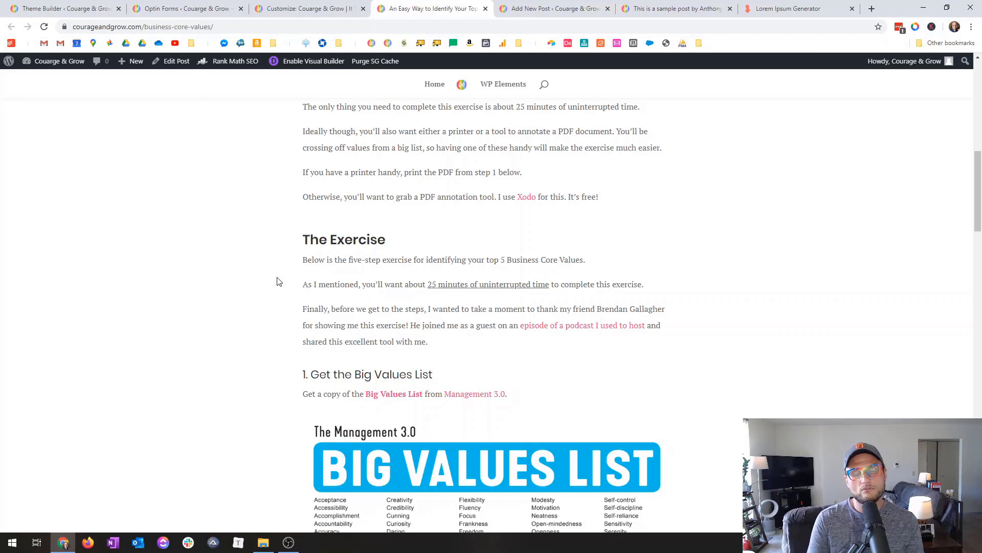
{"action": "scroll", "coordinate": [335, 229], "scroll_direction": "up", "scroll_amount": 2}
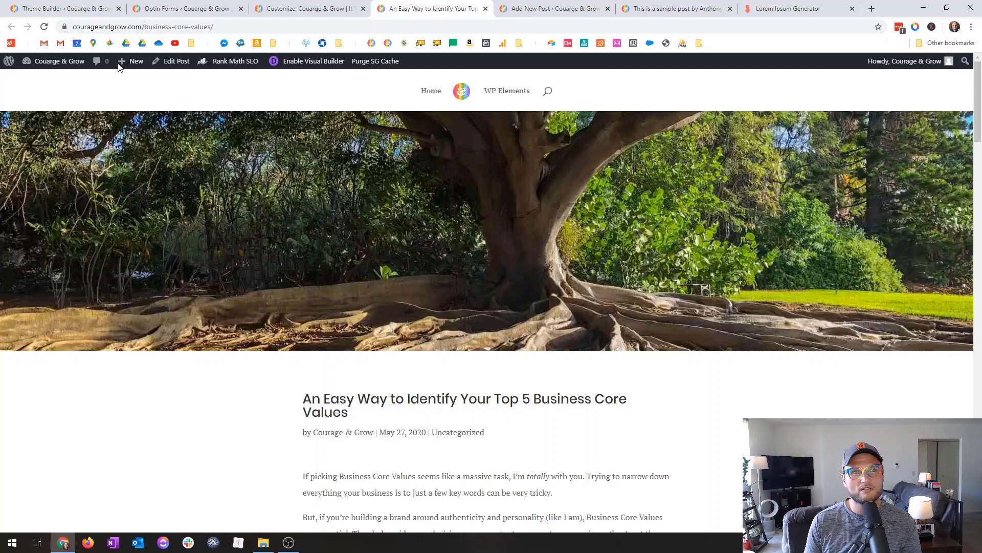
{"action": "left_click_drag", "start_coordinate": [156, 25], "coordinate": [203, 26]}
{"action": "left_click", "coordinate": [203, 29]}
{"action": "left_click", "coordinate": [435, 443]}
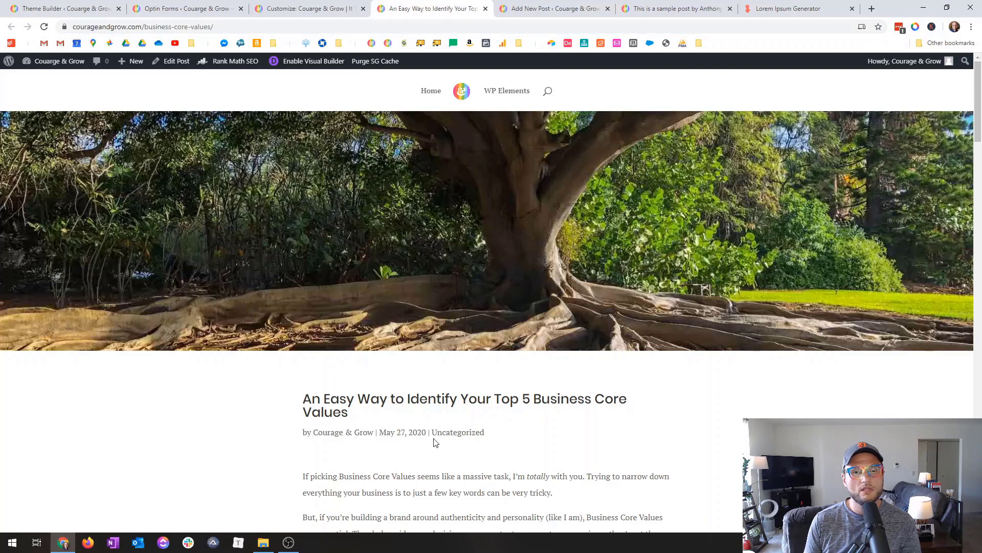